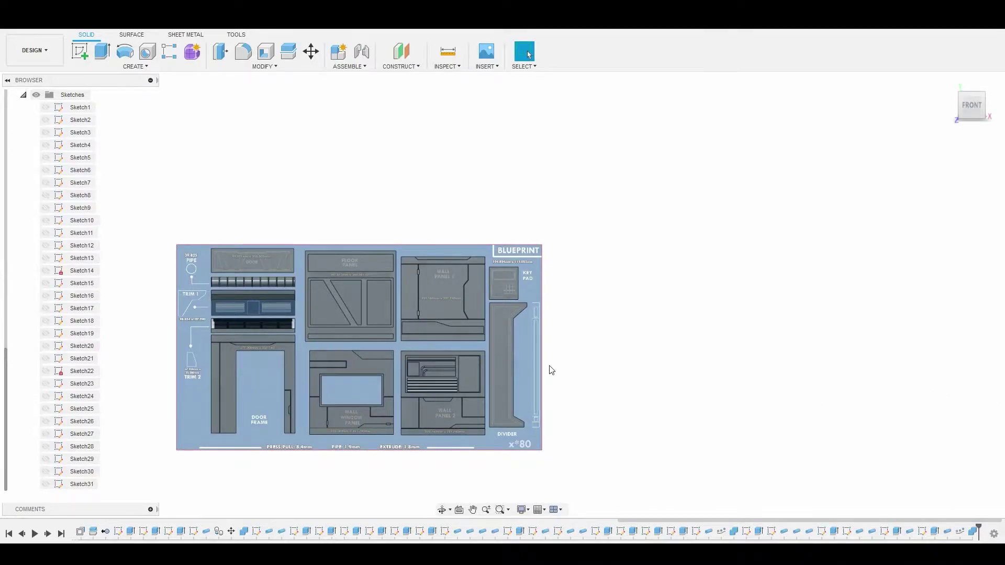
# Sketch a rectangle over the slot on the door frame's outer face.
pyautogui.scroll(2, 523, 347)
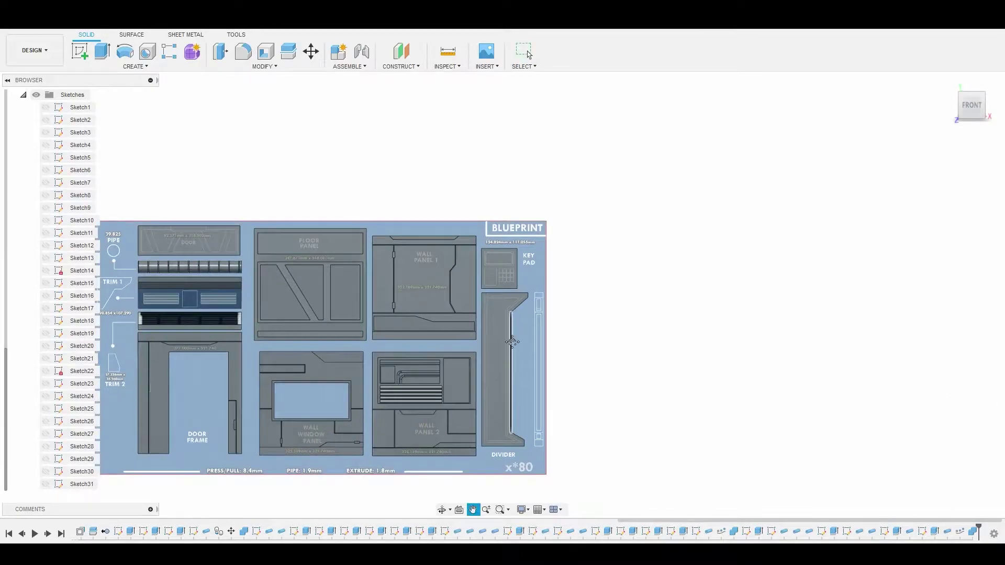
pyautogui.moveTo(523, 347); pyautogui.dragTo(619, 322, button='middle')
pyautogui.scroll(2, 619, 322)
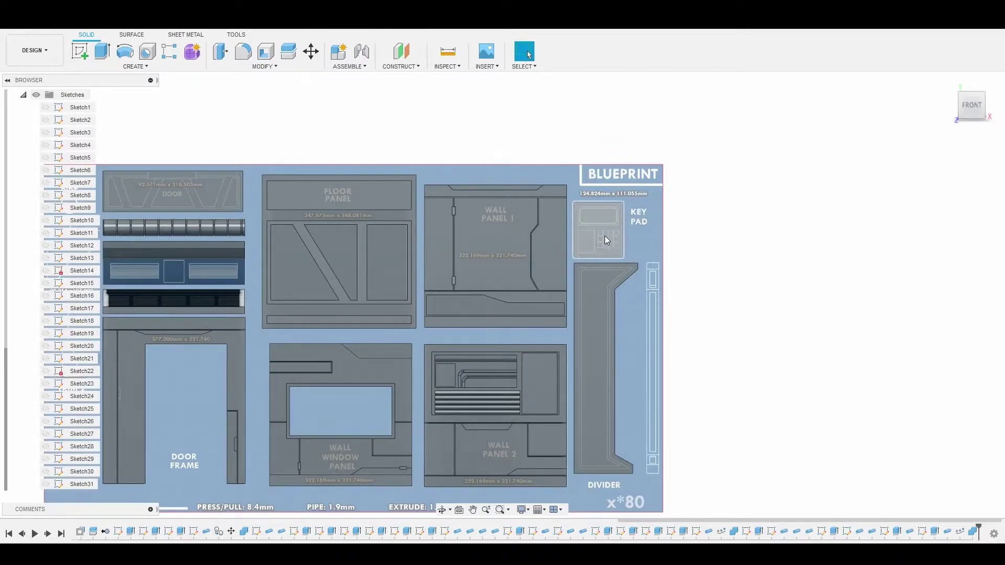
pyautogui.moveTo(202, 431); pyautogui.dragTo(288, 400, button='middle')
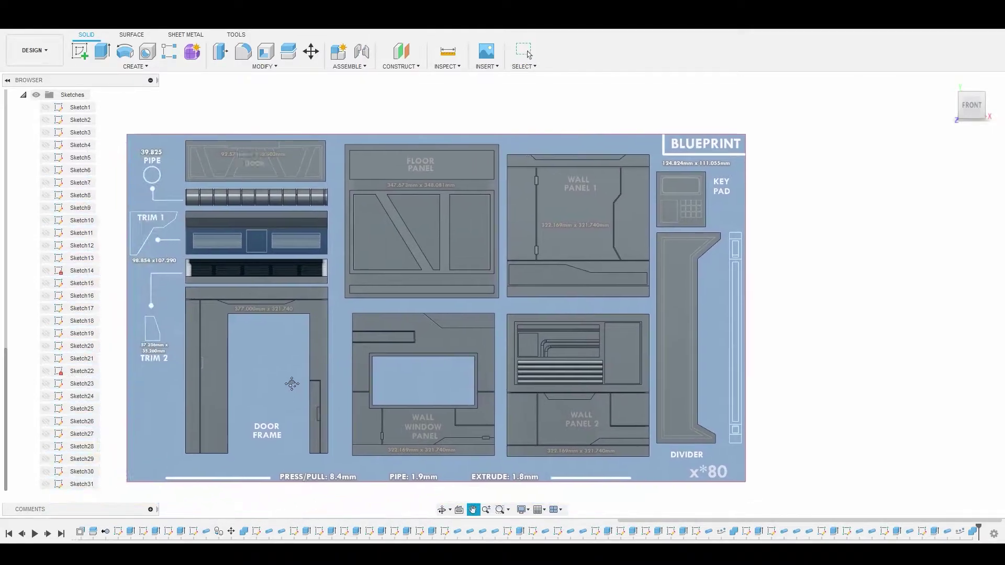
pyautogui.scroll(2, 262, 378)
pyautogui.scroll(2, 254, 361)
pyautogui.scroll(2, 237, 330)
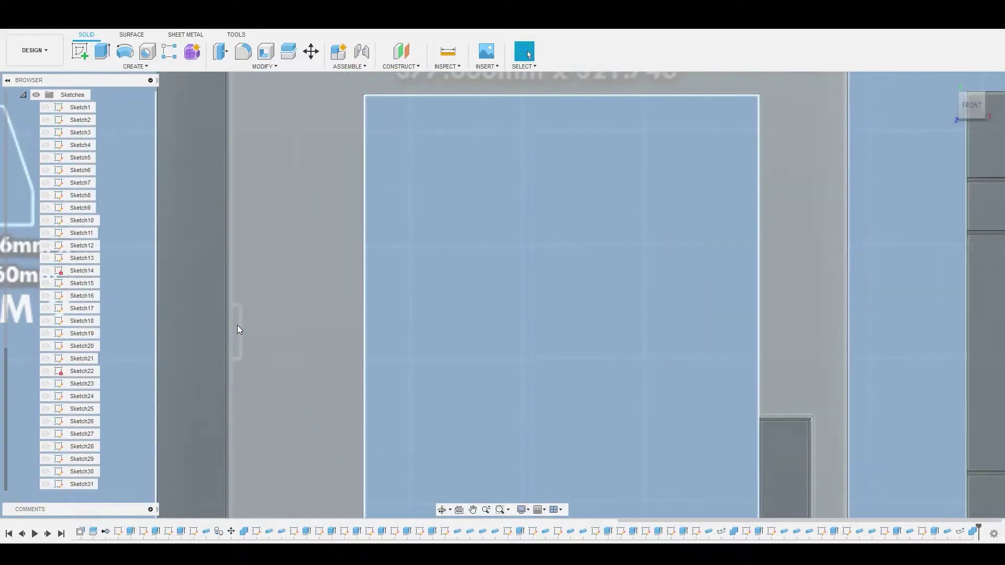
pyautogui.scroll(-1, 238, 325)
pyautogui.scroll(-2, 240, 329)
pyautogui.click(259, 341)
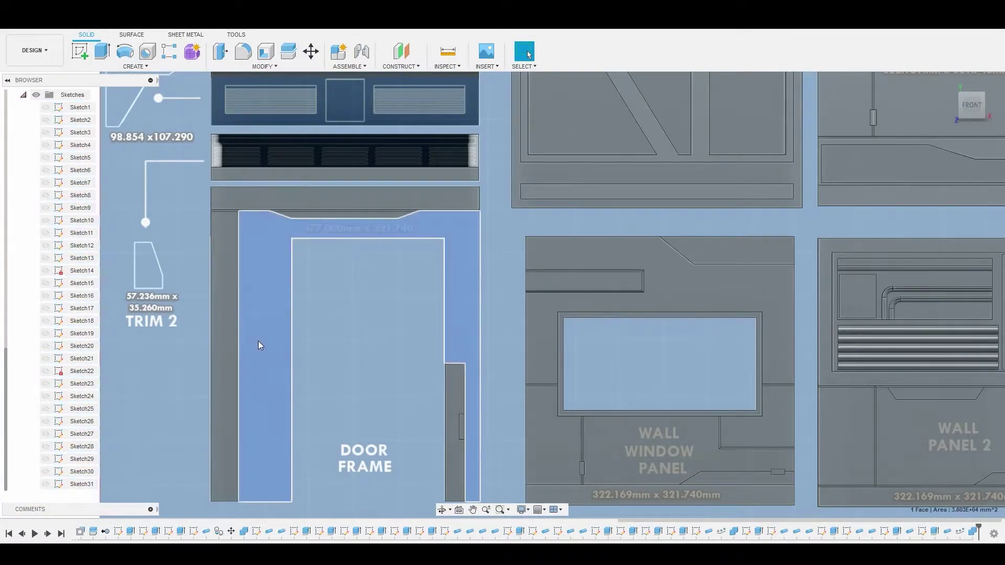
pyautogui.click(86, 52)
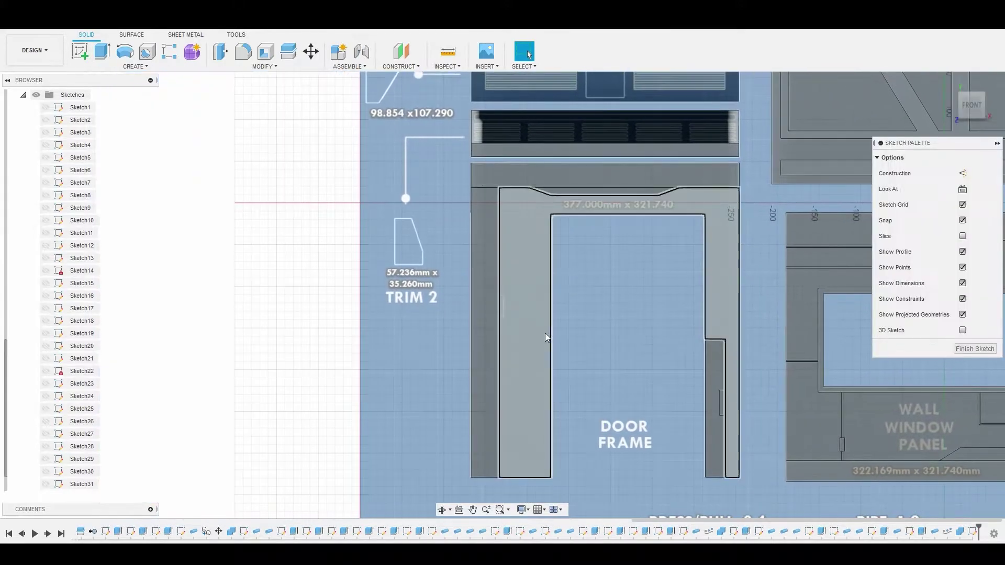
pyautogui.scroll(3, 524, 325)
pyautogui.scroll(2, 491, 316)
pyautogui.click(102, 51)
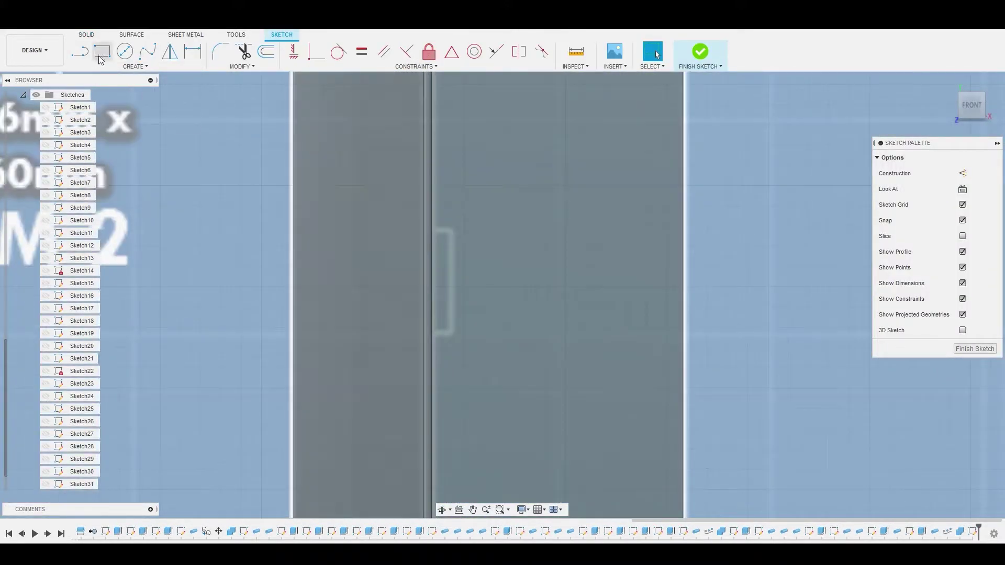
pyautogui.scroll(2, 527, 270)
pyautogui.scroll(2, 421, 230)
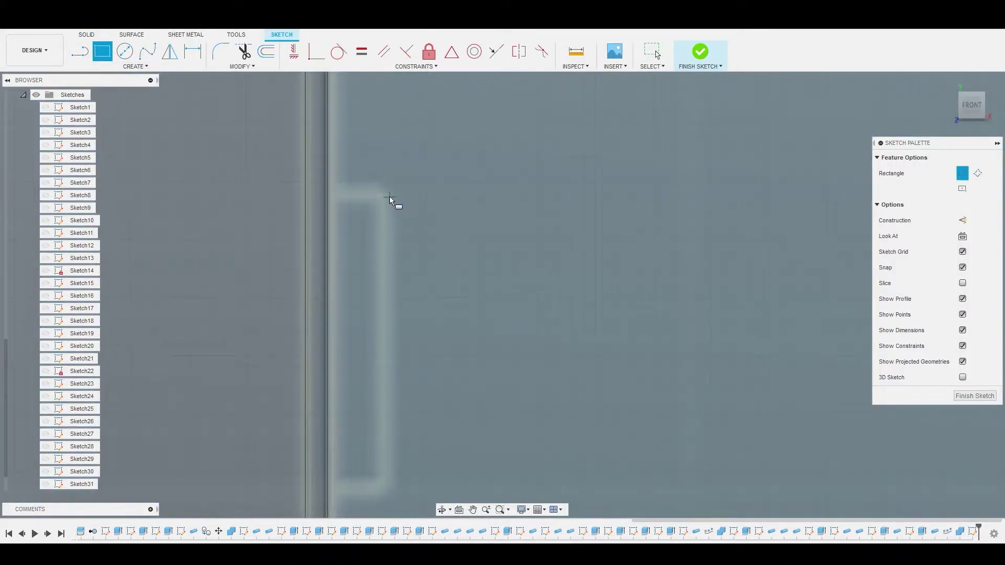
pyautogui.click(388, 196)
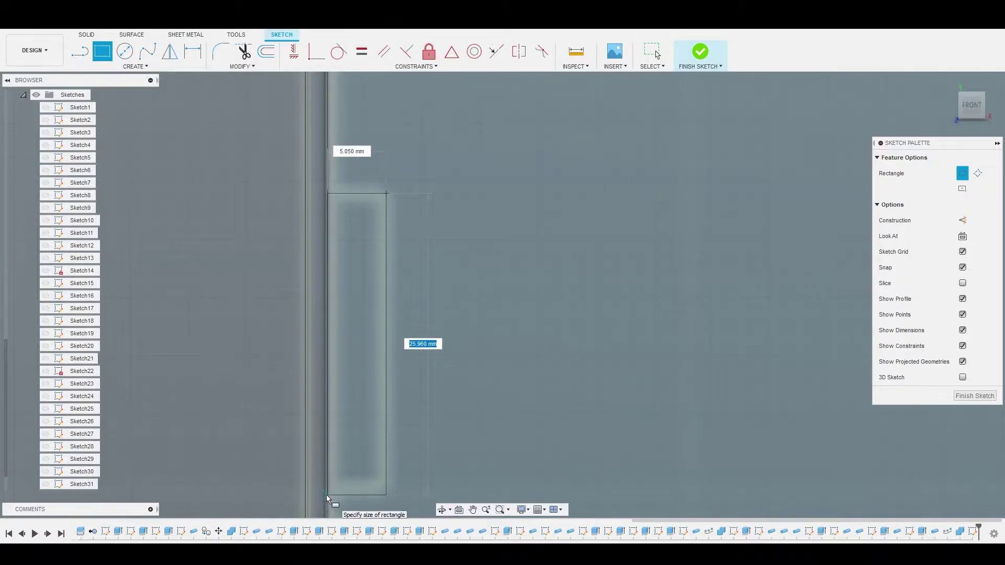
pyautogui.click(326, 494)
pyautogui.rightClick(328, 463)
pyautogui.click(359, 449)
# Extrude the slot rectangle as a -1.80 mm cut into the door frame.
pyautogui.click(366, 391)
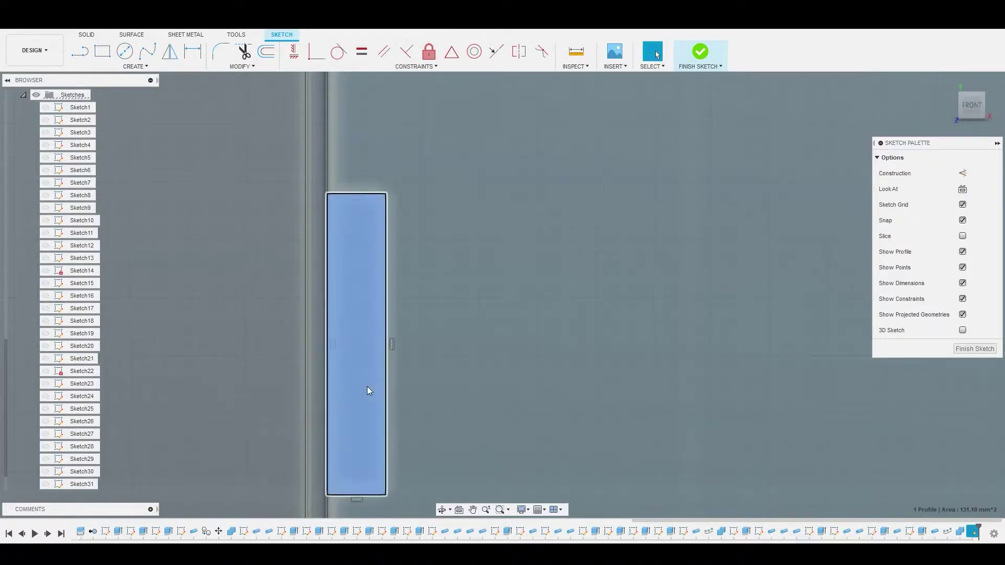
pyautogui.rightClick(366, 387)
pyautogui.click(398, 373)
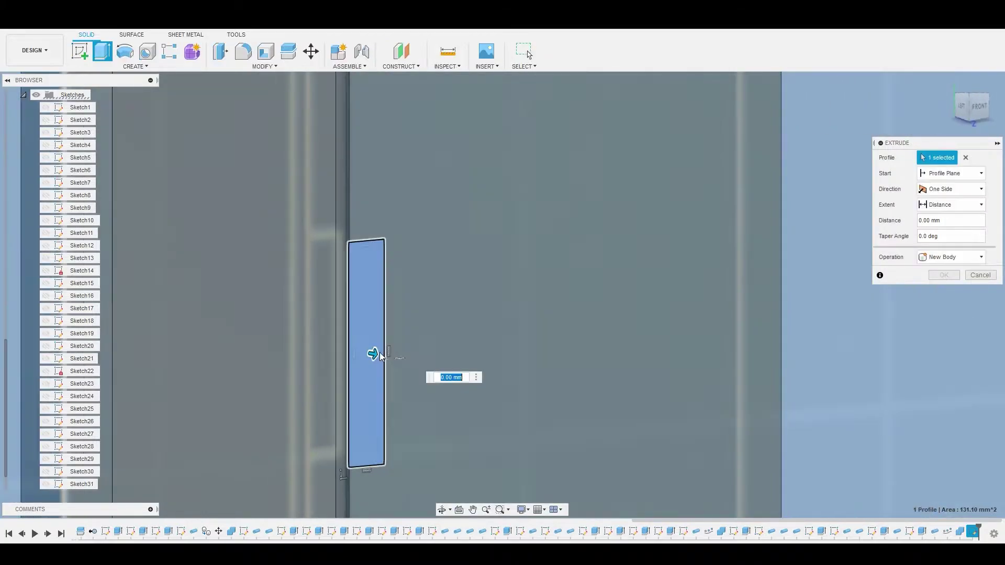
pyautogui.scroll(-3, 369, 357)
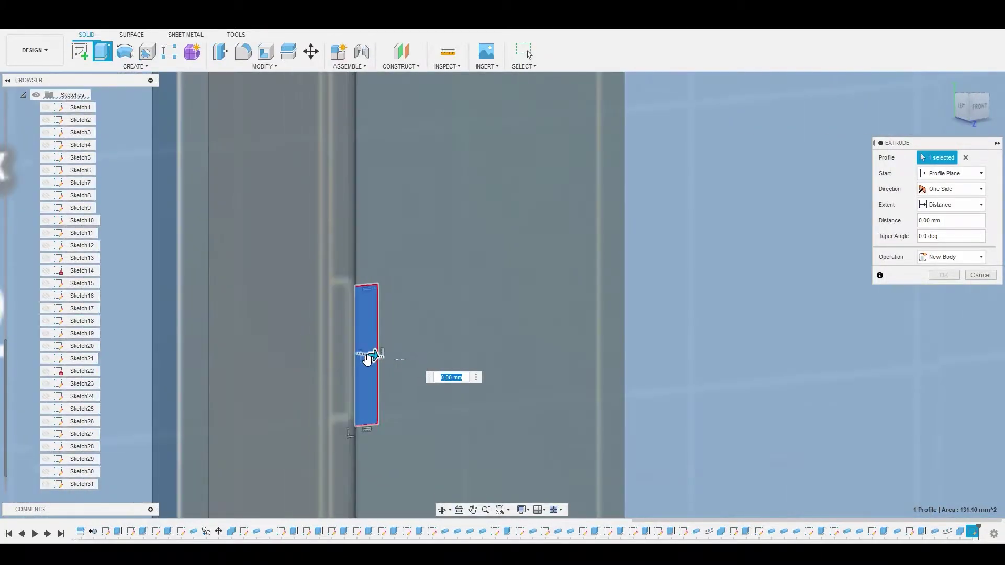
pyautogui.scroll(-3, 368, 357)
pyautogui.moveTo(459, 428); pyautogui.dragTo(633, 312, button='middle')
pyautogui.scroll(4, 633, 312)
pyautogui.moveTo(579, 293); pyautogui.dragTo(580, 294)
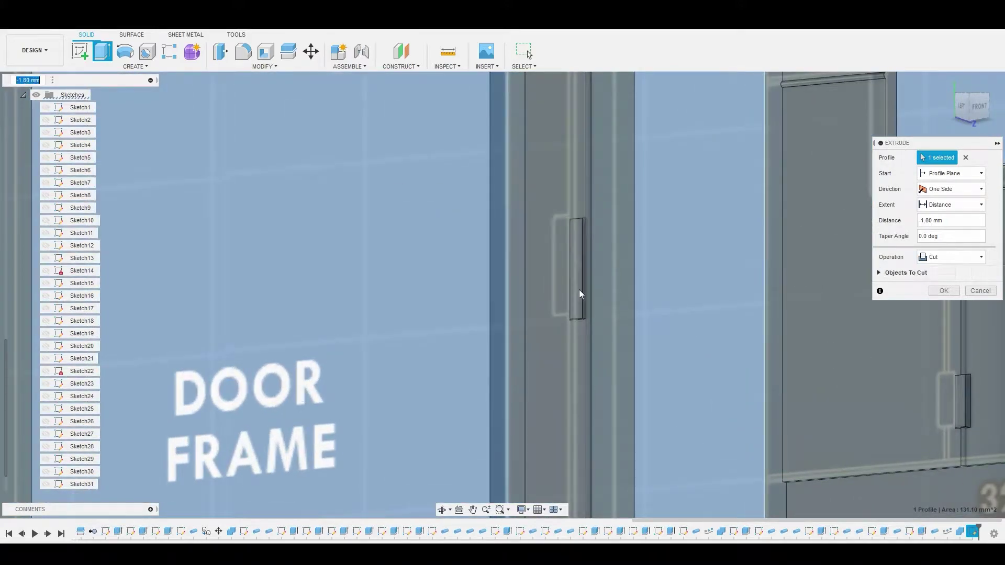
pyautogui.scroll(-4, 339, 307)
pyautogui.scroll(6, 287, 281)
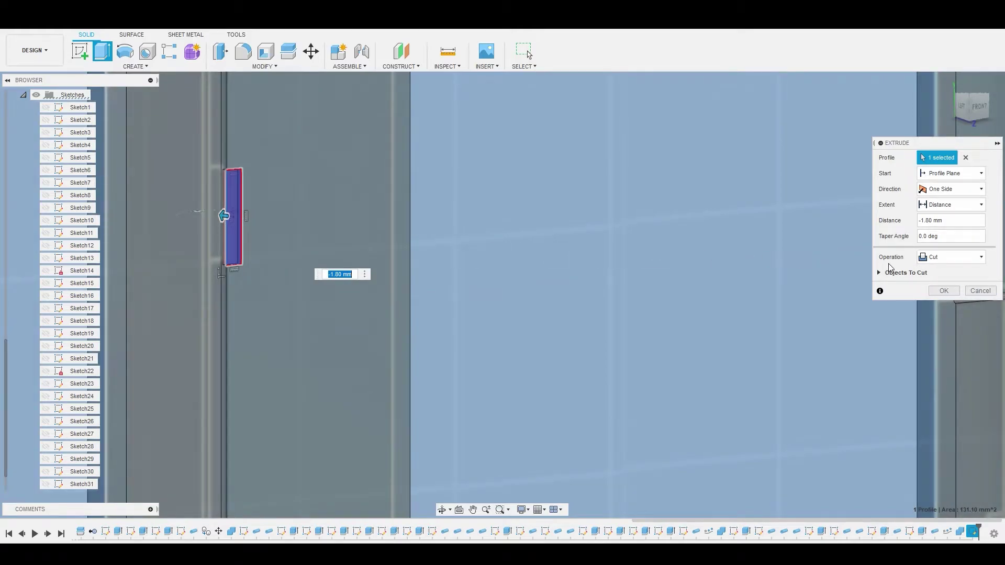
pyautogui.click(946, 291)
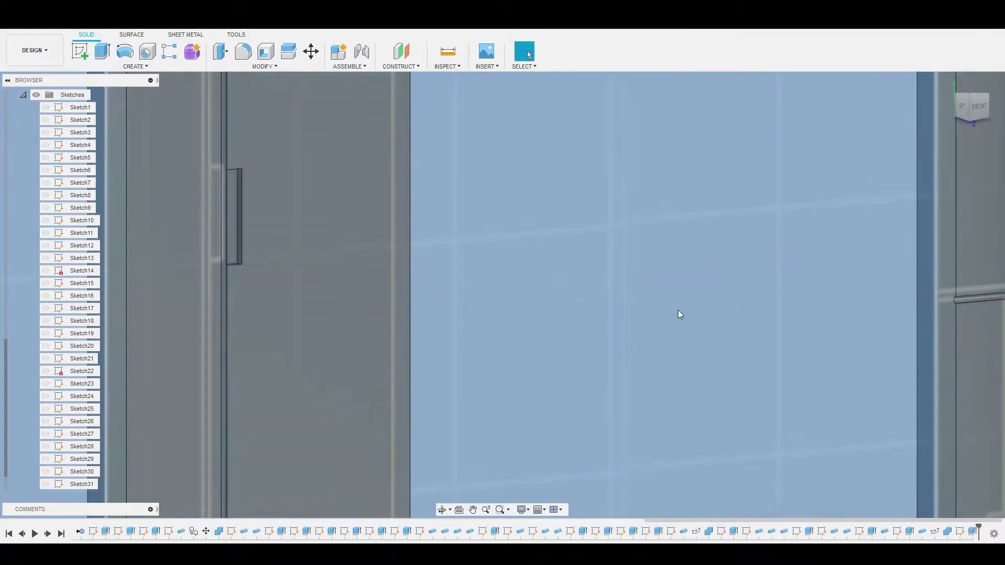
# Start a new sketch on the Key Pad face.
pyautogui.scroll(-5, 677, 310)
pyautogui.scroll(2, 616, 286)
pyautogui.scroll(-4, 619, 285)
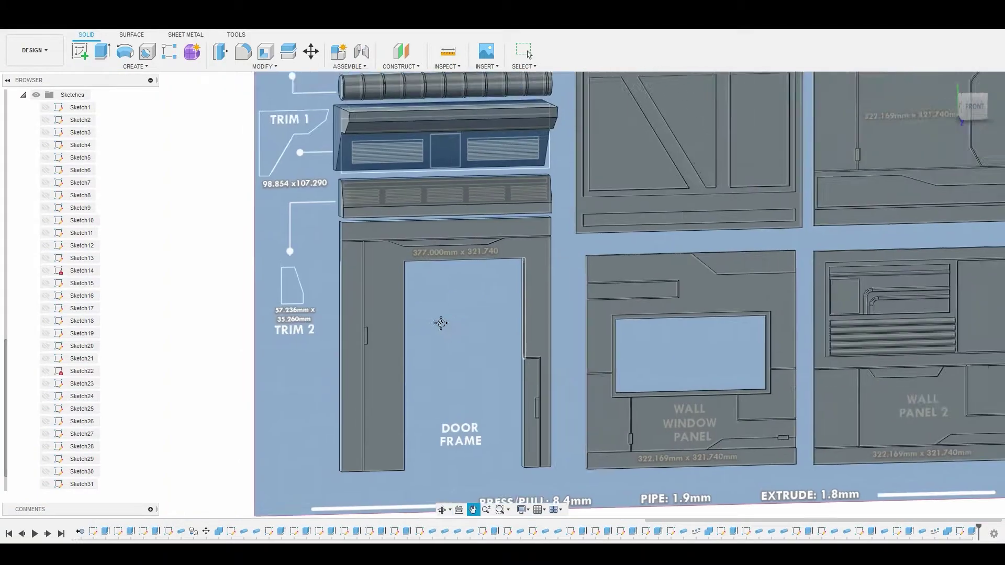
pyautogui.scroll(5, 564, 256)
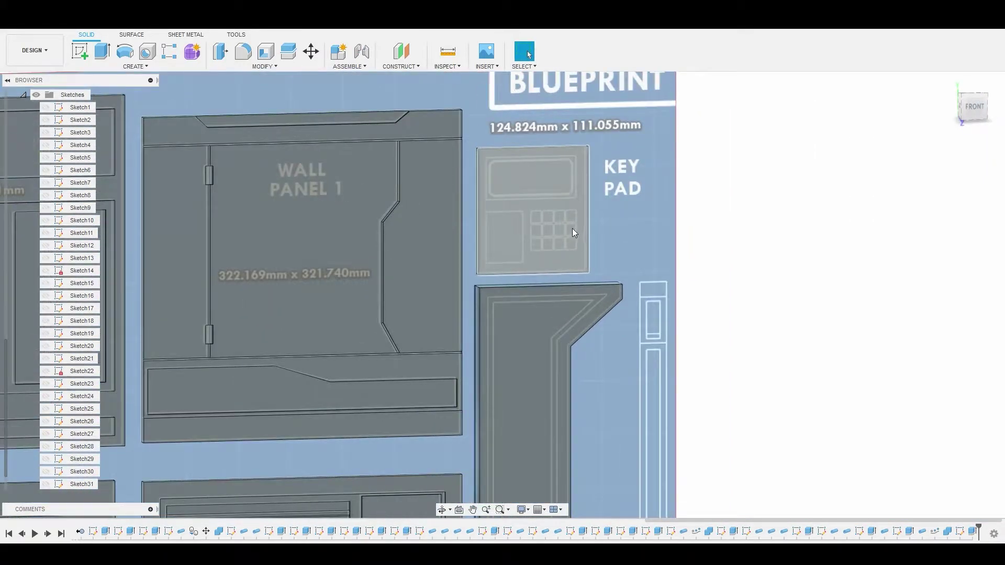
pyautogui.scroll(1, 561, 224)
pyautogui.click(542, 222)
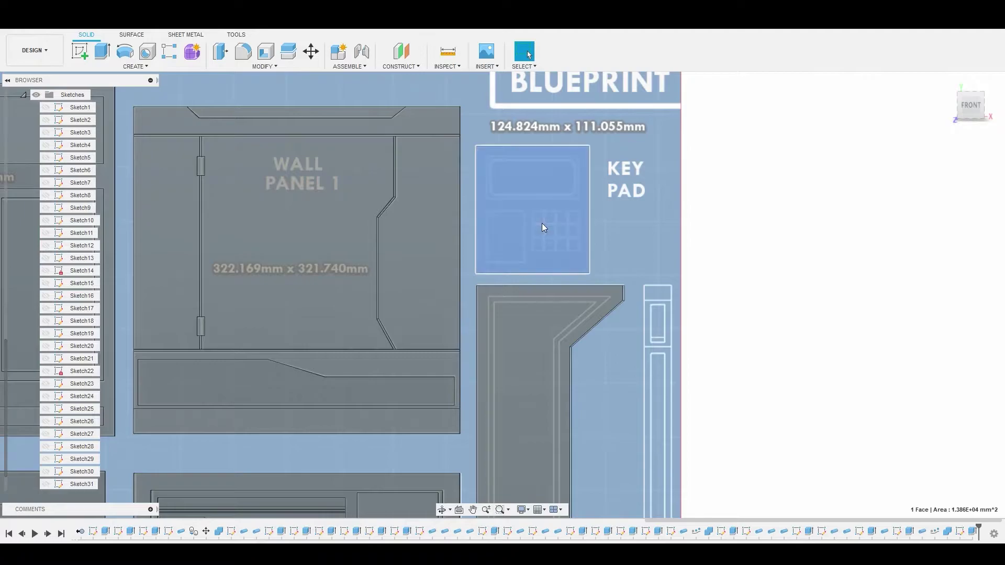
pyautogui.rightClick(542, 214)
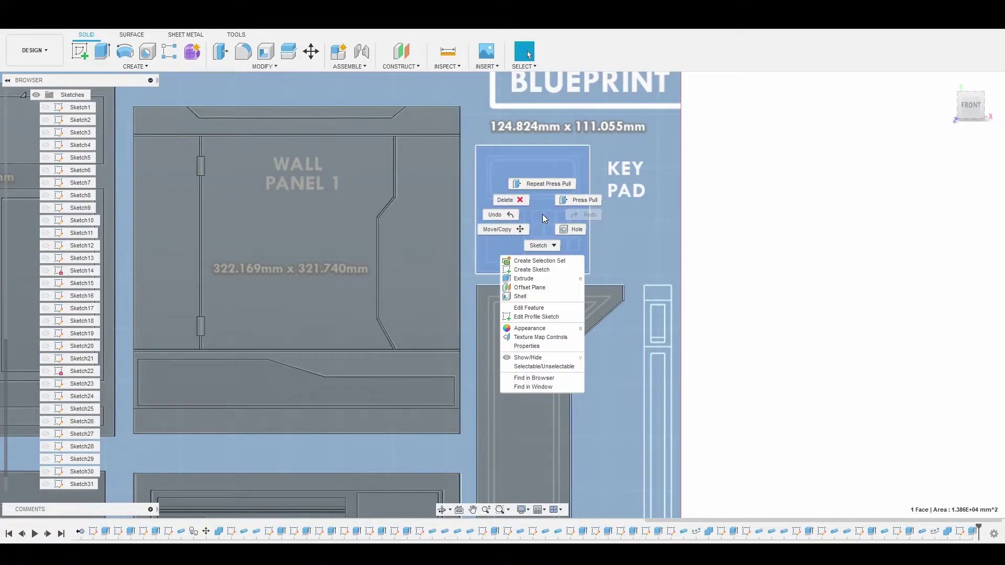
pyautogui.click(532, 268)
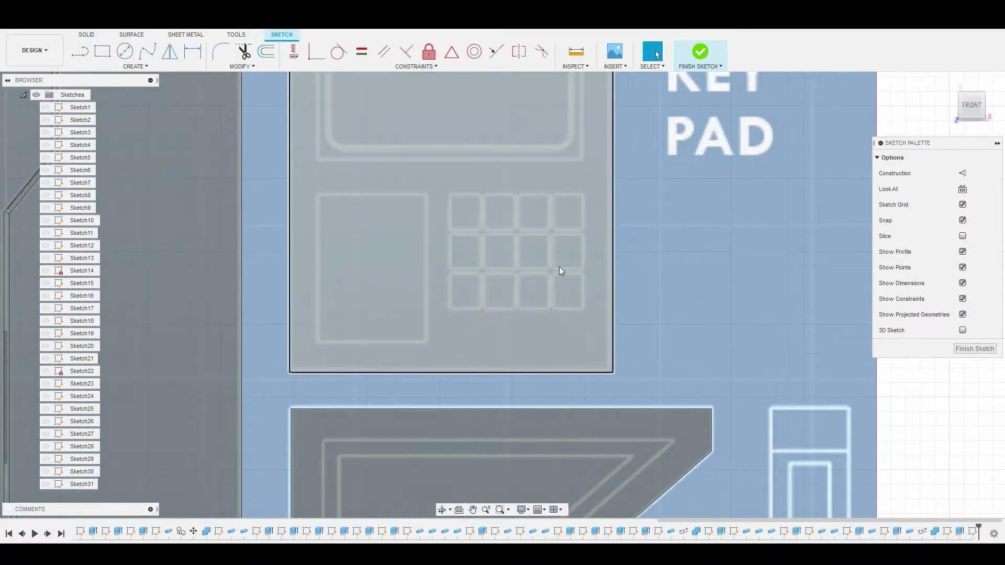
# Draw a 2-point rectangle over the keypad's top-left button.
pyautogui.click(102, 51)
pyautogui.scroll(6, 406, 202)
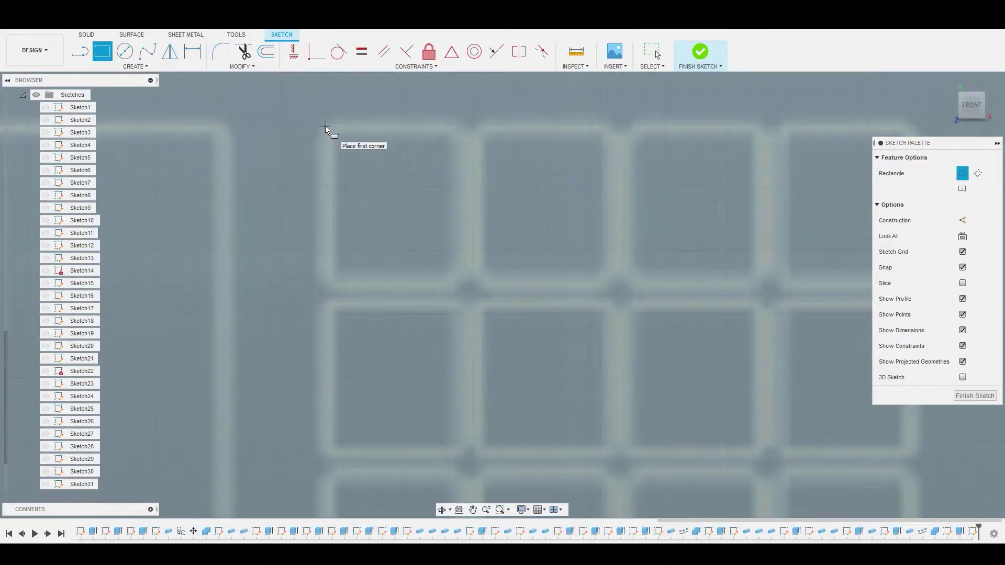
pyautogui.click(325, 126)
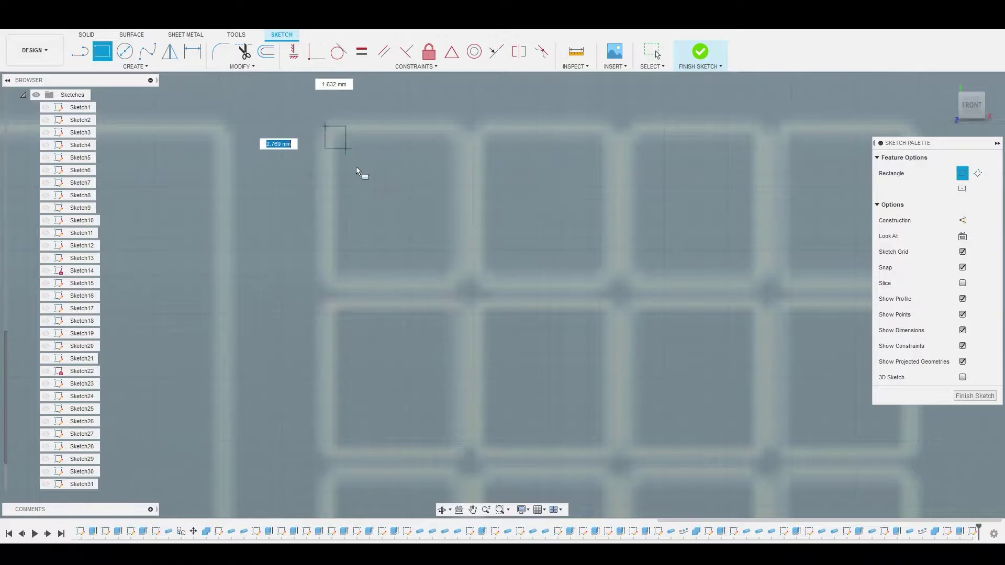
pyautogui.click(461, 289)
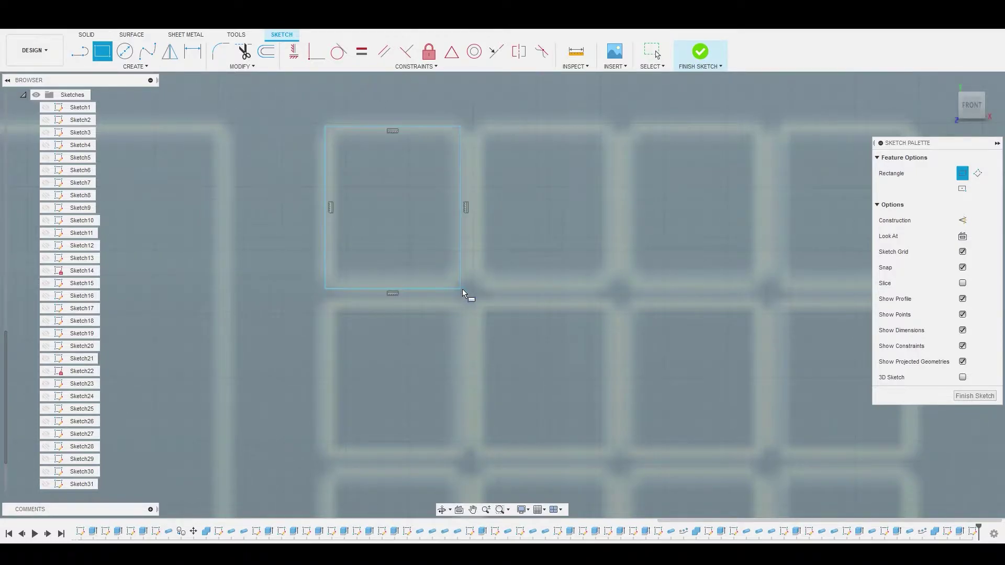
pyautogui.scroll(-6, 450, 250)
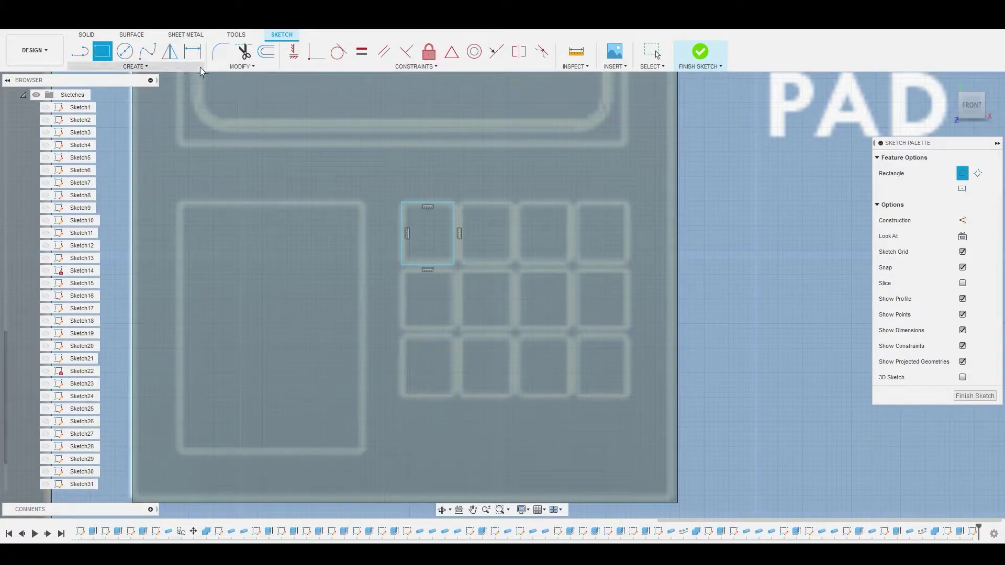
# Fillet all four corners of the button rectangle with a 2.086 mm radius.
pyautogui.click(237, 67)
pyautogui.click(234, 78)
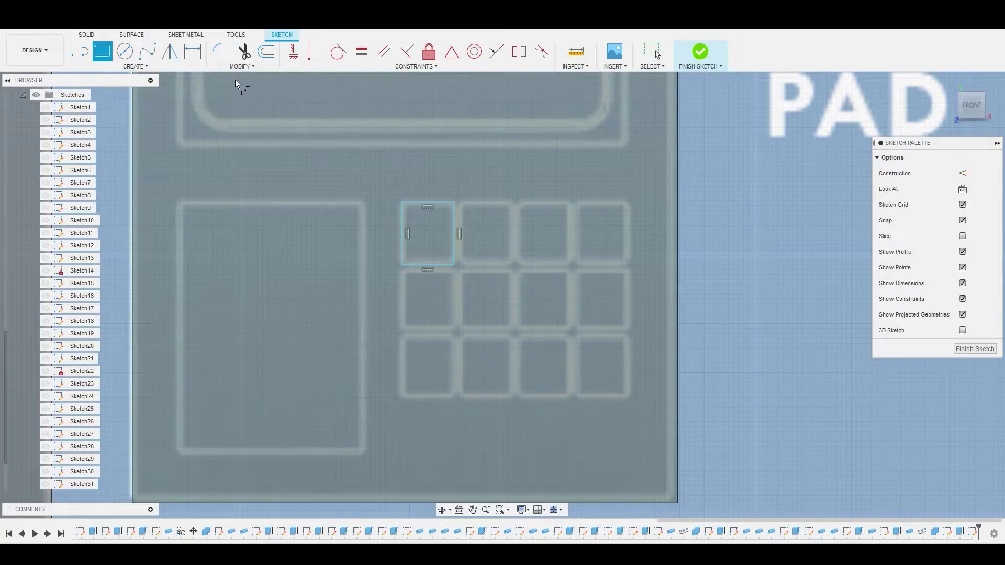
pyautogui.scroll(6, 416, 205)
pyautogui.click(365, 222)
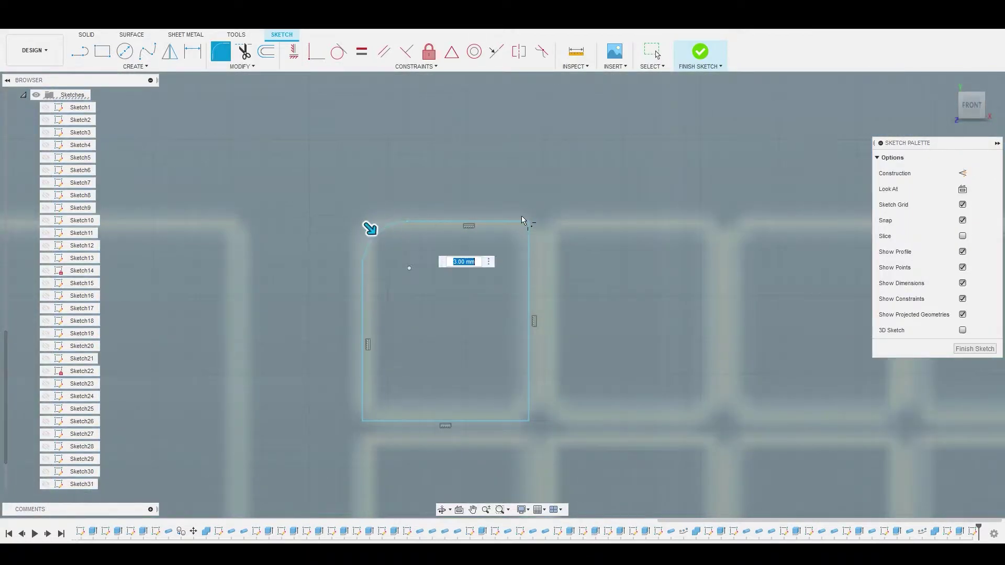
pyautogui.click(527, 221)
pyautogui.click(529, 423)
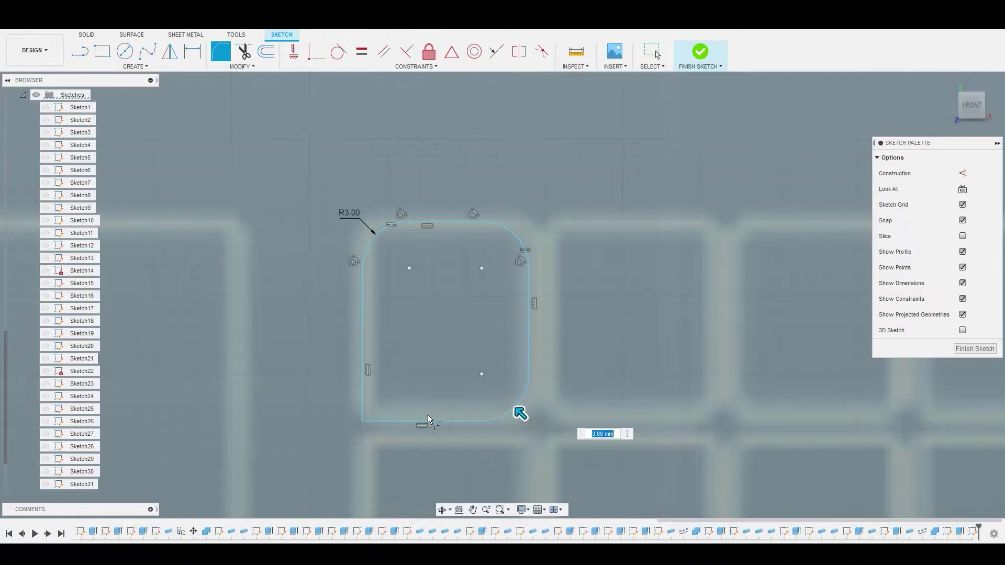
pyautogui.click(365, 419)
pyautogui.moveTo(368, 415); pyautogui.dragTo(365, 419)
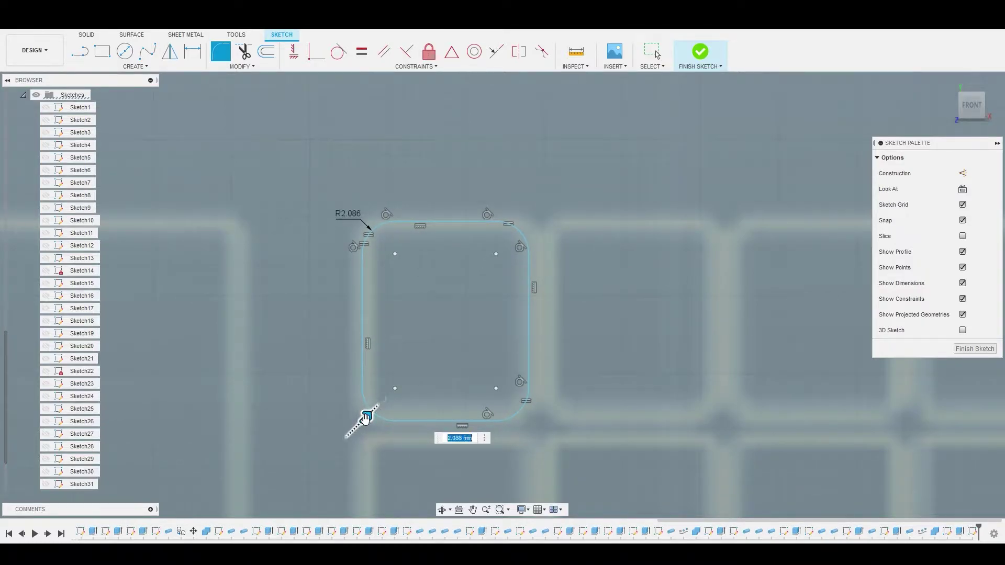
pyautogui.rightClick(410, 343)
pyautogui.click(449, 344)
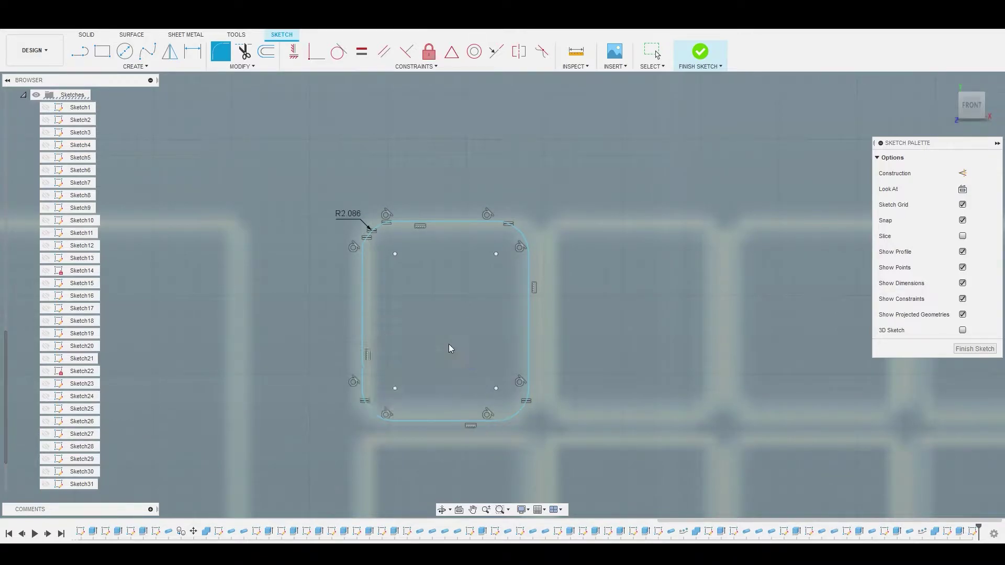
pyautogui.scroll(-5, 462, 222)
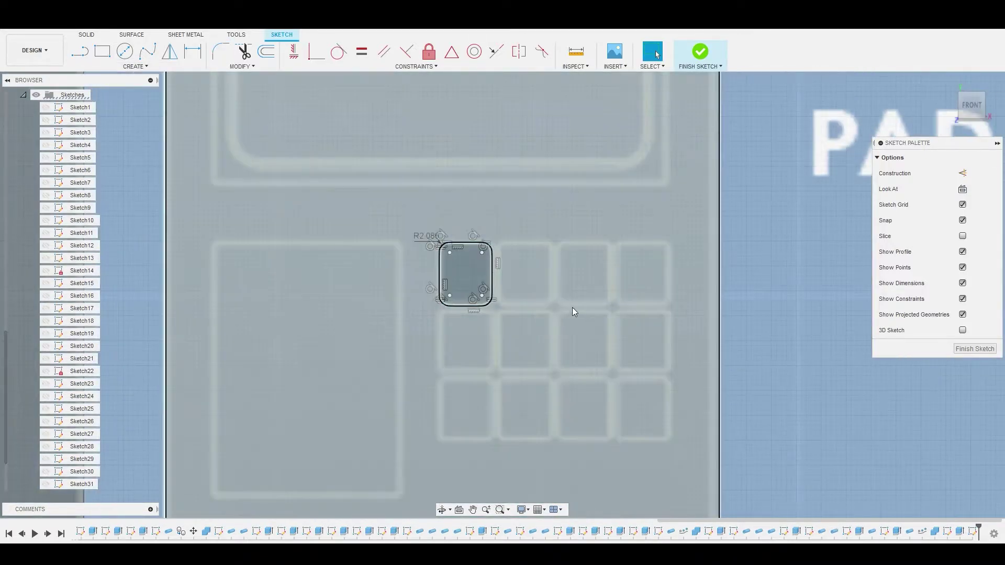
pyautogui.moveTo(572, 307); pyautogui.dragTo(418, 253, button='middle')
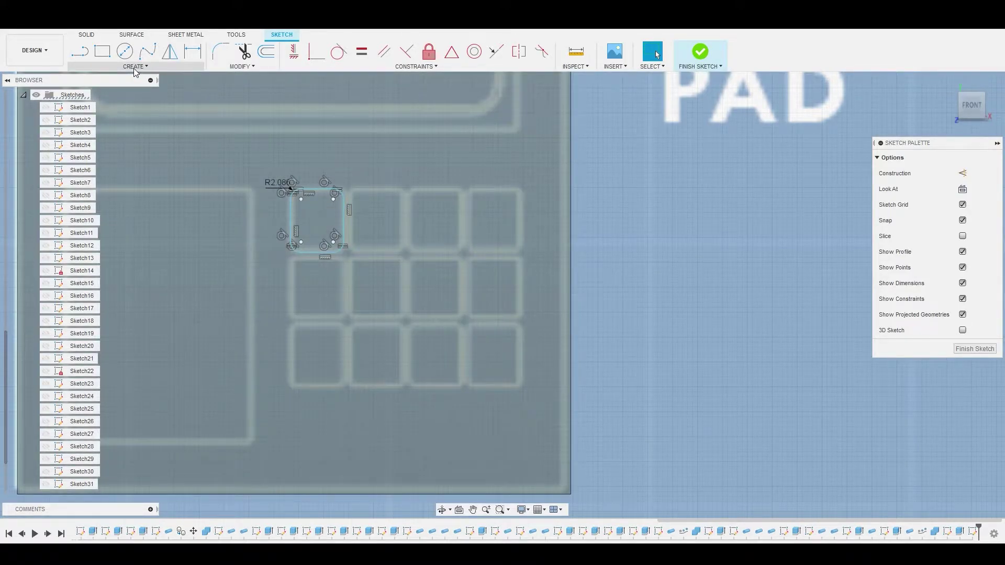
# Pattern the rounded button into 4 columns at 36.018 mm and 3 rows at -26.96 mm.
pyautogui.click(134, 68)
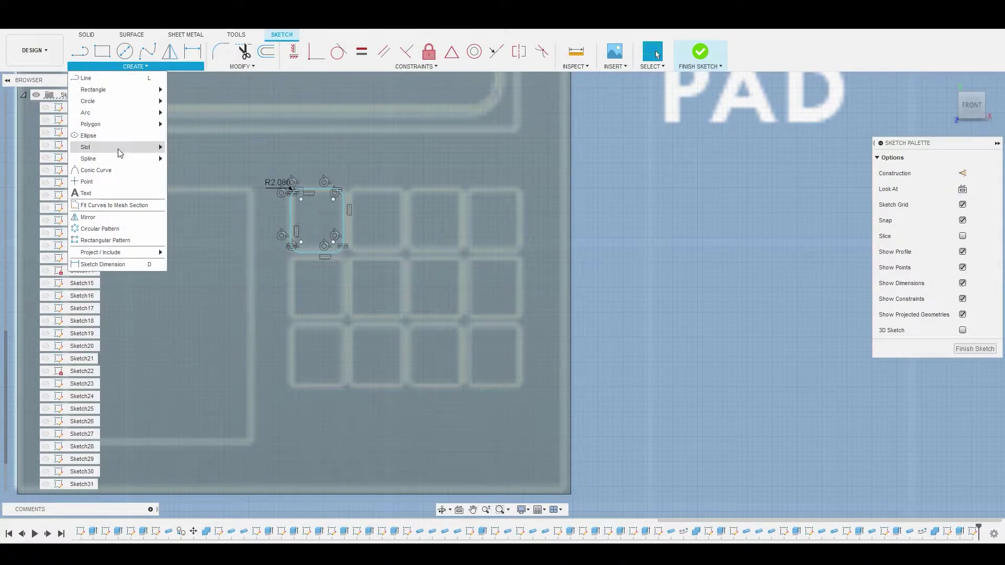
pyautogui.click(102, 241)
pyautogui.scroll(5, 272, 231)
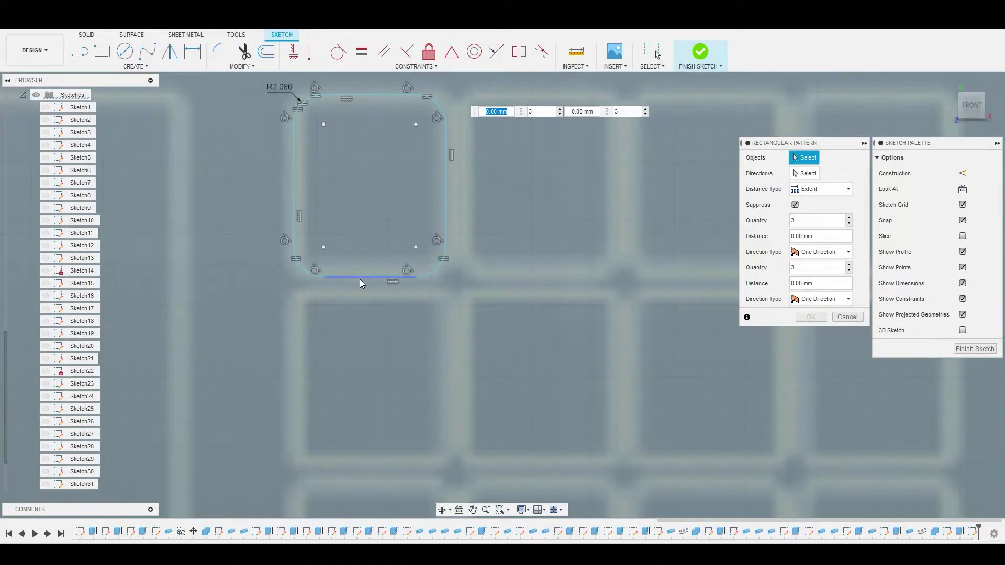
pyautogui.doubleClick(361, 278)
pyautogui.scroll(-3, 321, 259)
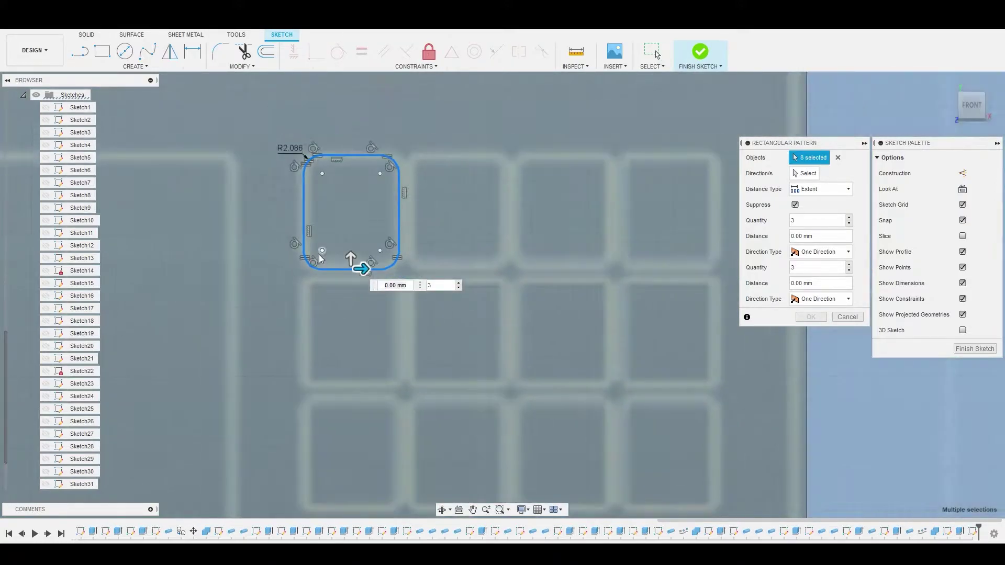
pyautogui.scroll(-1, 317, 253)
pyautogui.moveTo(317, 254); pyautogui.dragTo(235, 231, button='middle')
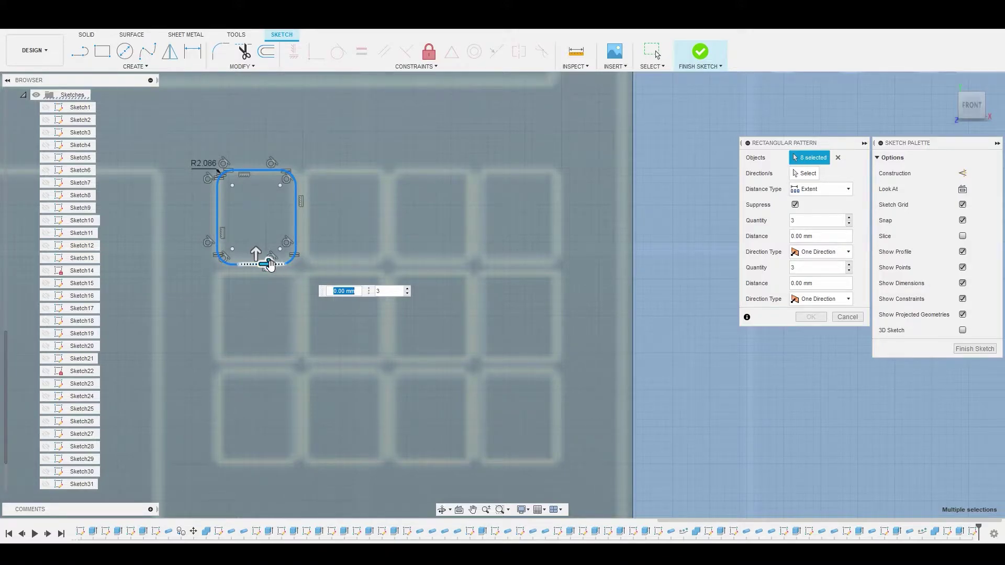
pyautogui.moveTo(269, 265); pyautogui.dragTo(532, 265)
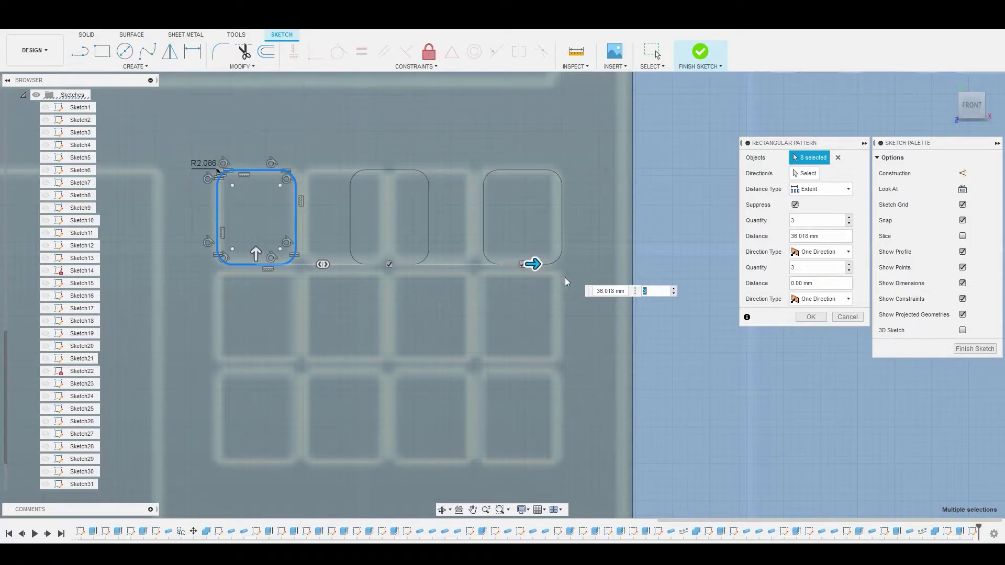
pyautogui.click(655, 292)
pyautogui.click(674, 288)
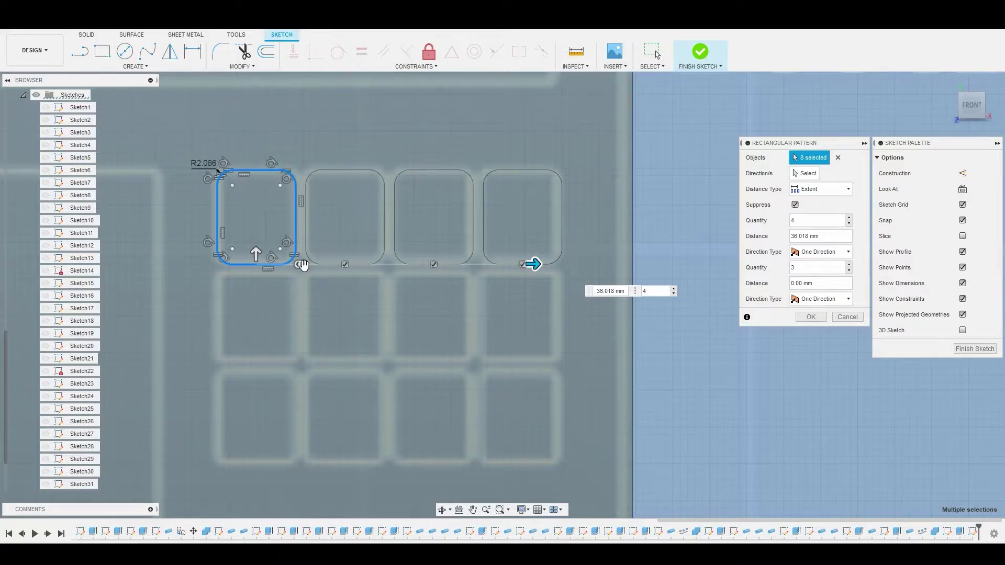
pyautogui.moveTo(254, 255); pyautogui.dragTo(278, 453)
pyautogui.rightClick(325, 416)
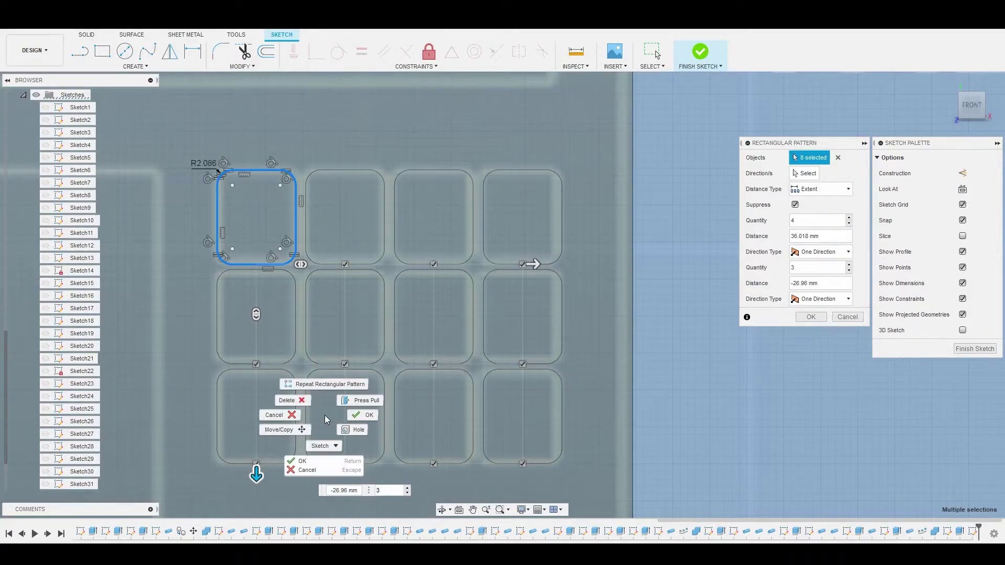
pyautogui.click(363, 418)
# Select the four top-row button profiles.
pyautogui.scroll(-3, 677, 252)
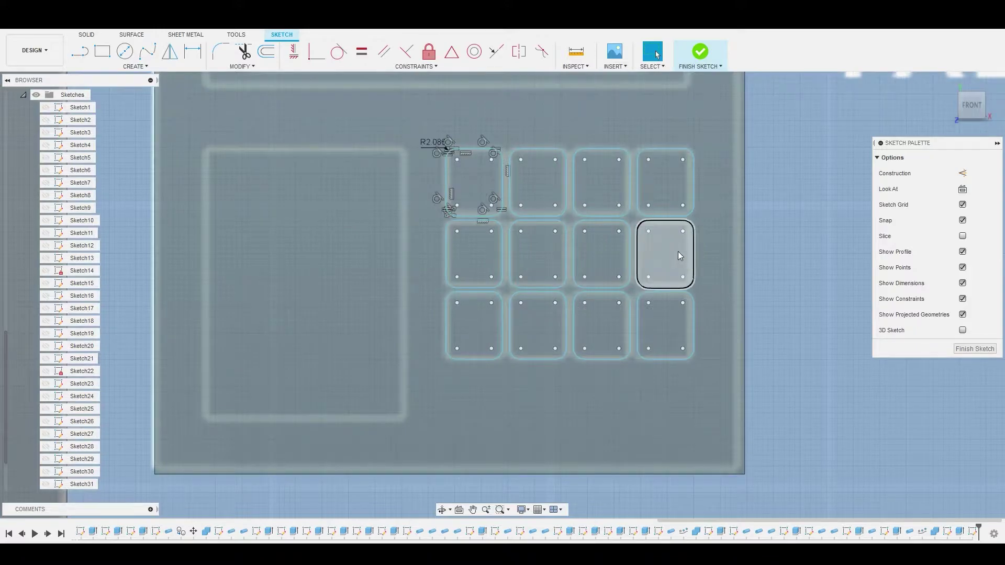
pyautogui.click(476, 187)
pyautogui.keyDown('shift'); pyautogui.click(545, 186); pyautogui.keyUp('shift')
pyautogui.keyDown('shift'); pyautogui.click(605, 185); pyautogui.keyUp('shift')
pyautogui.keyDown('shift'); pyautogui.click(665, 186); pyautogui.keyUp('shift')
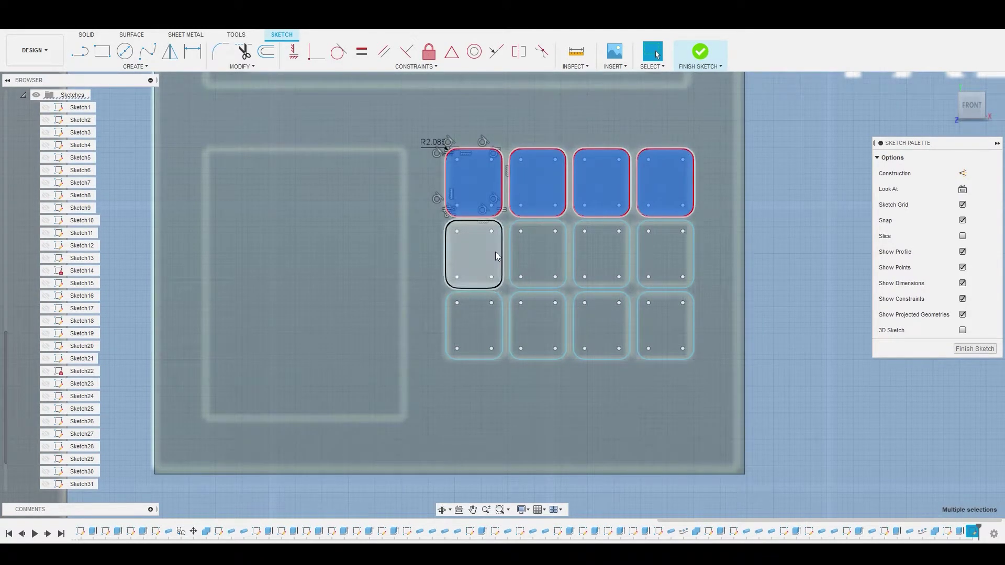
# Add the remaining eight button profiles and Press Pull all twelve 0.5 mm as a Join.
pyautogui.keyDown('shift'); pyautogui.click(496, 253); pyautogui.keyUp('shift')
pyautogui.keyDown('shift'); pyautogui.click(533, 252); pyautogui.keyUp('shift')
pyautogui.keyDown('shift'); pyautogui.click(602, 256); pyautogui.keyUp('shift')
pyautogui.keyDown('shift'); pyautogui.click(646, 252); pyautogui.keyUp('shift')
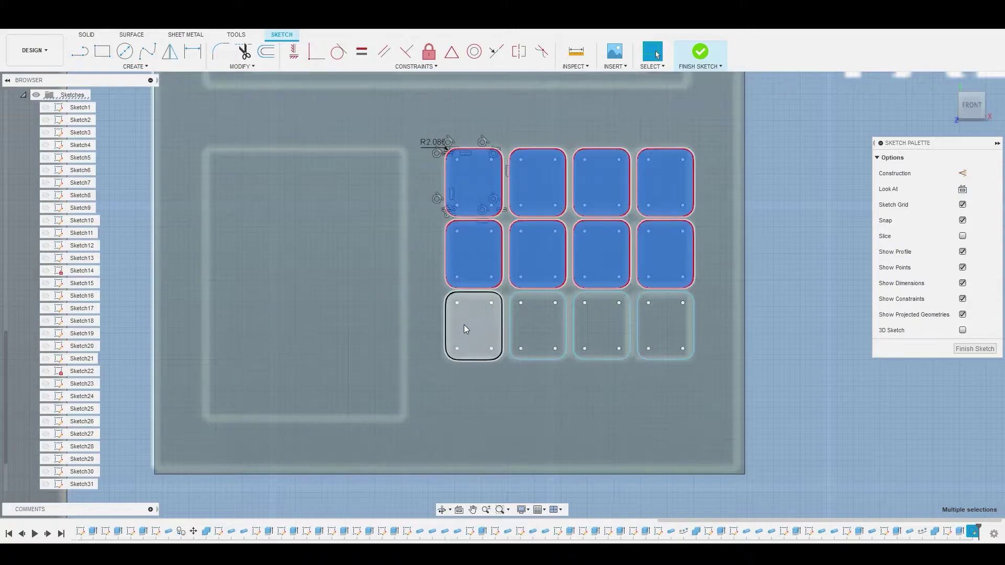
pyautogui.keyDown('shift'); pyautogui.click(464, 329); pyautogui.keyUp('shift')
pyautogui.keyDown('shift'); pyautogui.click(553, 326); pyautogui.keyUp('shift')
pyautogui.keyDown('shift'); pyautogui.click(608, 325); pyautogui.keyUp('shift')
pyautogui.keyDown('shift'); pyautogui.click(663, 324); pyautogui.keyUp('shift')
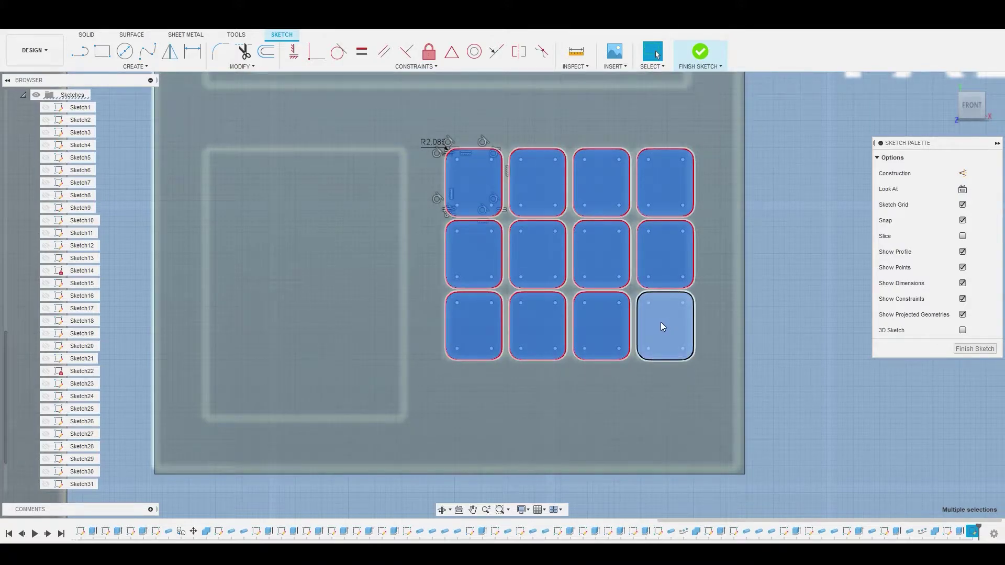
pyautogui.rightClick(607, 258)
pyautogui.click(649, 242)
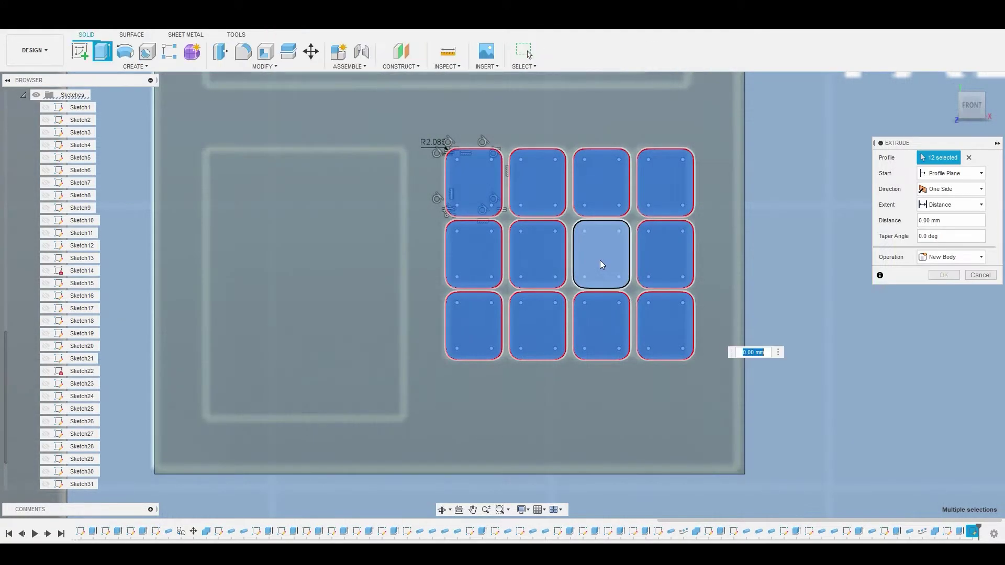
pyautogui.keyDown('shift'); pyautogui.moveTo(602, 265); pyautogui.dragTo(617, 283, button='middle'); pyautogui.keyUp('shift')
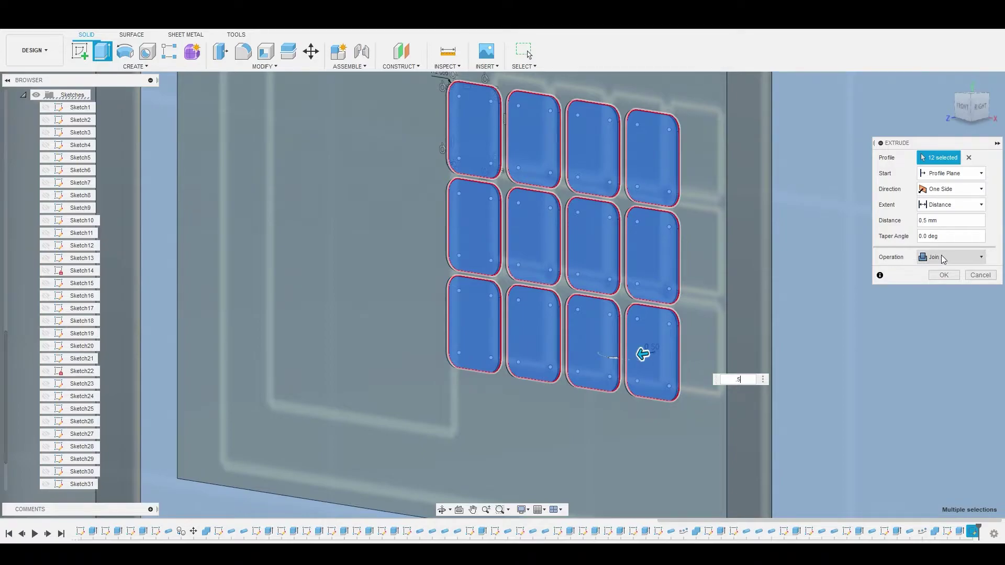
pyautogui.click(945, 276)
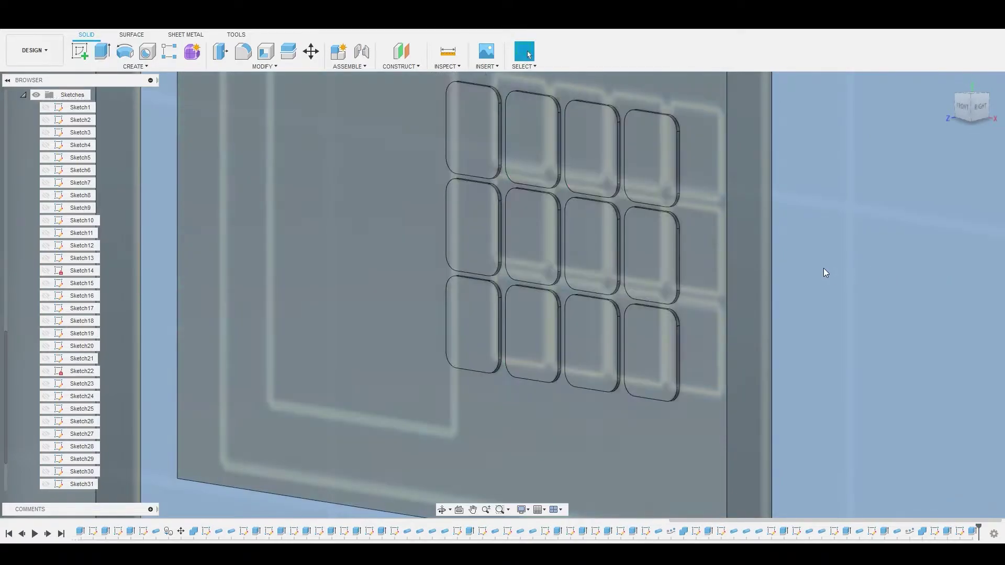
# Sketch a tall rectangle on the keypad panel's front face beside the button grid.
pyautogui.scroll(-5, 821, 265)
pyautogui.moveTo(806, 249); pyautogui.dragTo(830, 249, button='middle')
pyautogui.scroll(3, 831, 248)
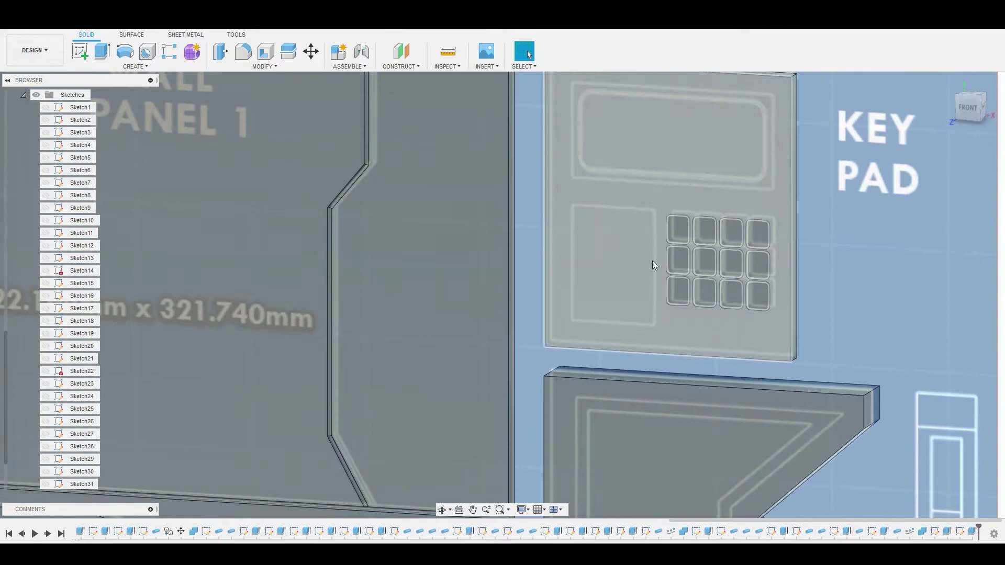
pyautogui.click(626, 255)
pyautogui.rightClick(616, 234)
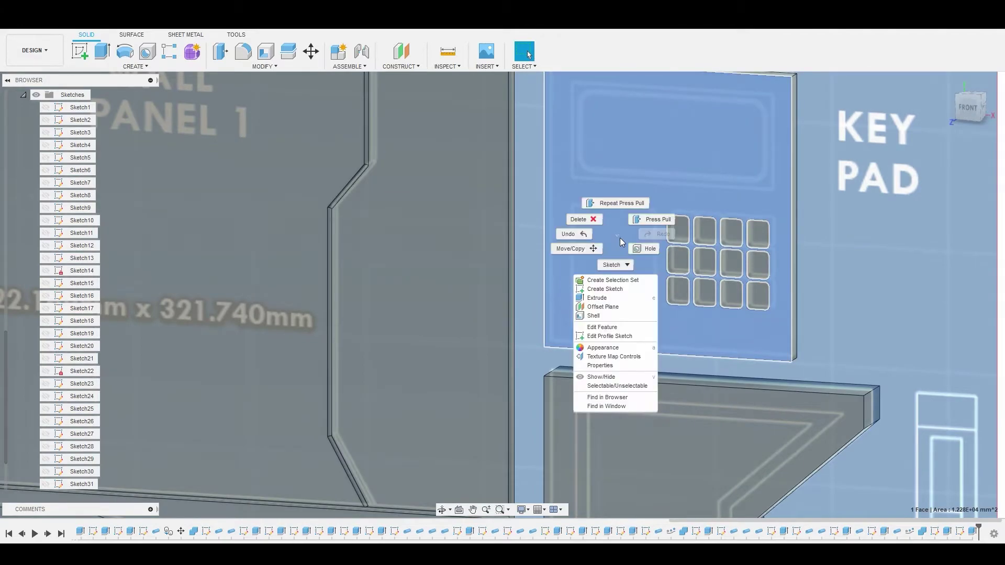
pyautogui.click(615, 290)
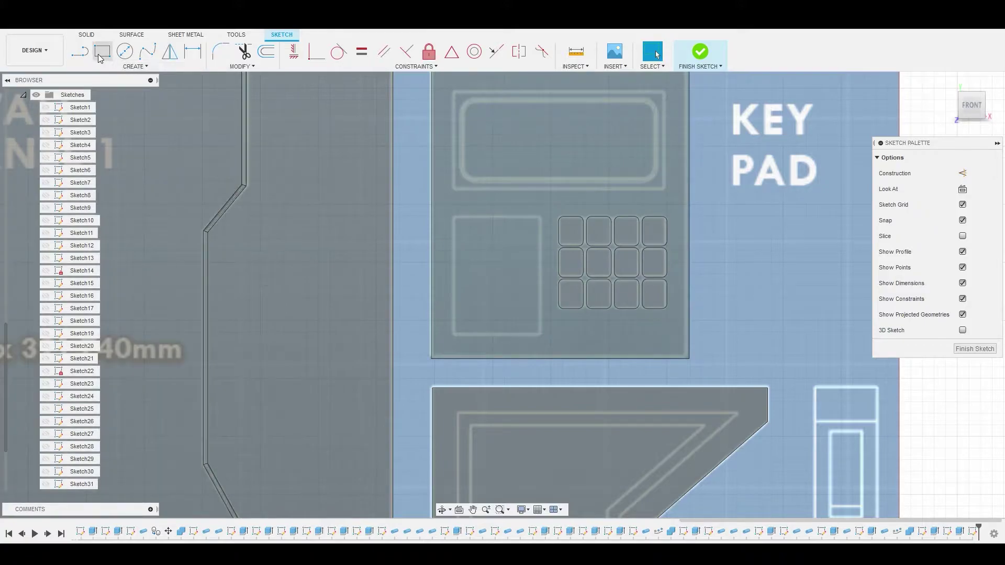
pyautogui.click(101, 52)
pyautogui.scroll(5, 466, 257)
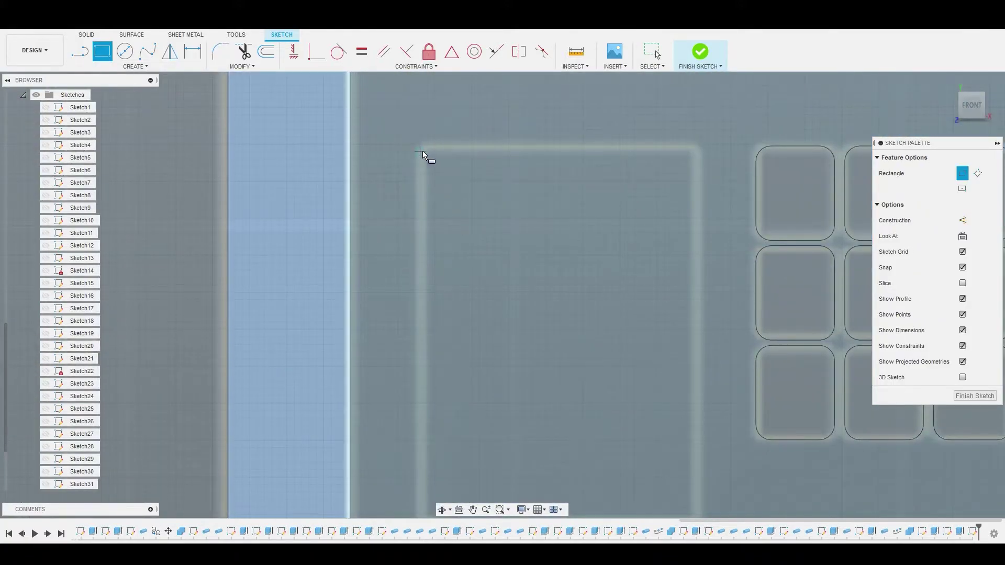
pyautogui.scroll(3, 422, 149)
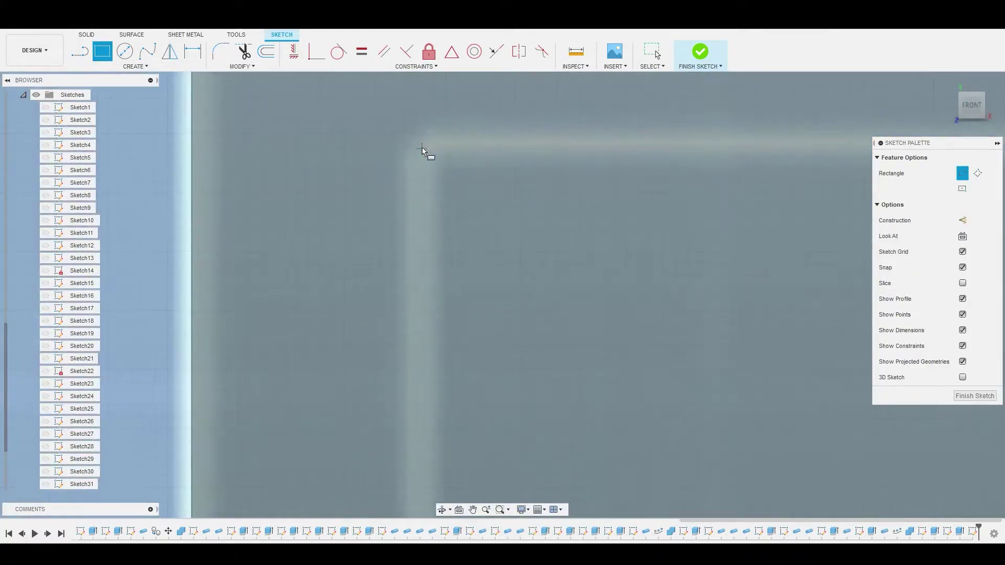
pyautogui.click(422, 148)
pyautogui.scroll(-5, 501, 262)
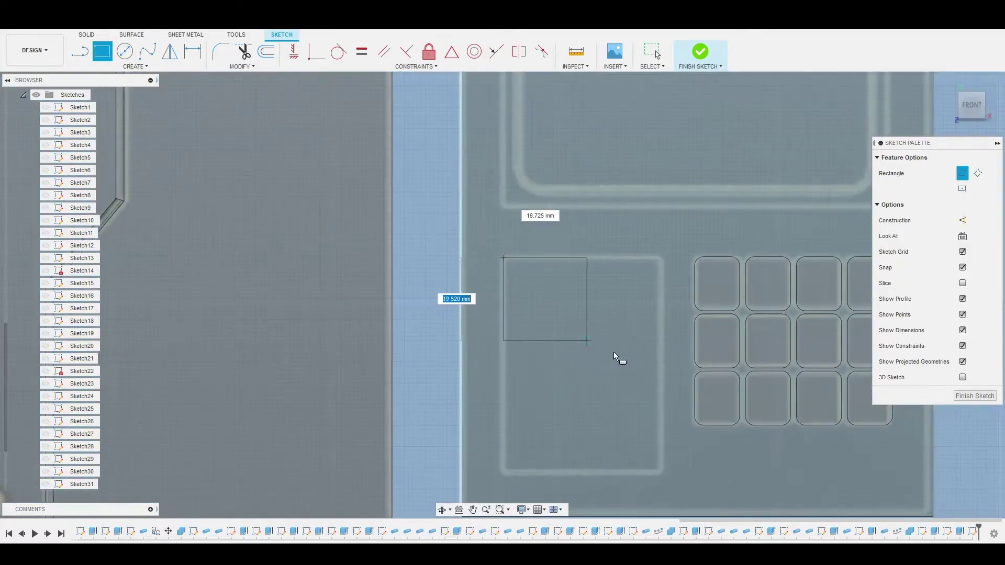
pyautogui.scroll(5, 614, 352)
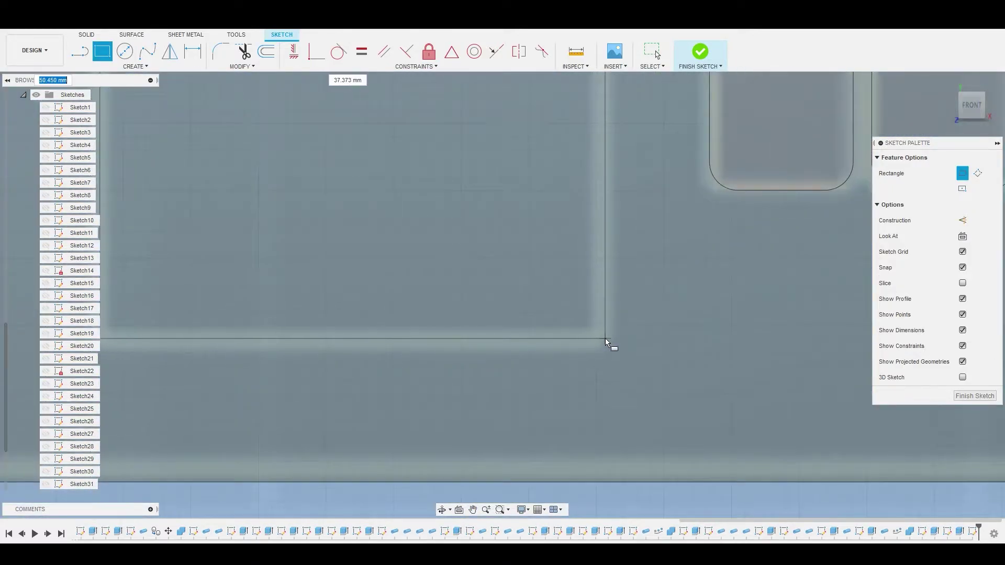
pyautogui.click(605, 341)
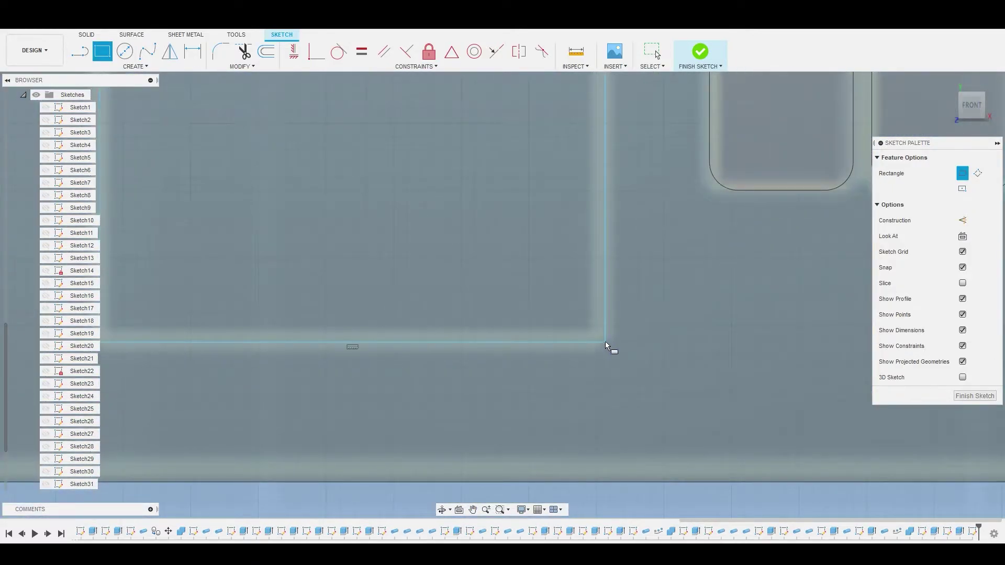
pyautogui.rightClick(511, 240)
pyautogui.click(549, 238)
# Press Pull the tall rectangle -0.5 mm as a cut into the panel.
pyautogui.scroll(-3, 427, 196)
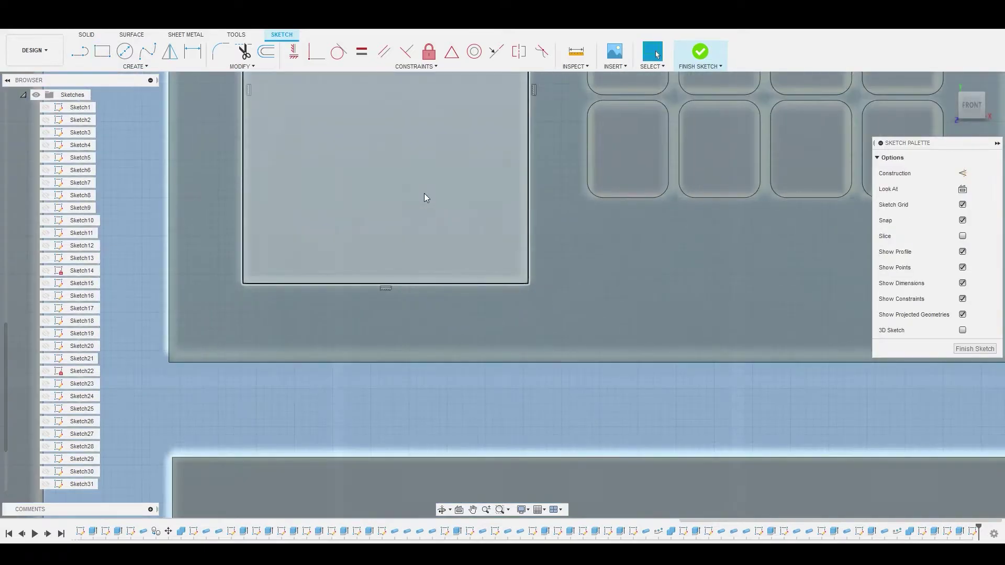
pyautogui.scroll(-3, 424, 198)
pyautogui.moveTo(445, 188); pyautogui.dragTo(466, 280, button='middle')
pyautogui.click(455, 235)
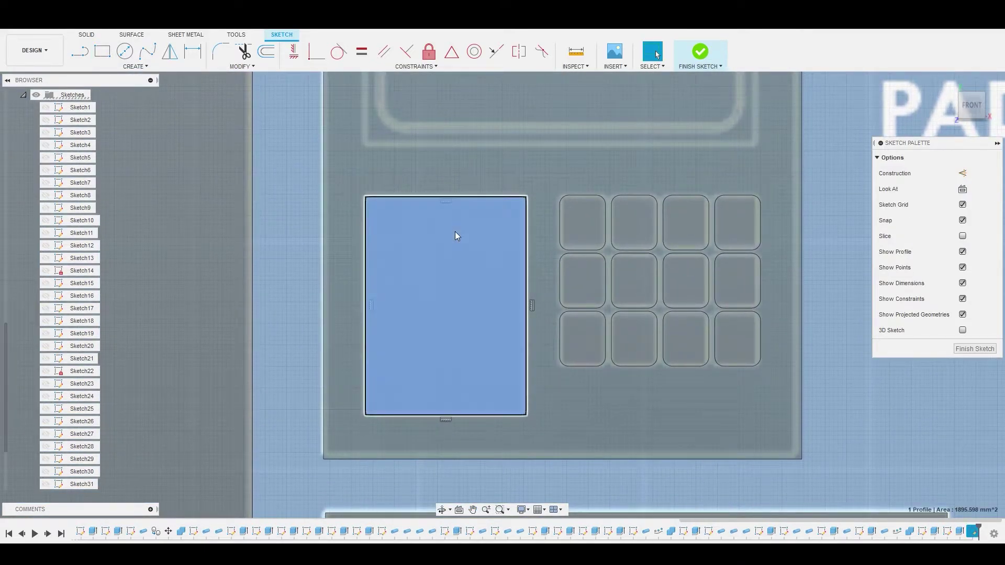
pyautogui.rightClick(456, 235)
pyautogui.click(495, 218)
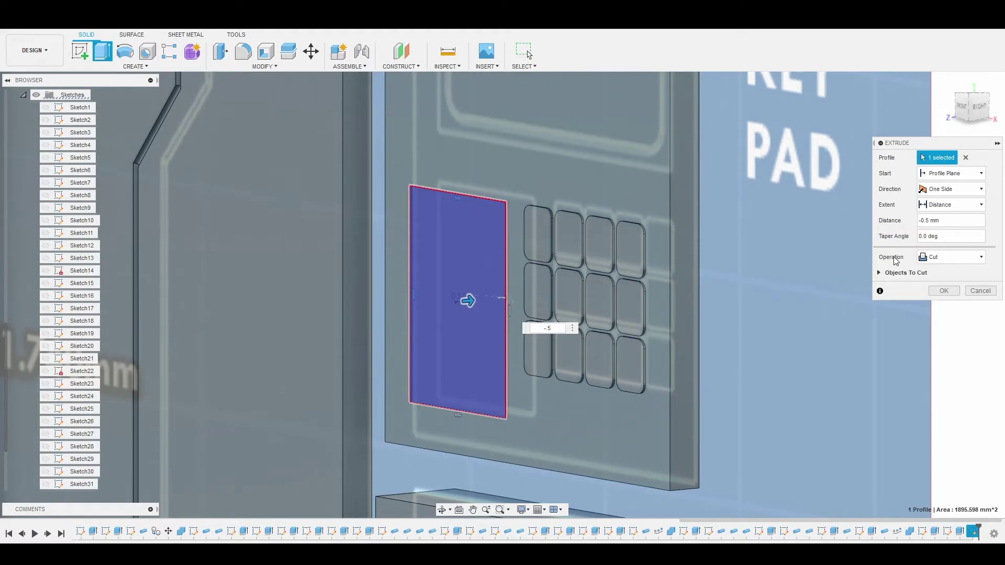
pyautogui.click(945, 291)
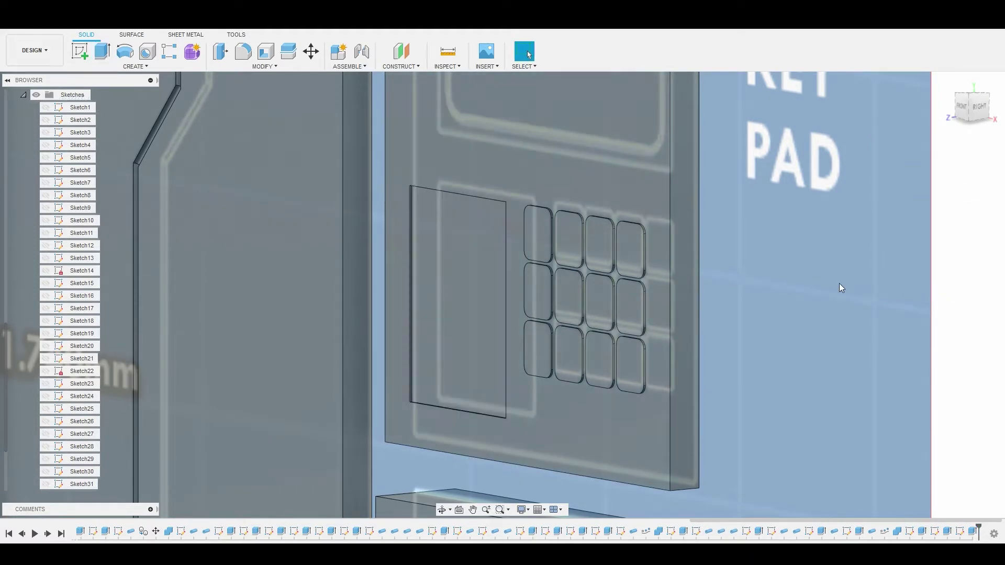
# Sketch a wide rectangle over the display area on the keypad face.
pyautogui.scroll(-5, 656, 253)
pyautogui.scroll(3, 649, 246)
pyautogui.keyDown('shift'); pyautogui.moveTo(652, 237); pyautogui.dragTo(618, 221, button='middle'); pyautogui.keyUp('shift')
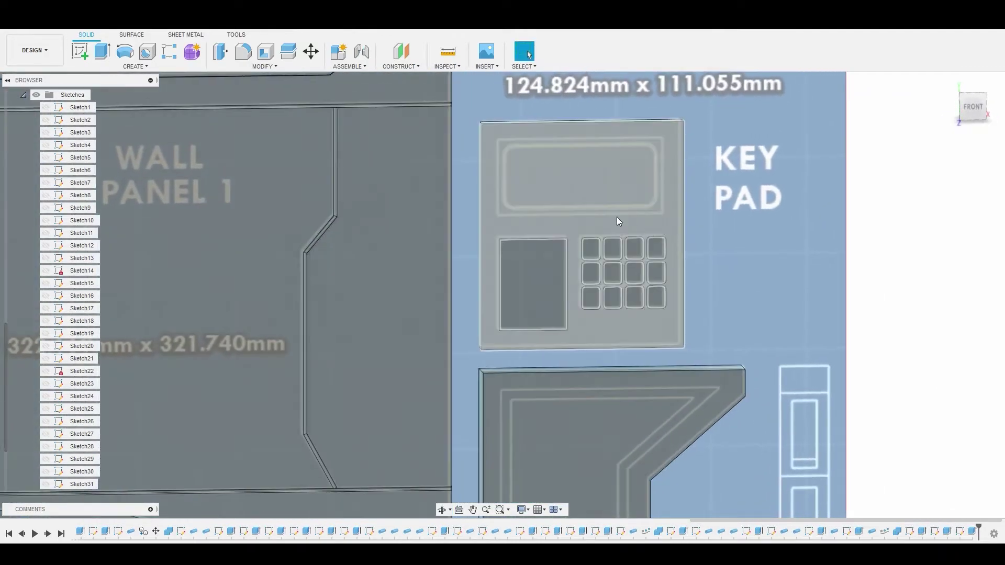
pyautogui.click(560, 197)
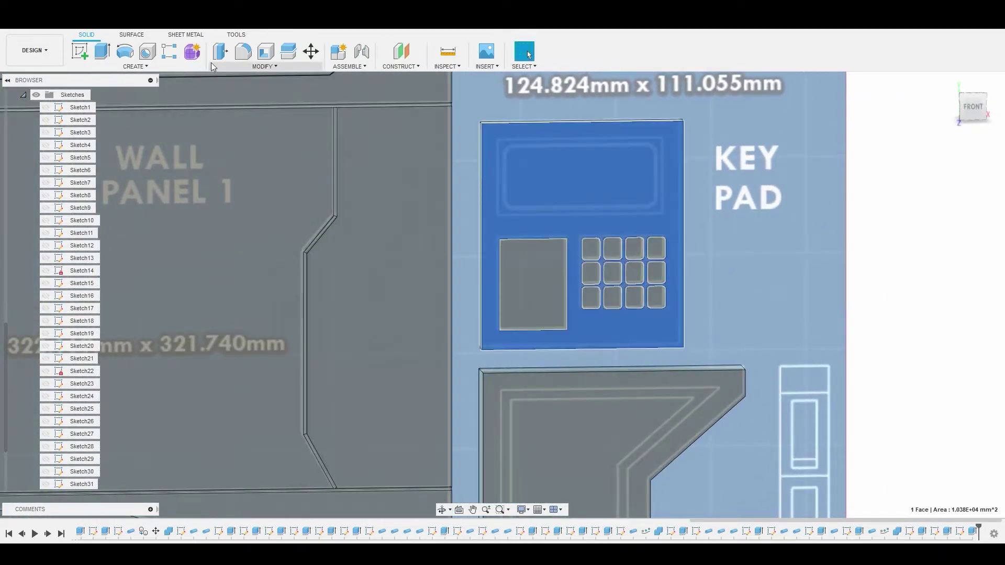
pyautogui.scroll(-2, 644, 246)
pyautogui.rightClick(645, 246)
pyautogui.click(637, 288)
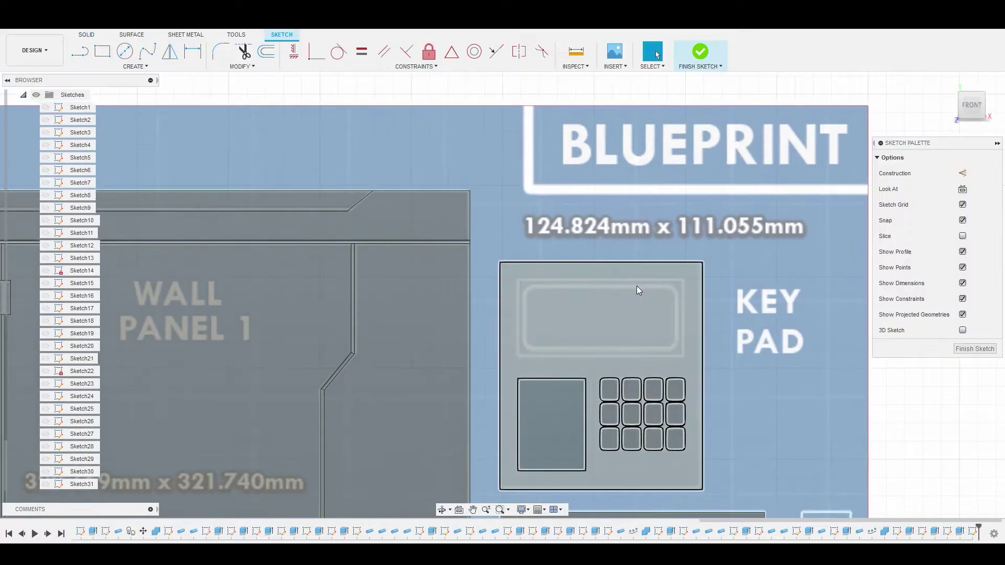
pyautogui.click(99, 58)
pyautogui.scroll(10, 506, 221)
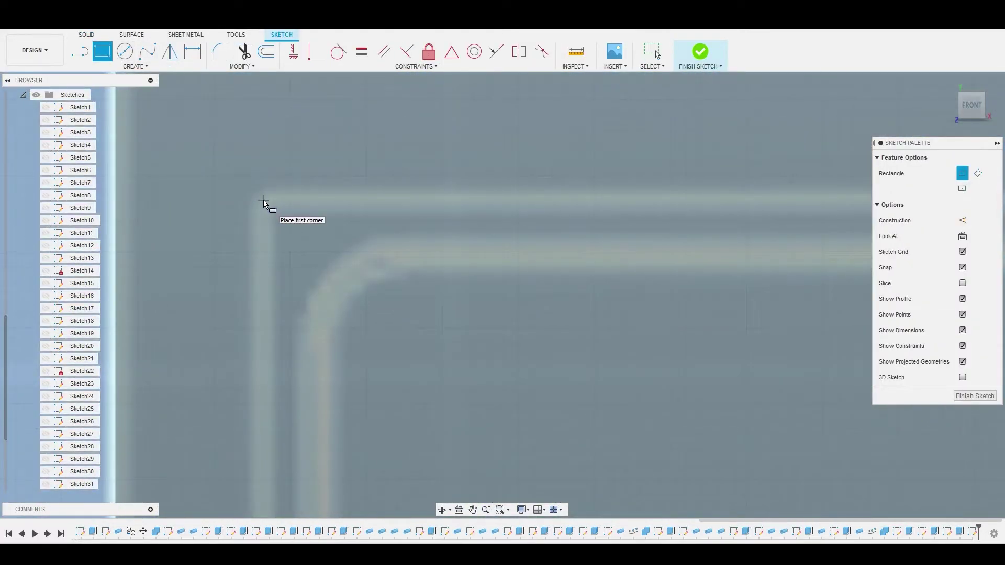
pyautogui.click(263, 200)
pyautogui.scroll(-5, 350, 292)
pyautogui.scroll(8, 655, 422)
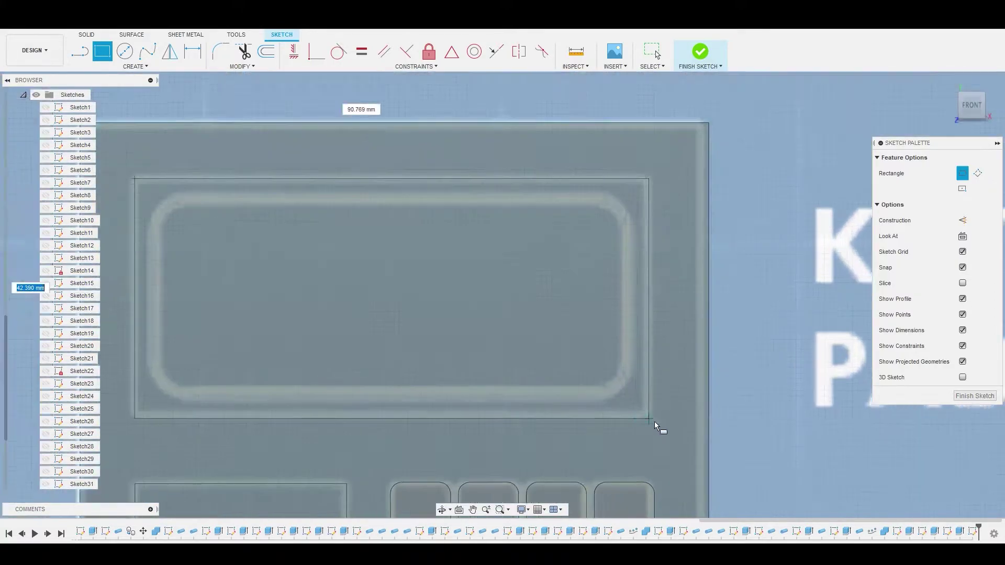
pyautogui.click(643, 403)
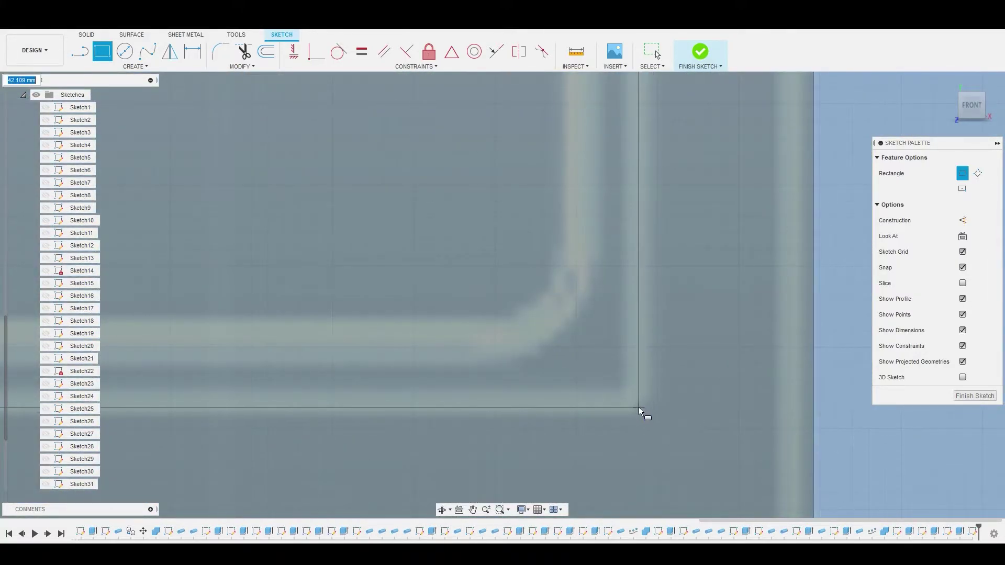
pyautogui.scroll(-5, 635, 403)
pyautogui.scroll(-3, 601, 333)
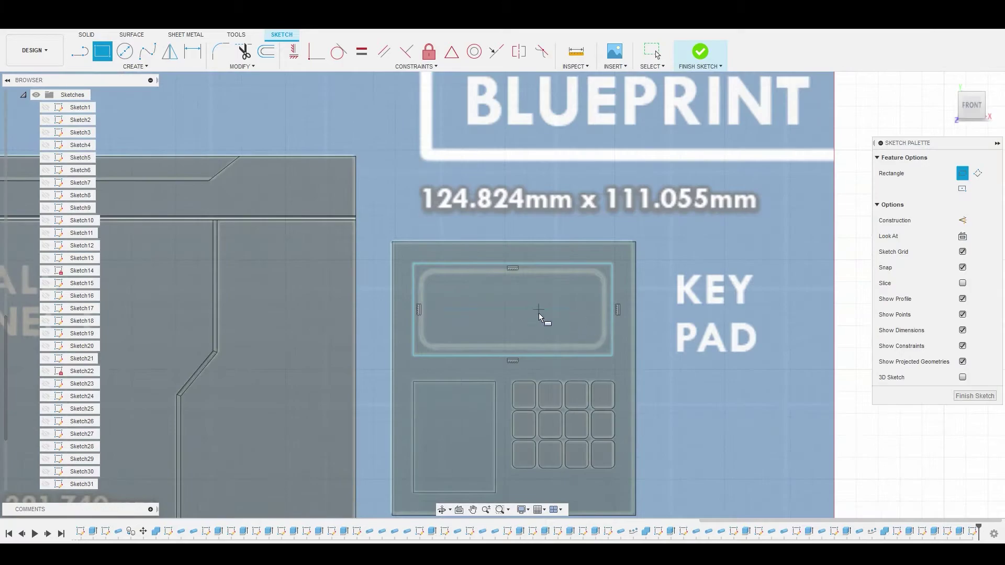
pyautogui.rightClick(539, 313)
pyautogui.click(574, 311)
# Press Pull the display rectangle -0.7 mm as a cut.
pyautogui.click(514, 311)
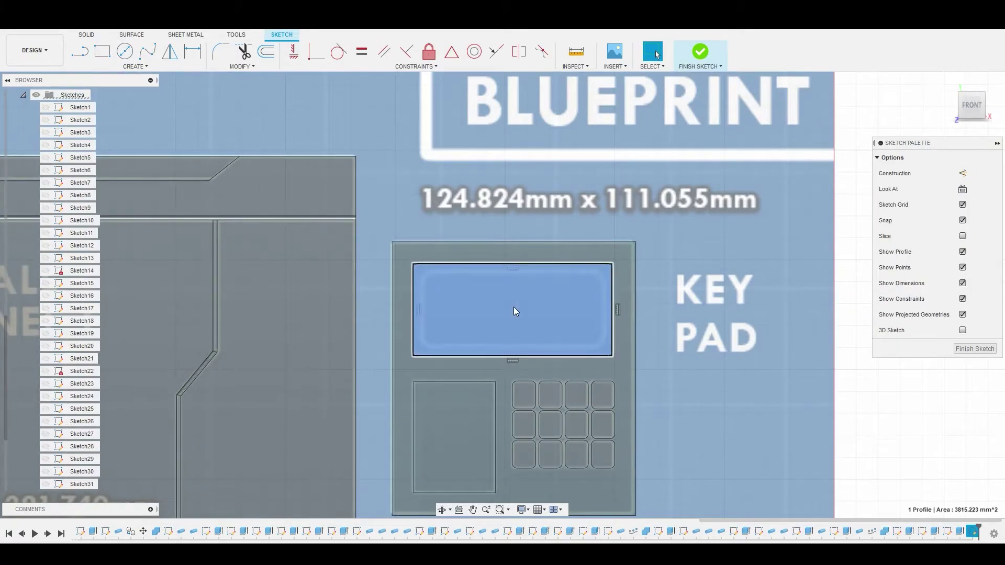
pyautogui.rightClick(490, 307)
pyautogui.click(525, 294)
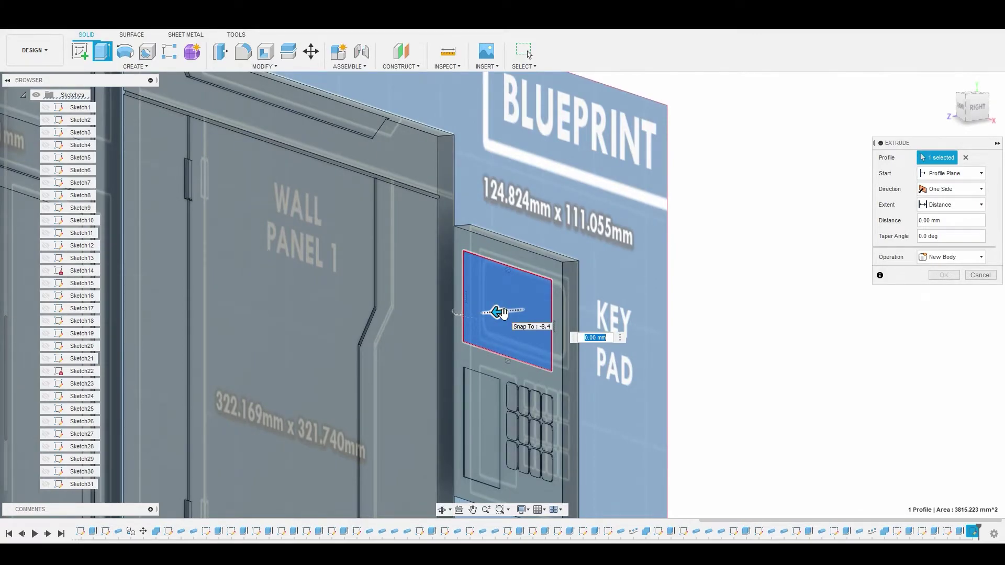
pyautogui.write('-.7')
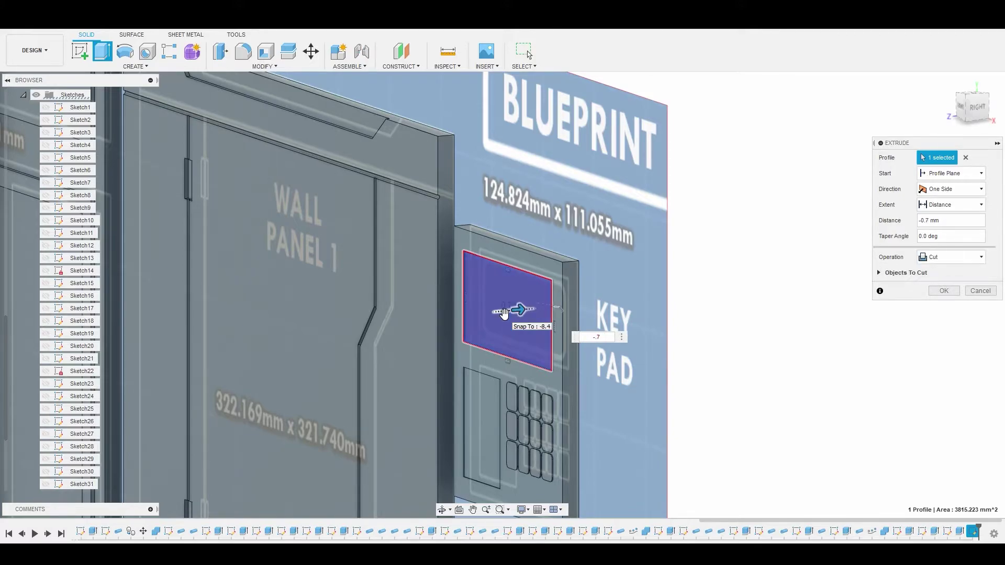
pyautogui.click(944, 291)
# Return to the front view and start a new sketch on the DOOR panel's front face.
pyautogui.scroll(-3, 629, 356)
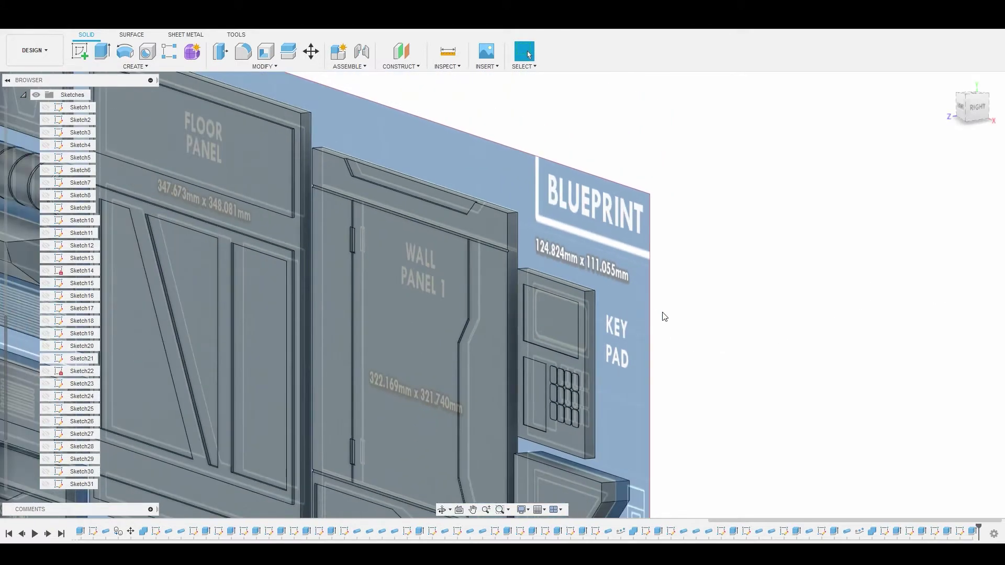
pyautogui.keyDown('shift'); pyautogui.moveTo(662, 315); pyautogui.dragTo(678, 341, button='middle'); pyautogui.keyUp('shift')
pyautogui.scroll(3, 678, 341)
pyautogui.scroll(5, 579, 281)
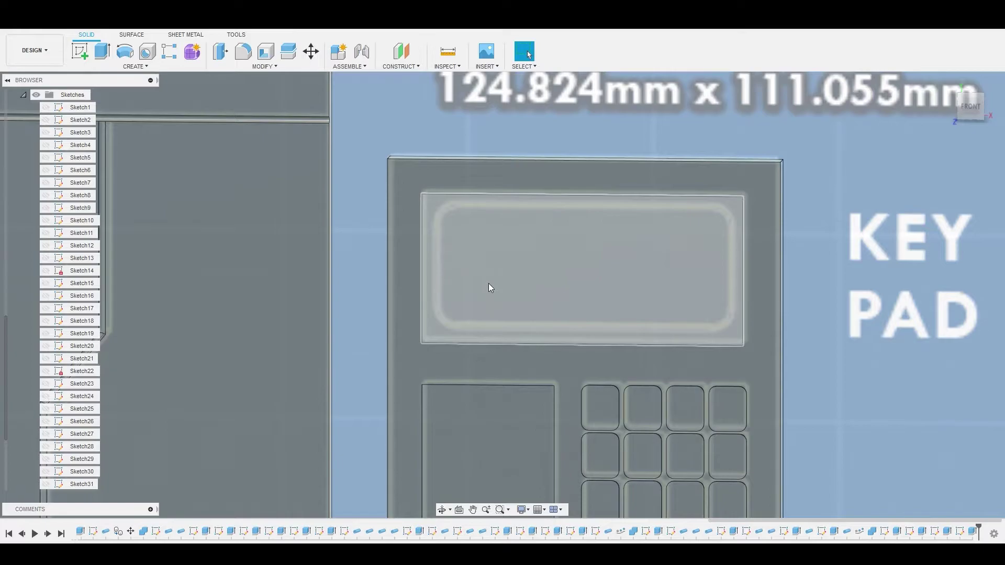
pyautogui.scroll(-8, 489, 285)
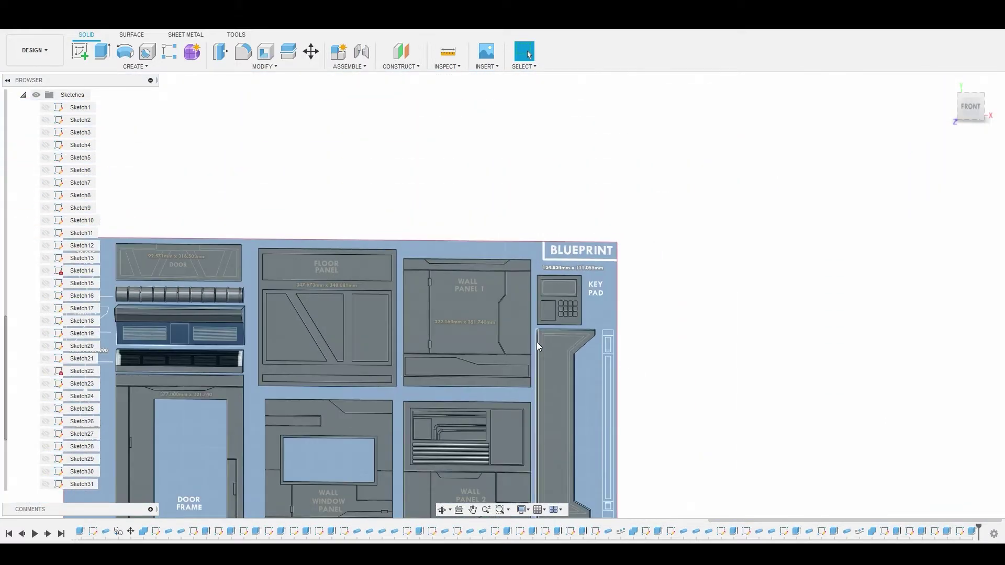
pyautogui.scroll(-1, 536, 342)
pyautogui.moveTo(536, 341); pyautogui.dragTo(722, 240, button='middle')
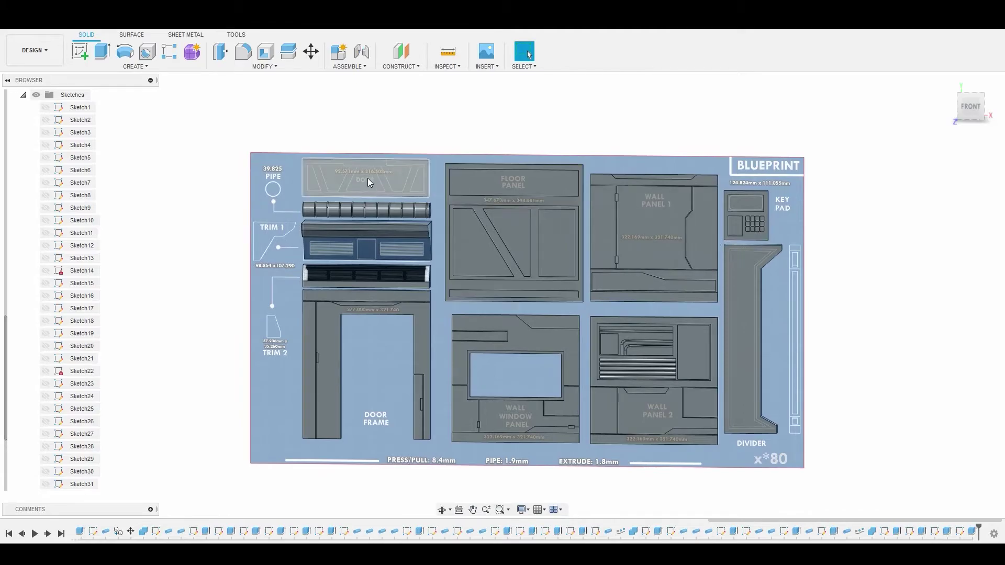
pyautogui.scroll(5, 370, 181)
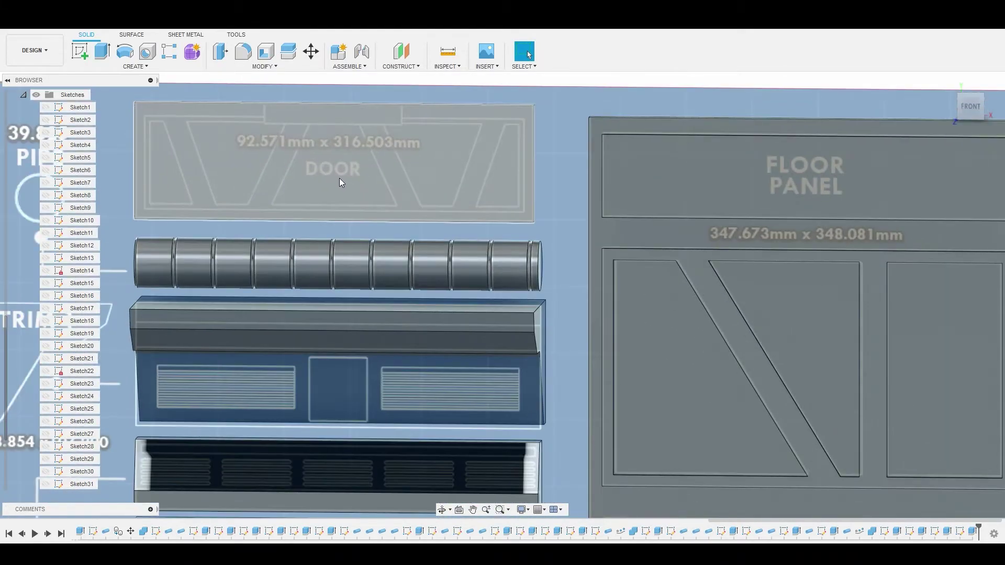
pyautogui.click(391, 206)
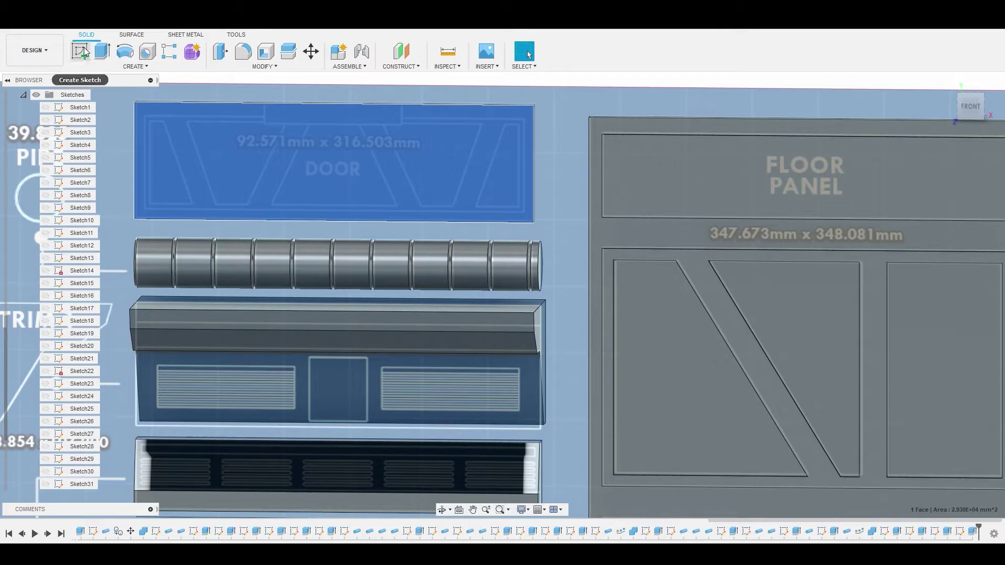
pyautogui.click(85, 51)
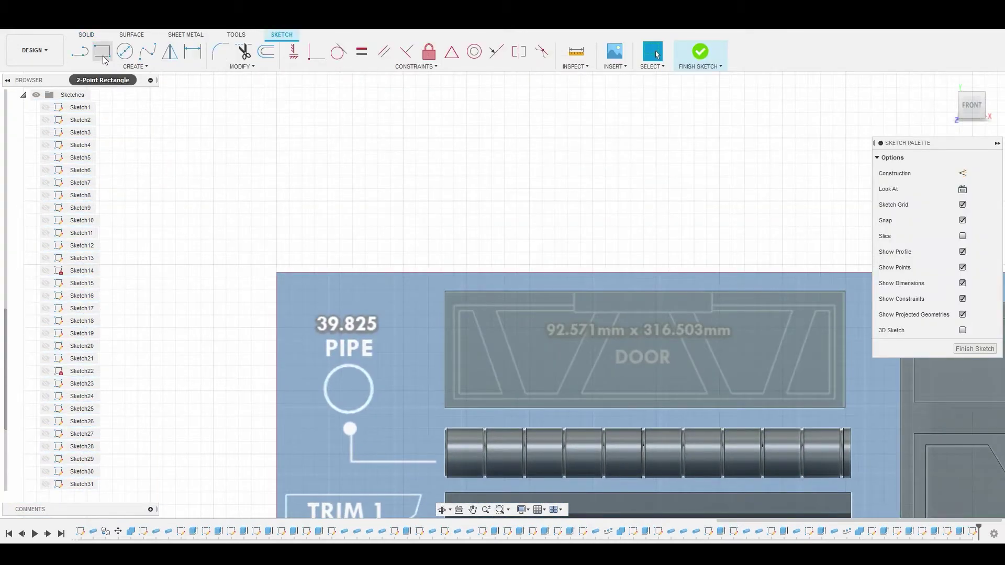
# Draw a rectangle just inside the door panel's edges and end the Rectangle tool.
pyautogui.click(104, 59)
pyautogui.scroll(10, 447, 301)
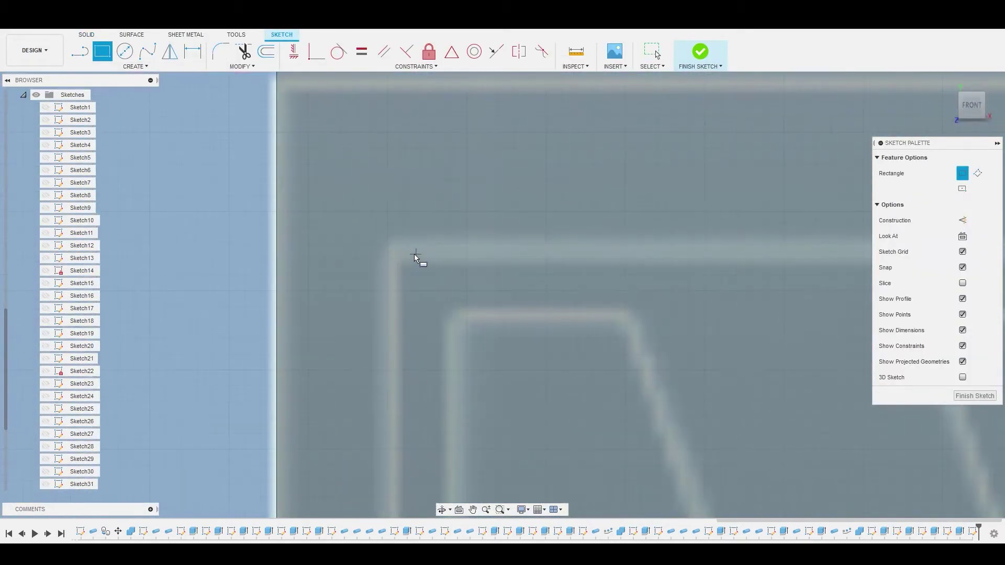
pyautogui.click(394, 249)
pyautogui.scroll(-5, 419, 277)
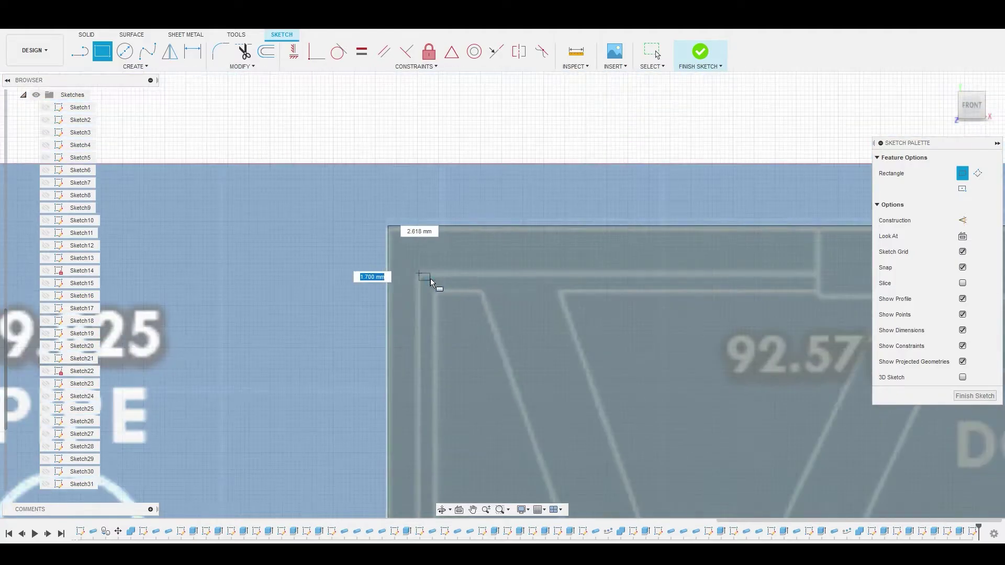
pyautogui.moveTo(624, 344); pyautogui.dragTo(433, 278, button='middle')
pyautogui.scroll(-2, 581, 310)
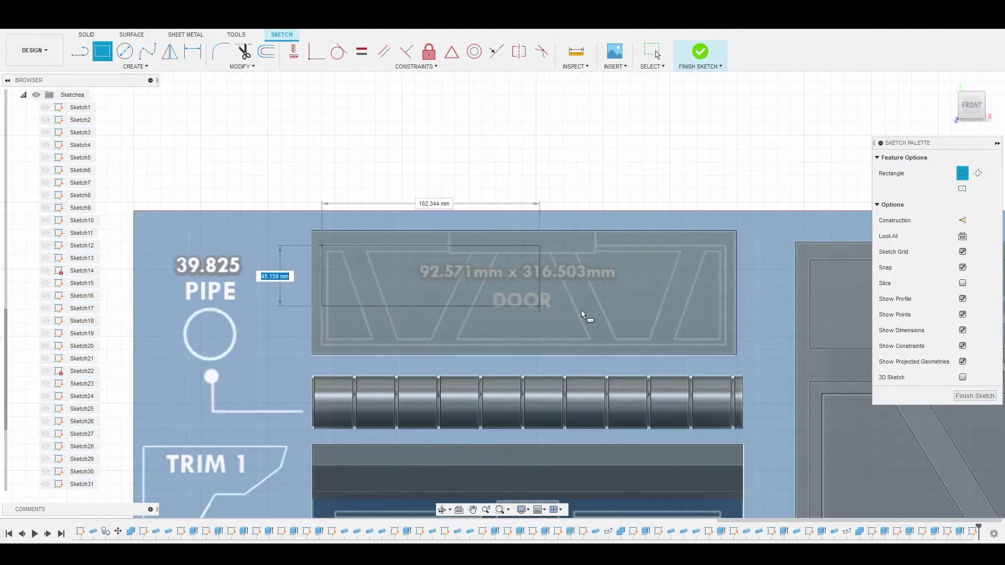
pyautogui.moveTo(581, 310); pyautogui.dragTo(419, 257, button='middle')
pyautogui.scroll(4, 530, 300)
pyautogui.scroll(4, 530, 300)
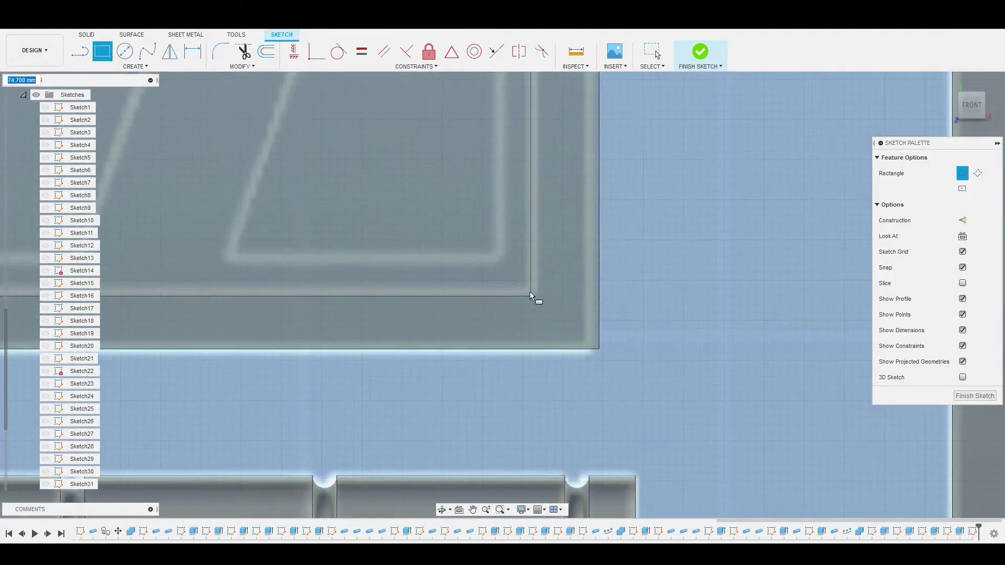
pyautogui.click(533, 293)
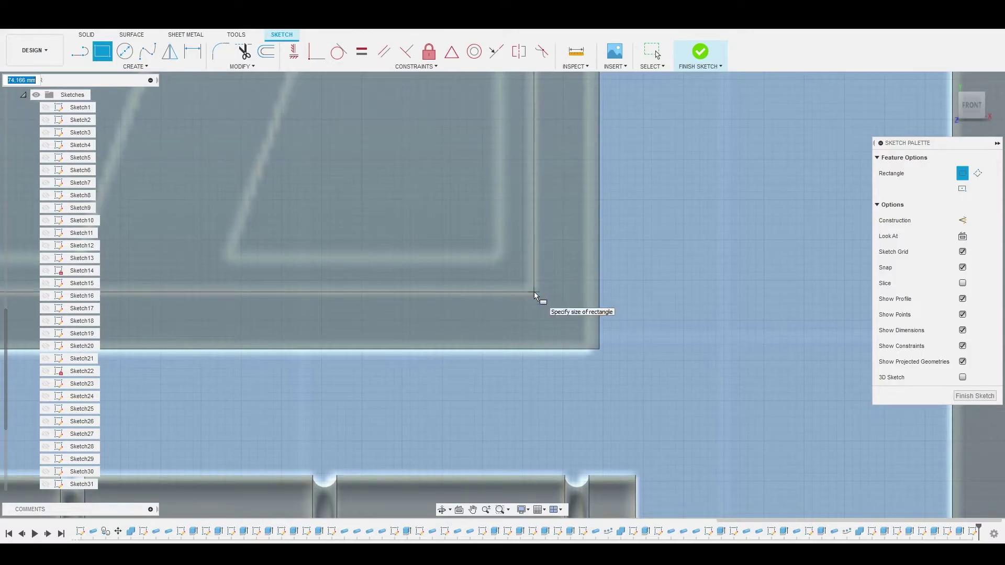
pyautogui.rightClick(522, 283)
pyautogui.click(557, 278)
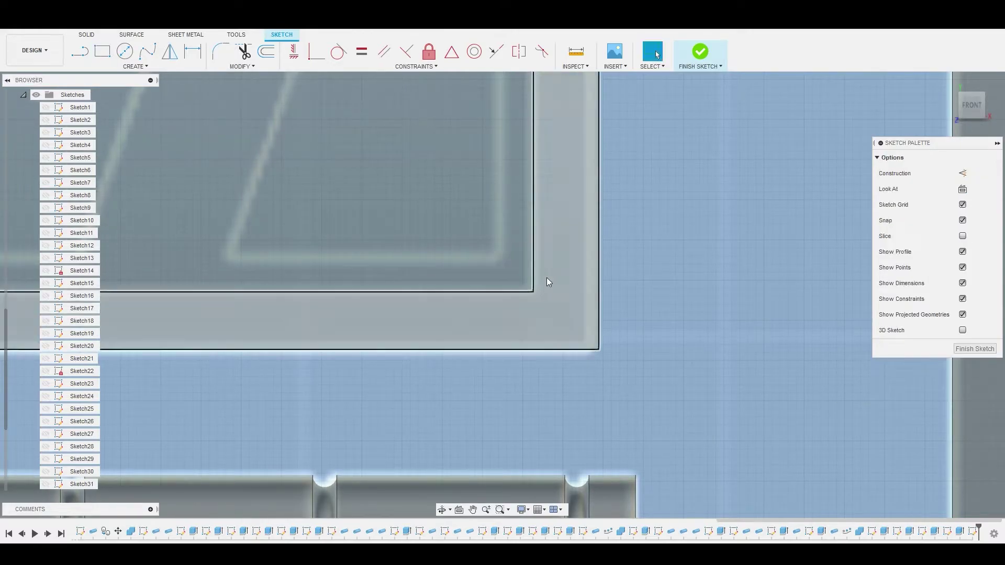
pyautogui.scroll(-5, 433, 231)
pyautogui.moveTo(419, 223); pyautogui.dragTo(562, 212, button='middle')
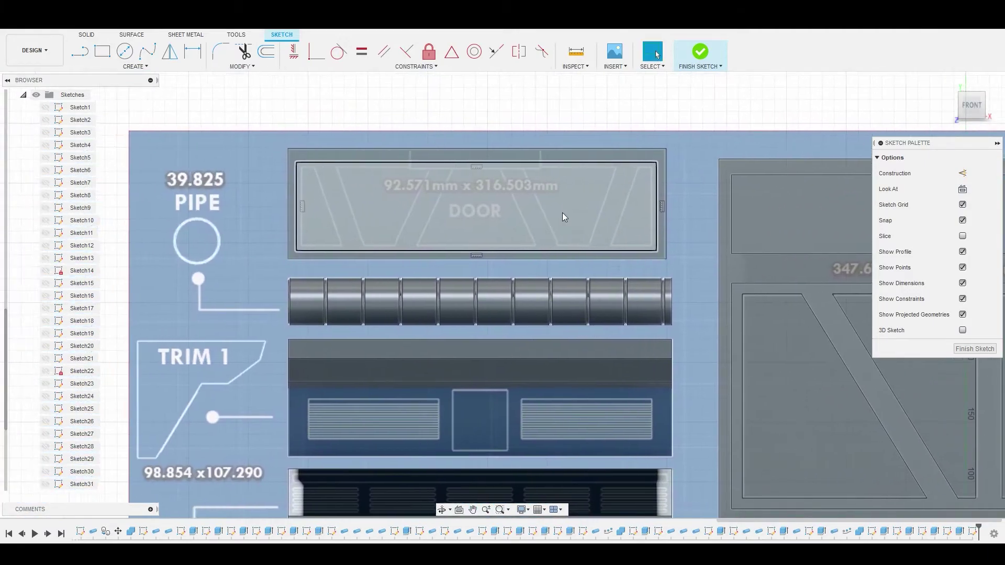
# Extrude the door rectangle profile by -1.8 mm as a cut into the panel face.
pyautogui.click(458, 213)
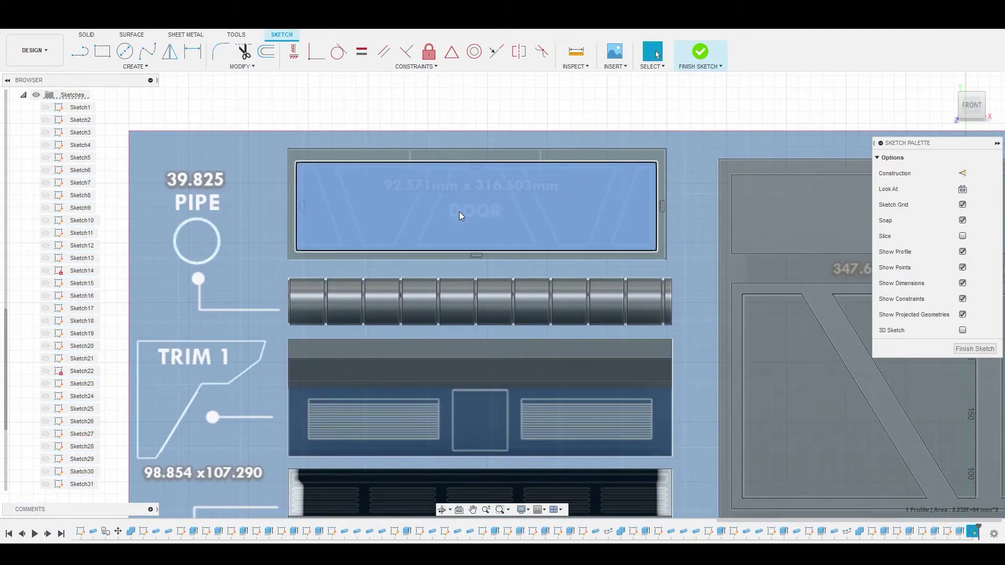
pyautogui.rightClick(459, 211)
pyautogui.click(494, 198)
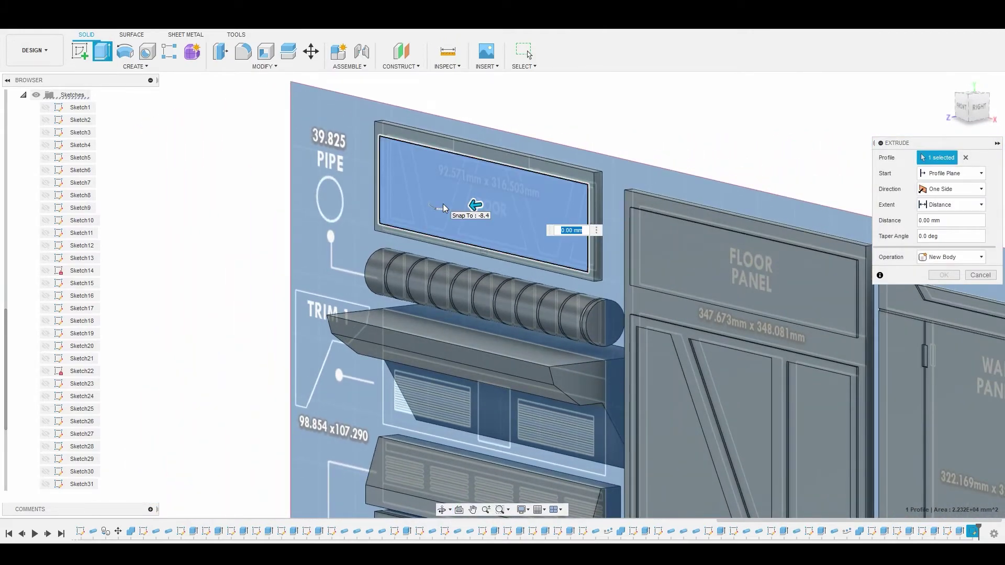
pyautogui.write('-1.8')
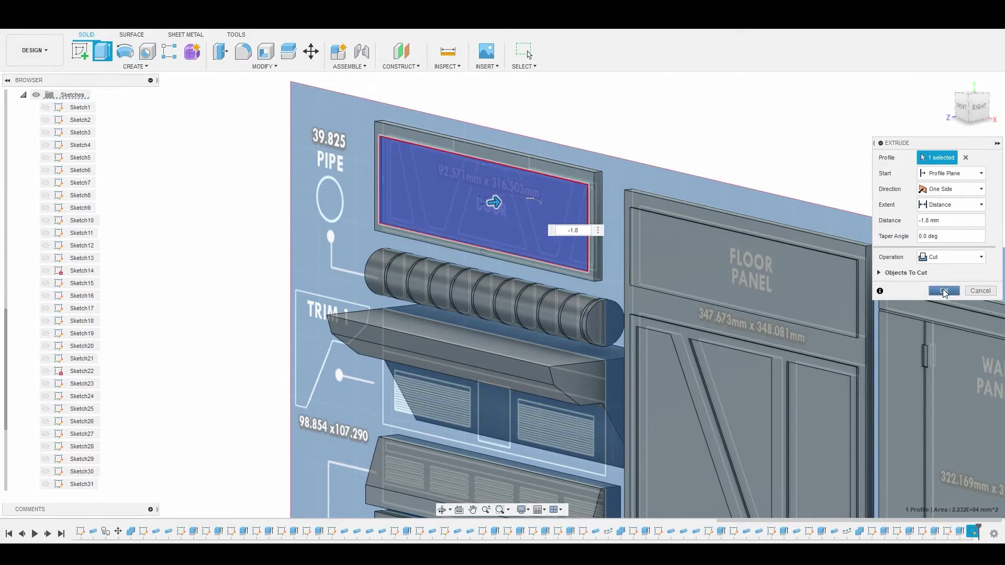
pyautogui.click(944, 292)
pyautogui.scroll(-3, 733, 210)
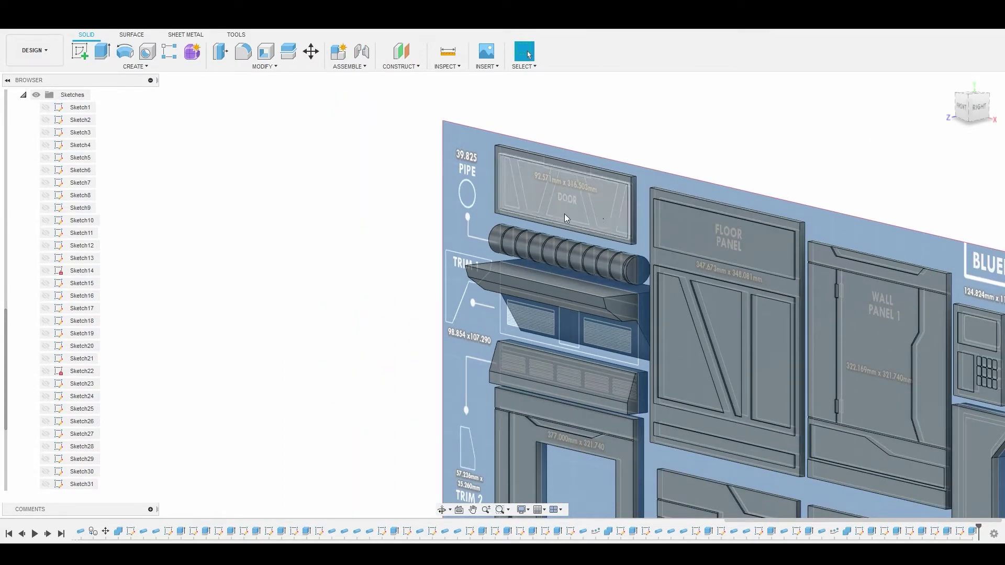
# Start a new sketch on the recessed door face.
pyautogui.scroll(5, 552, 207)
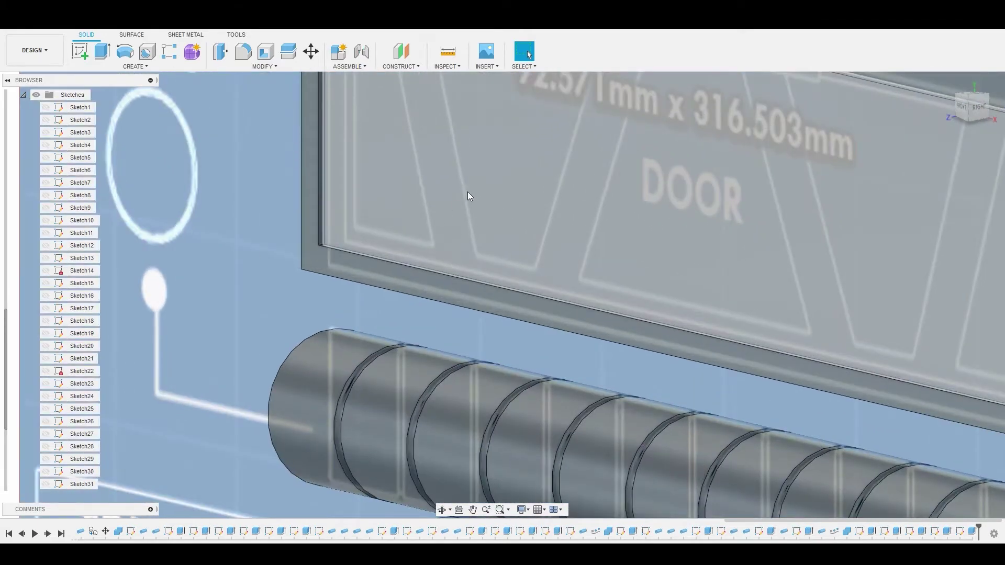
pyautogui.click(467, 196)
pyautogui.rightClick(468, 196)
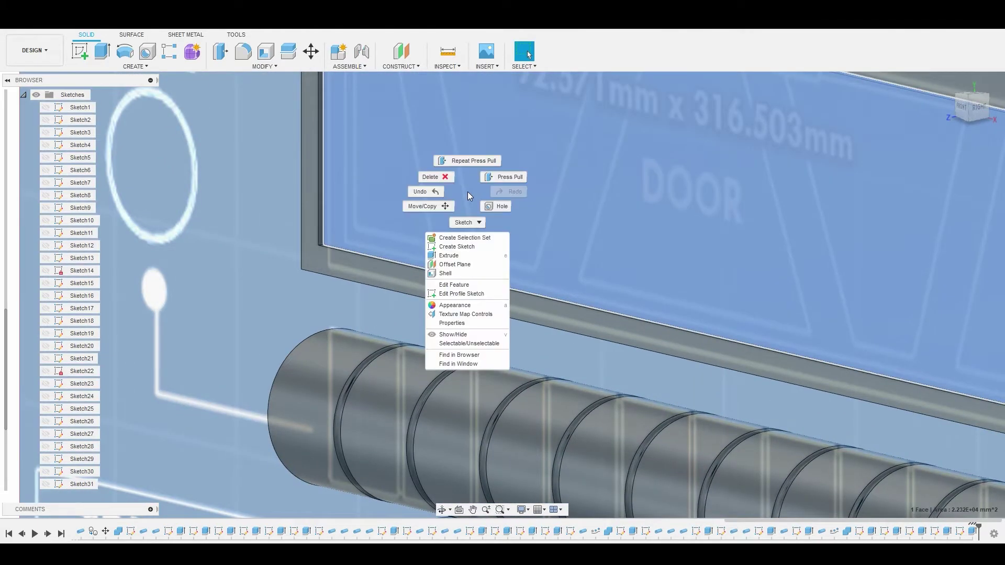
pyautogui.click(474, 247)
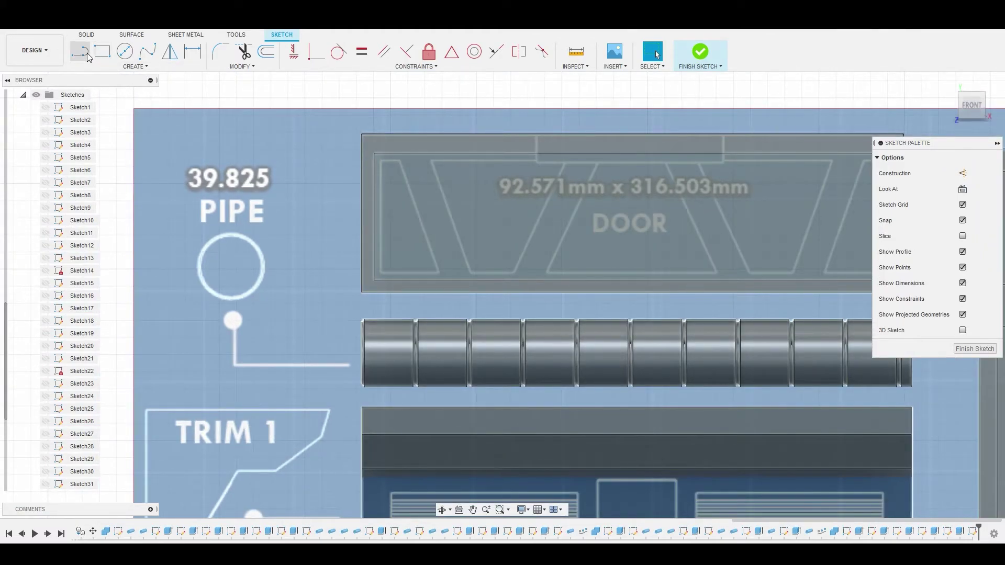
pyautogui.moveTo(404, 168); pyautogui.dragTo(290, 147, button='middle')
pyautogui.scroll(-1, 274, 110)
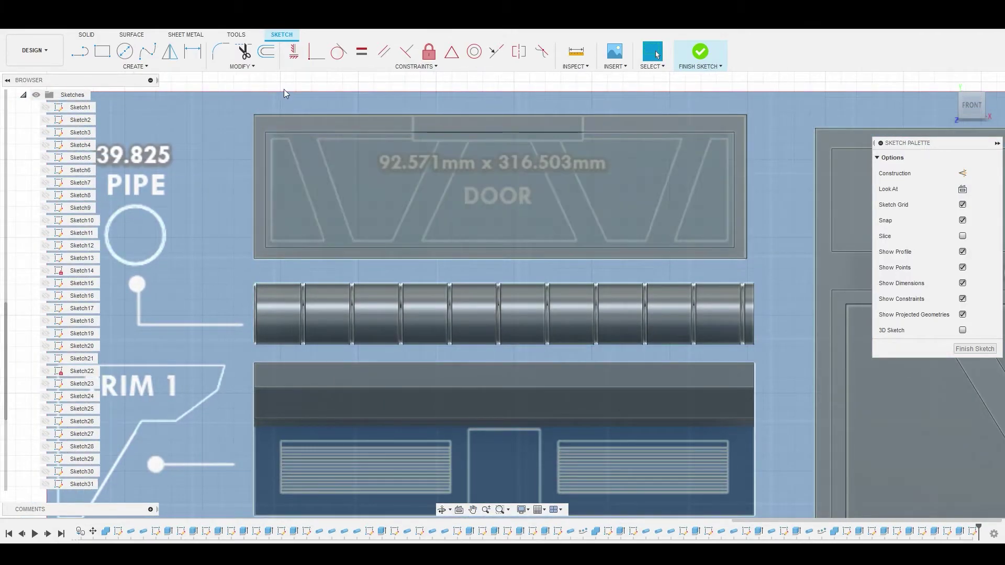
# Offset the door's outer outline 3.644 mm inward.
pyautogui.click(267, 51)
pyautogui.scroll(3, 277, 188)
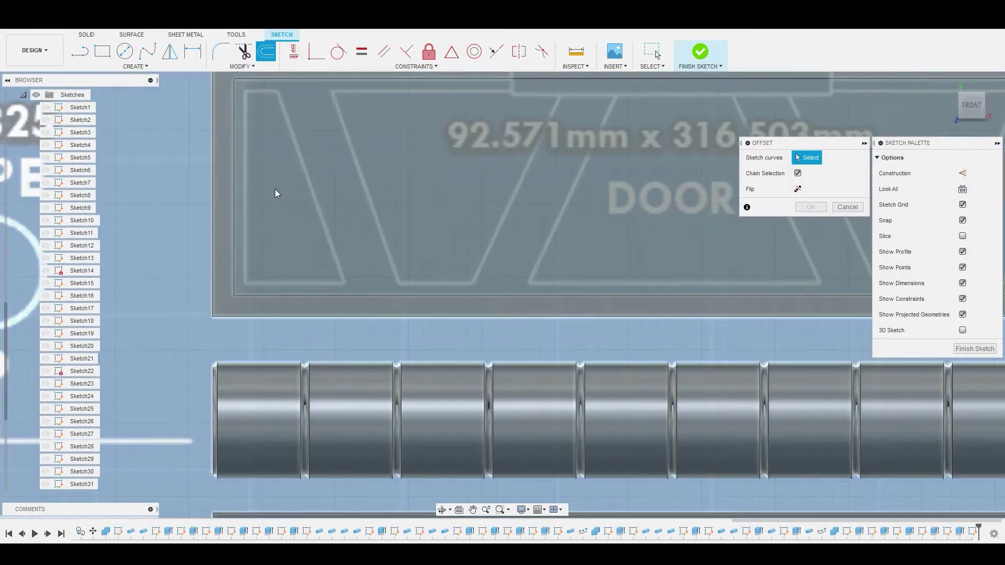
pyautogui.click(235, 192)
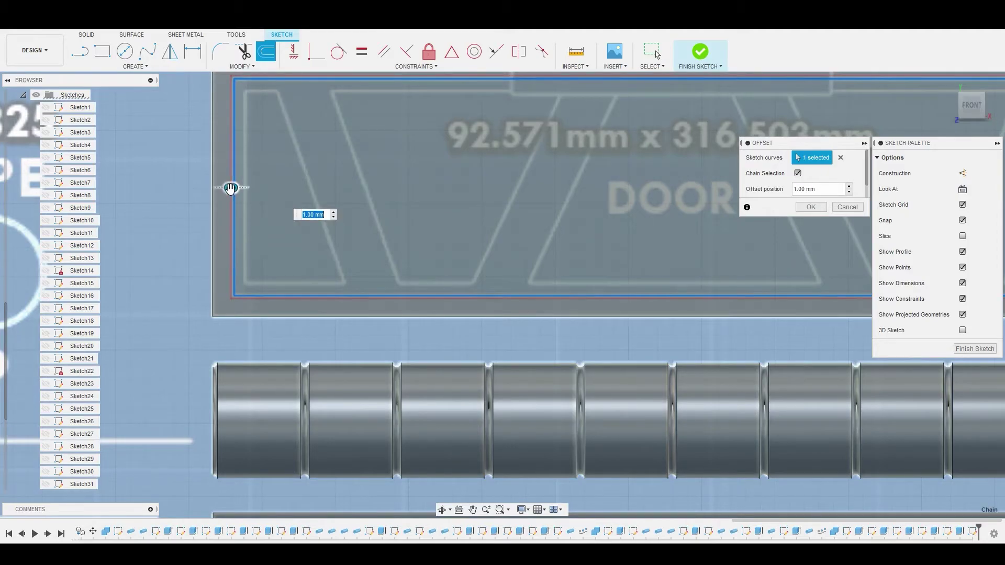
pyautogui.moveTo(233, 189); pyautogui.dragTo(245, 189)
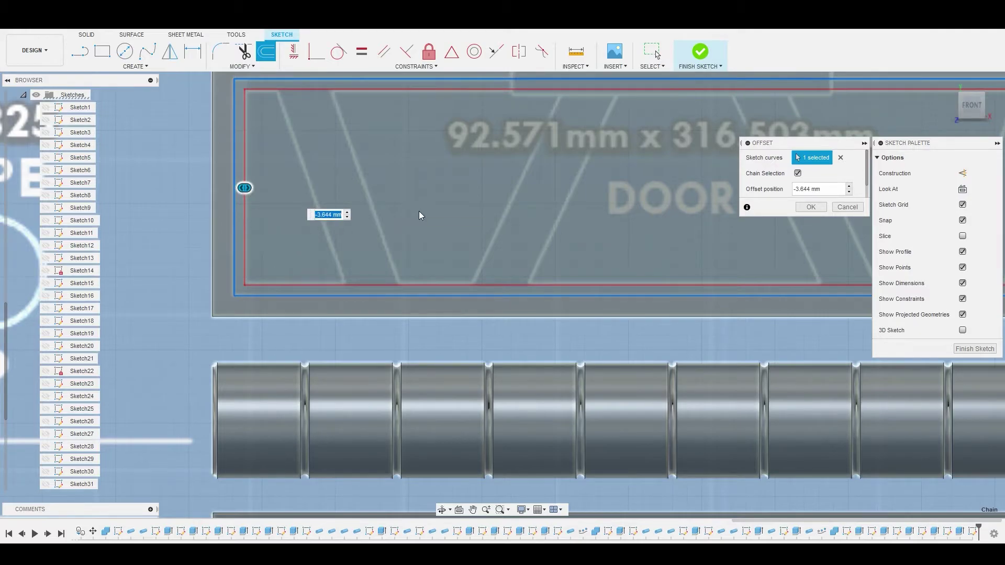
pyautogui.rightClick(419, 212)
pyautogui.click(457, 212)
pyautogui.scroll(-5, 455, 212)
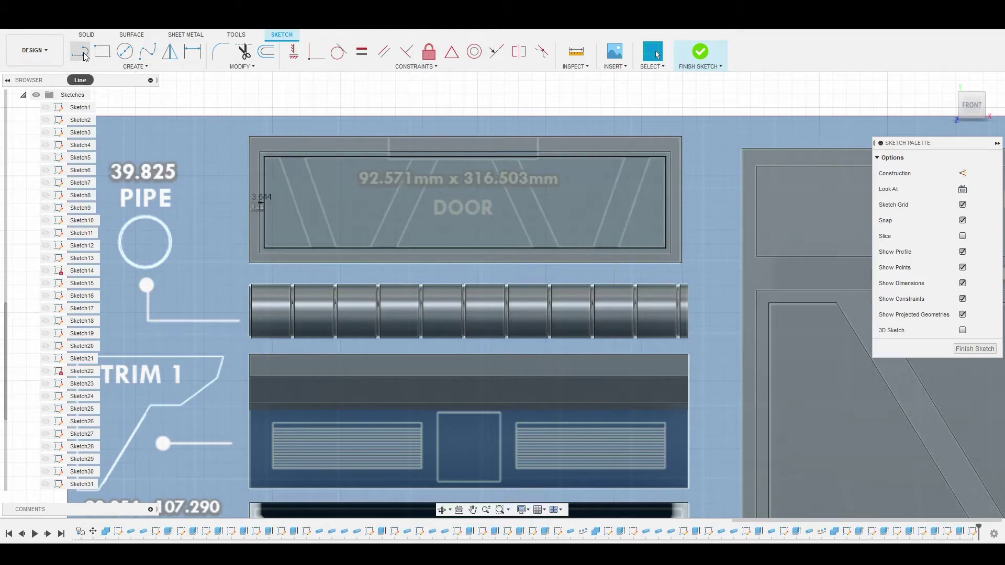
# Draw a vertical line from the inner rectangle's top centre down to its bottom edge.
pyautogui.click(130, 67)
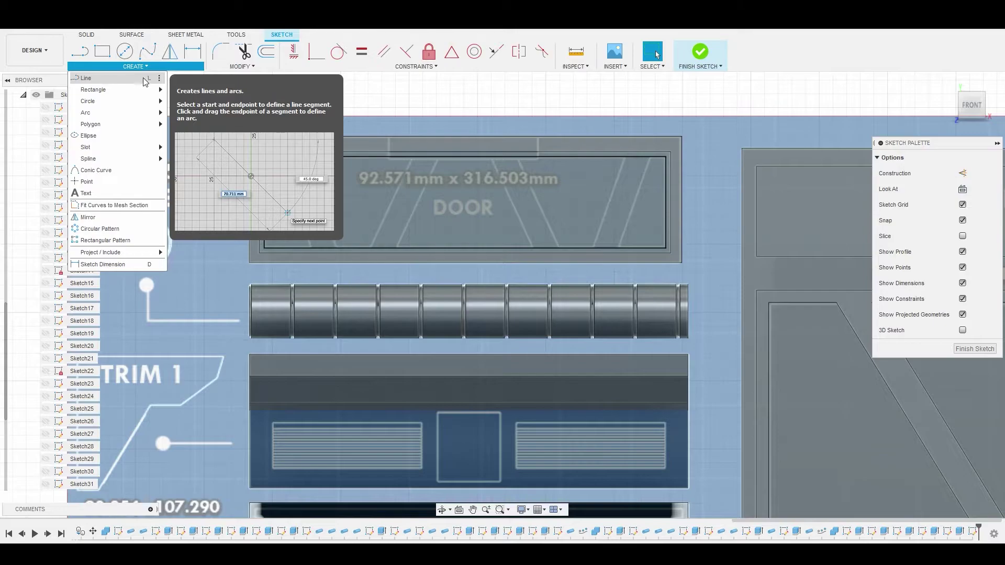
pyautogui.click(122, 82)
pyautogui.scroll(2, 368, 234)
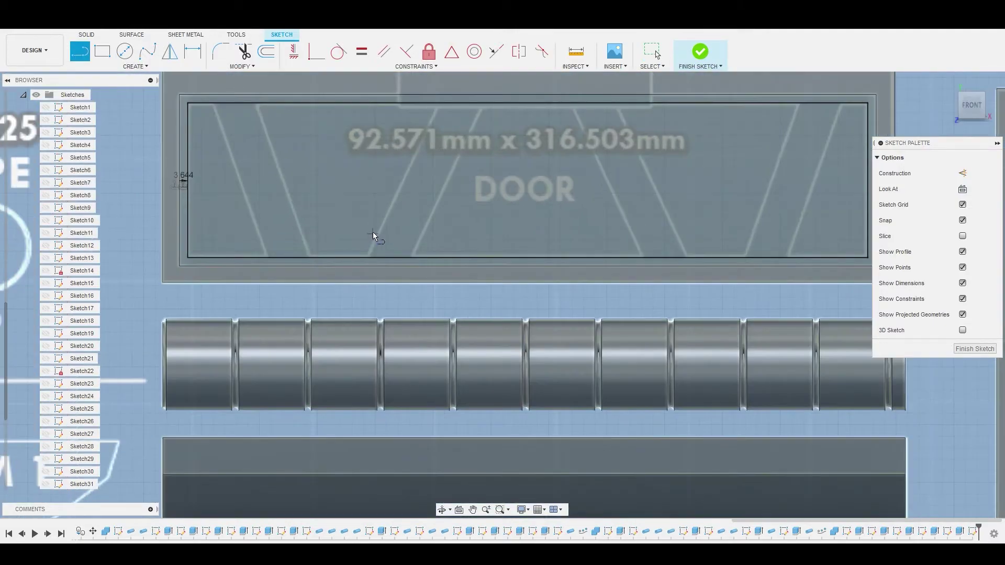
pyautogui.scroll(-3, 356, 209)
pyautogui.scroll(3, 331, 222)
pyautogui.scroll(1, 330, 221)
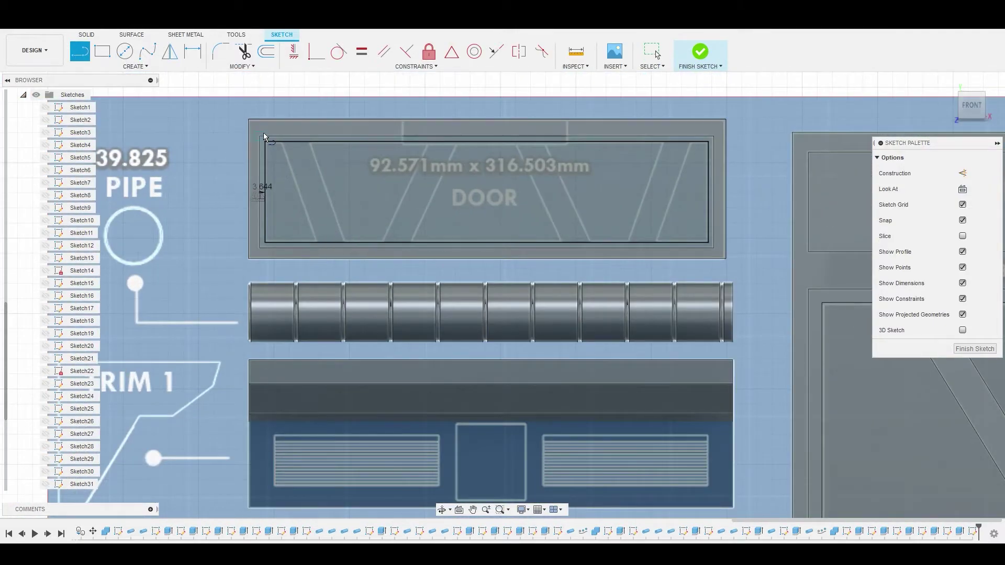
pyautogui.scroll(-1, 464, 232)
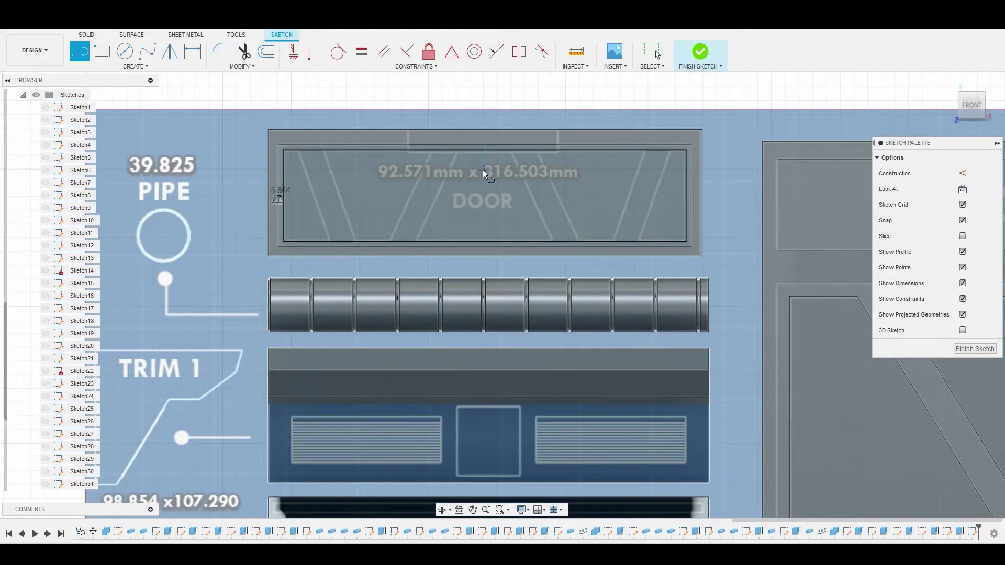
pyautogui.click(485, 144)
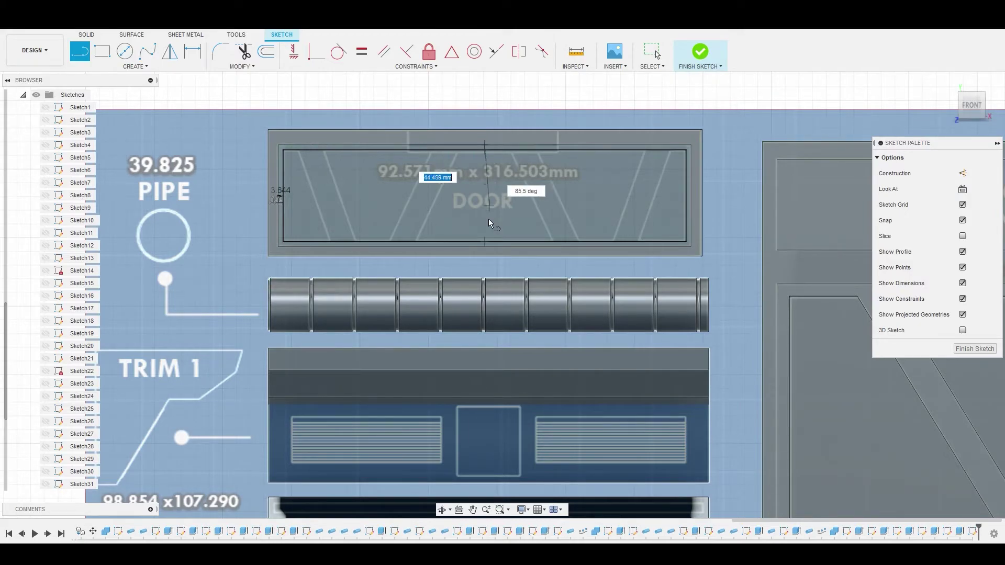
pyautogui.click(483, 246)
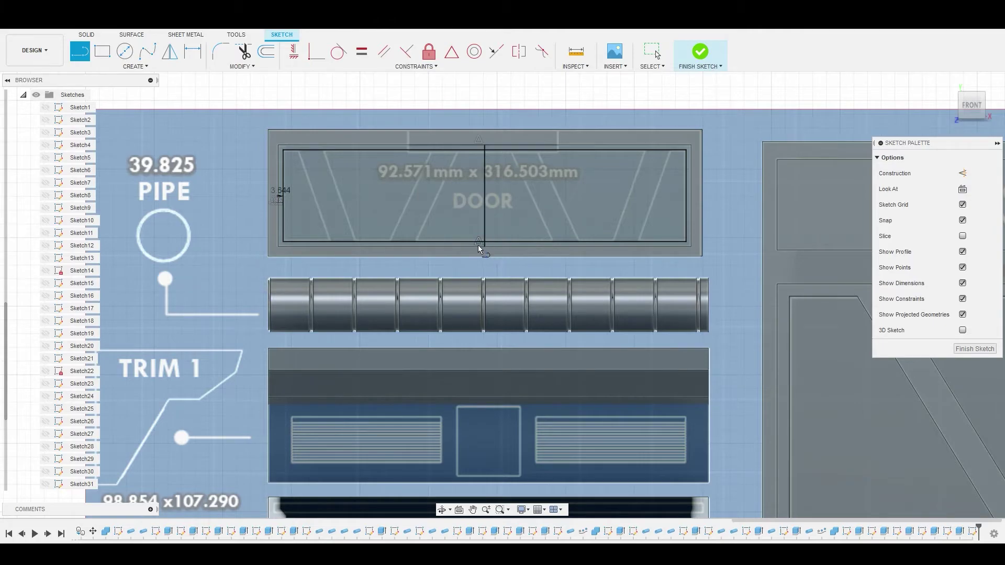
pyautogui.rightClick(345, 243)
# Draw a slanted line from the top edge to the bottom edge in the door's left half.
pyautogui.click(336, 285)
pyautogui.scroll(4, 338, 193)
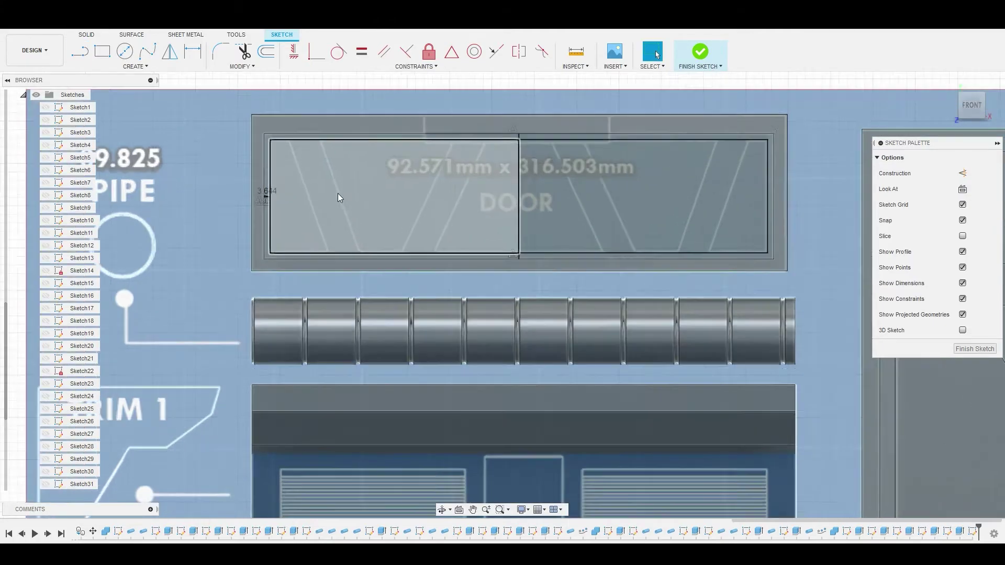
pyautogui.rightClick(191, 169)
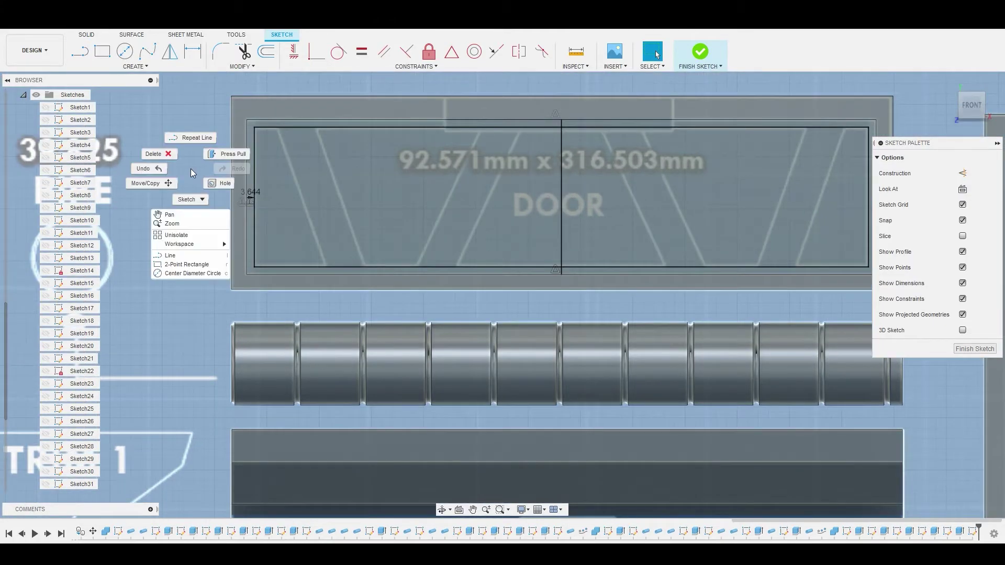
pyautogui.click(193, 139)
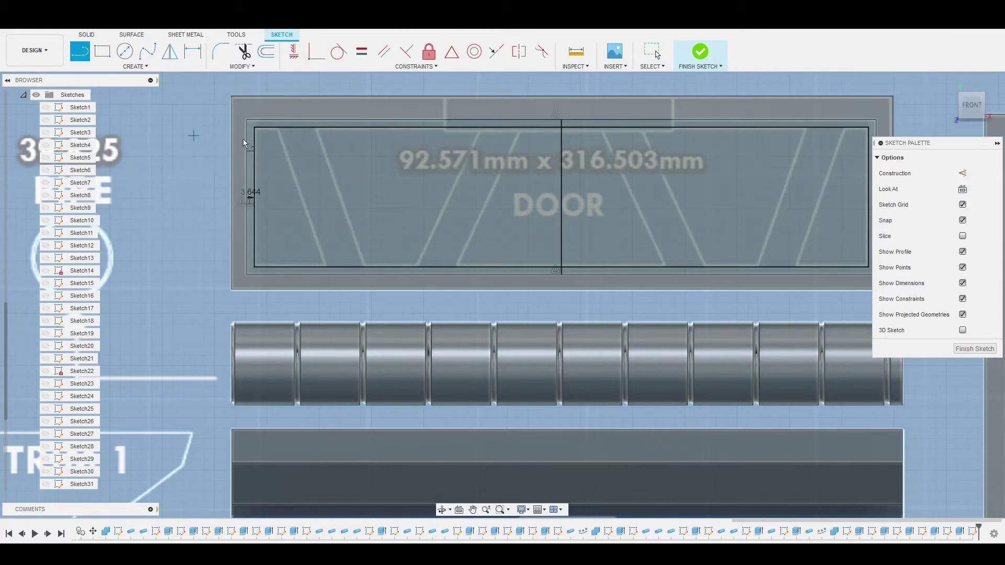
pyautogui.scroll(5, 281, 134)
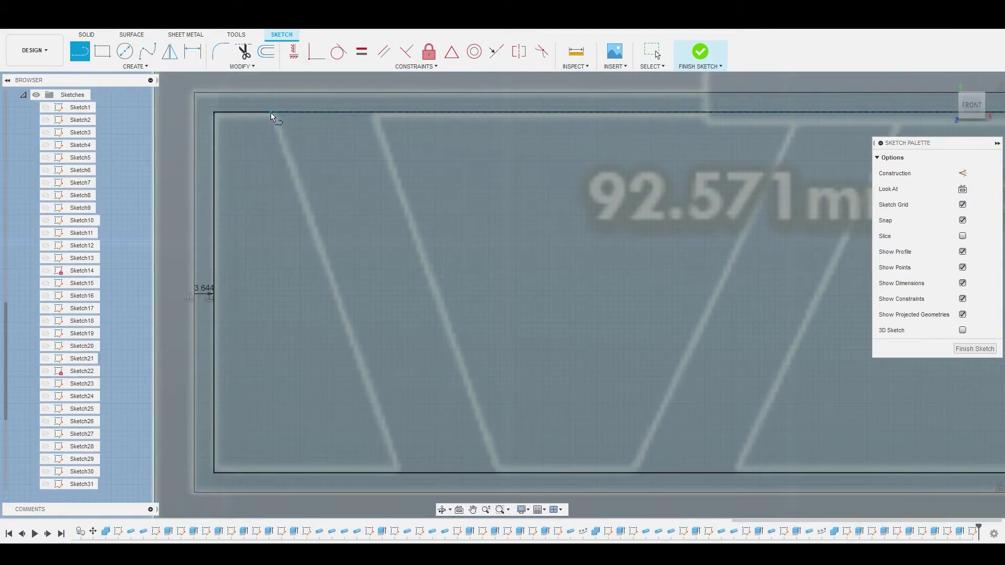
pyautogui.click(271, 112)
pyautogui.scroll(2, 347, 337)
pyautogui.scroll(-1, 347, 328)
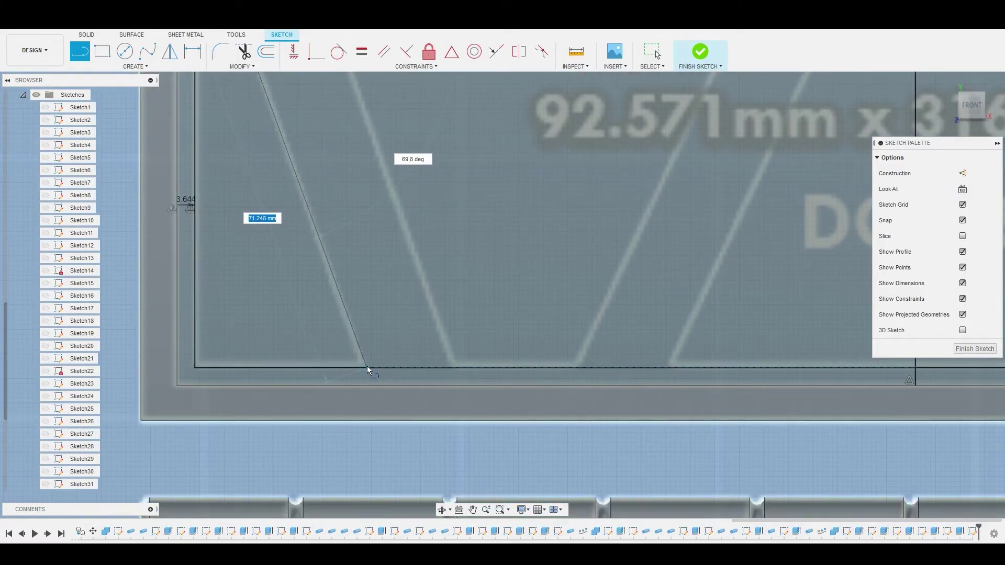
pyautogui.click(366, 366)
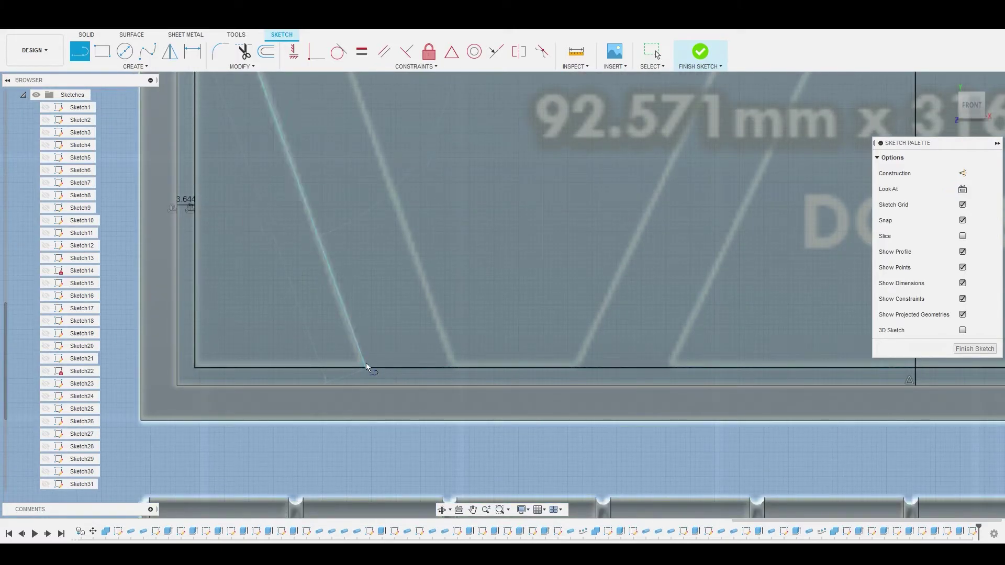
pyautogui.scroll(-2, 363, 348)
pyautogui.rightClick(360, 336)
pyautogui.click(378, 305)
pyautogui.scroll(-2, 378, 305)
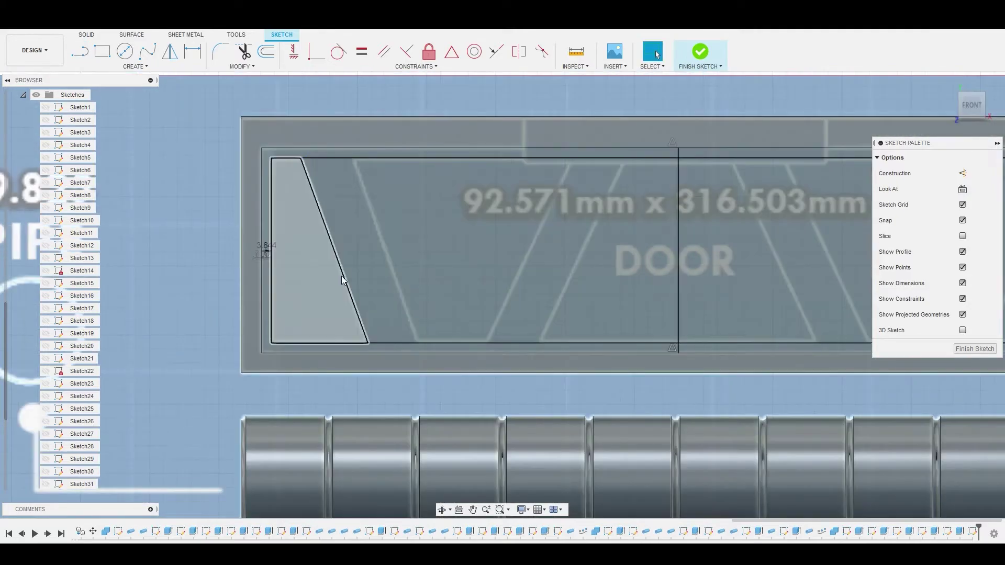
# Move the slanted line to the right with Move/Copy.
pyautogui.click(343, 273)
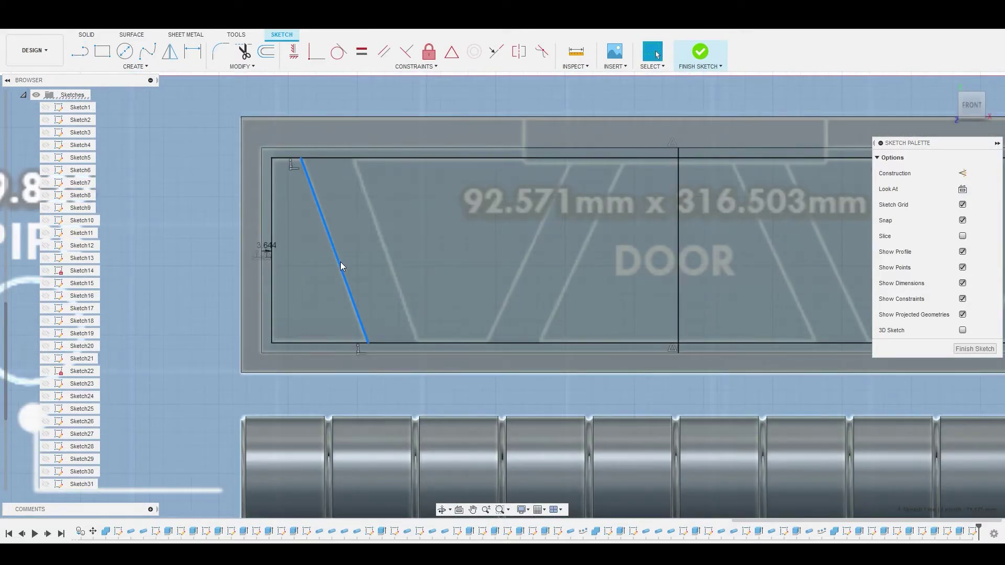
pyautogui.press('m')
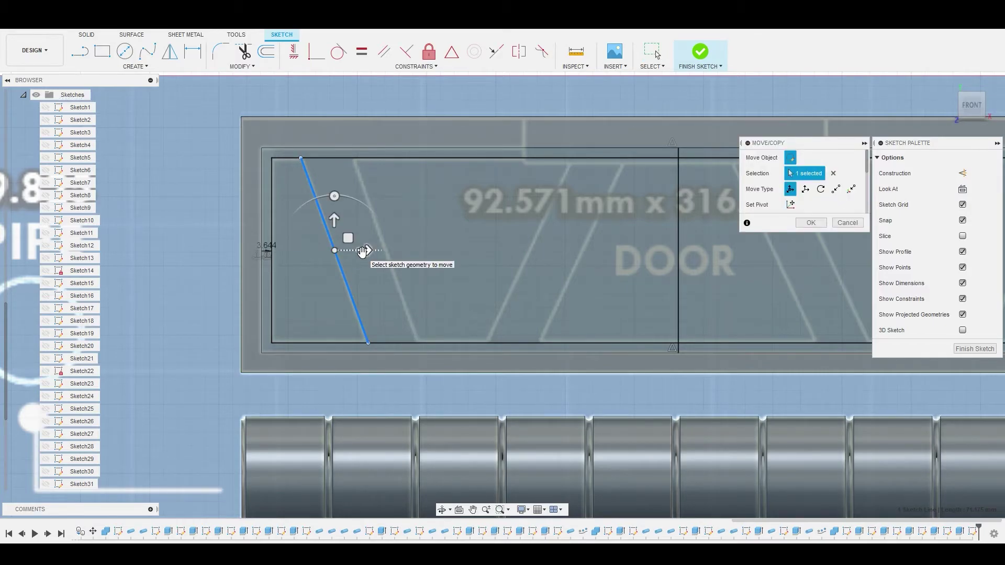
pyautogui.moveTo(365, 250); pyautogui.dragTo(412, 268)
pyautogui.rightClick(413, 268)
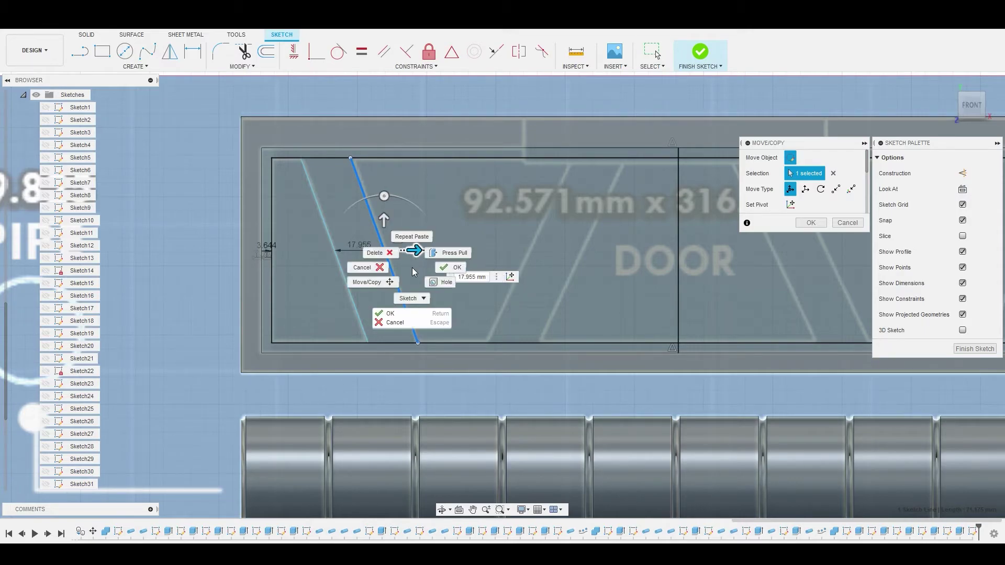
pyautogui.click(450, 270)
# Draw an opposing diagonal from the door's bottom edge up to its top edge.
pyautogui.moveTo(458, 234); pyautogui.dragTo(328, 241, button='middle')
pyautogui.click(81, 51)
pyautogui.scroll(2, 366, 294)
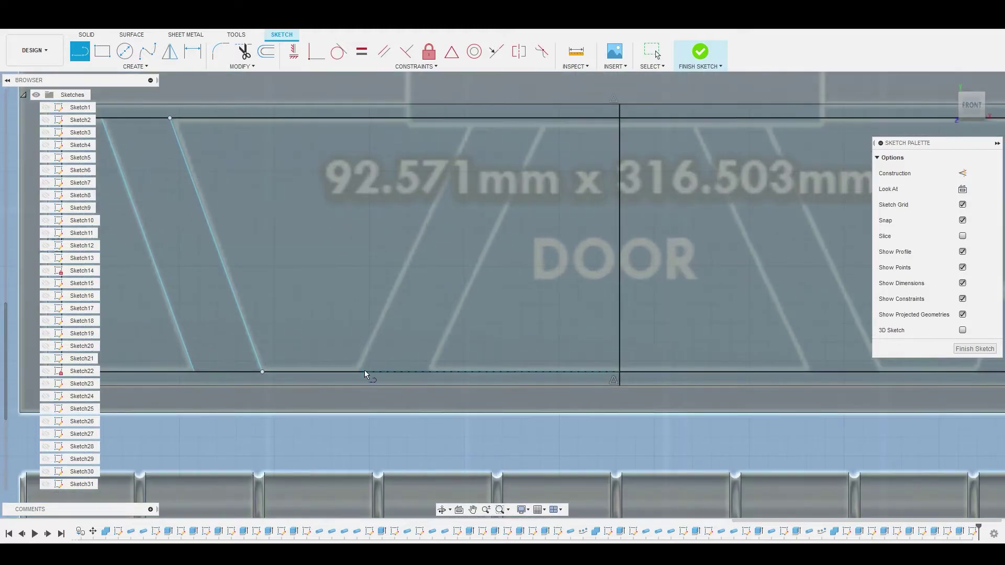
pyautogui.click(356, 371)
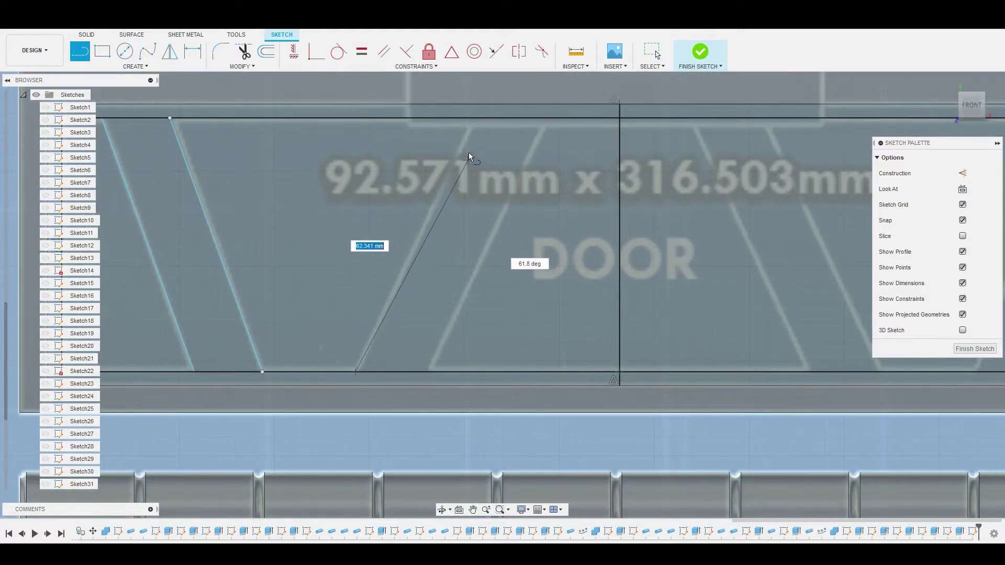
pyautogui.click(473, 120)
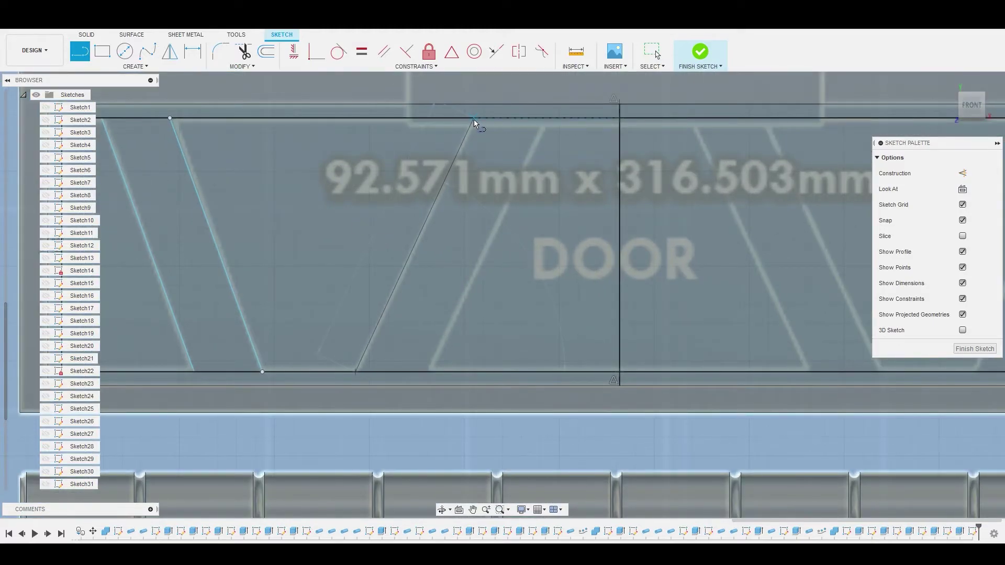
pyautogui.rightClick(473, 120)
pyautogui.click(517, 120)
# Move the new diagonal 19.152 mm to the right.
pyautogui.click(437, 200)
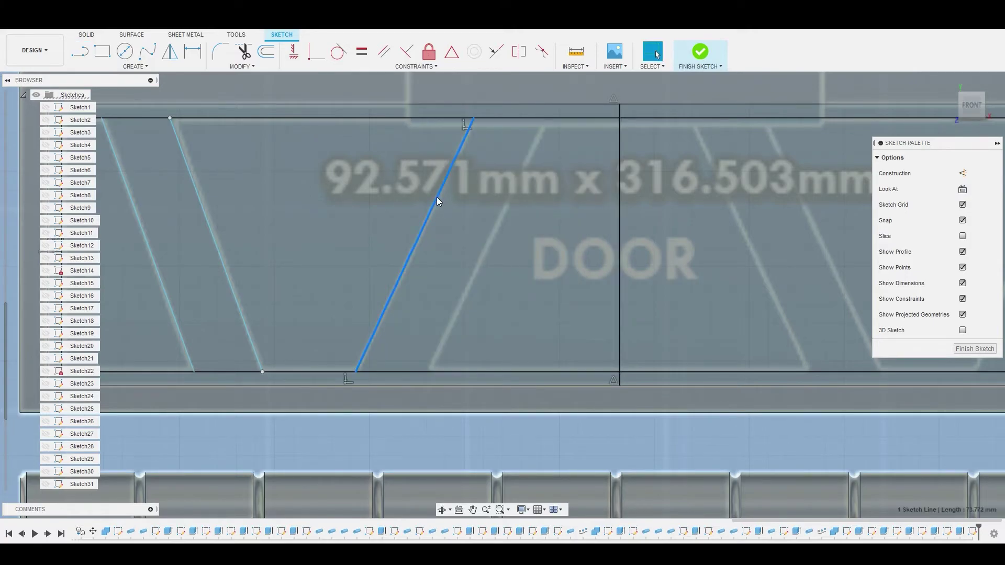
pyautogui.press('m')
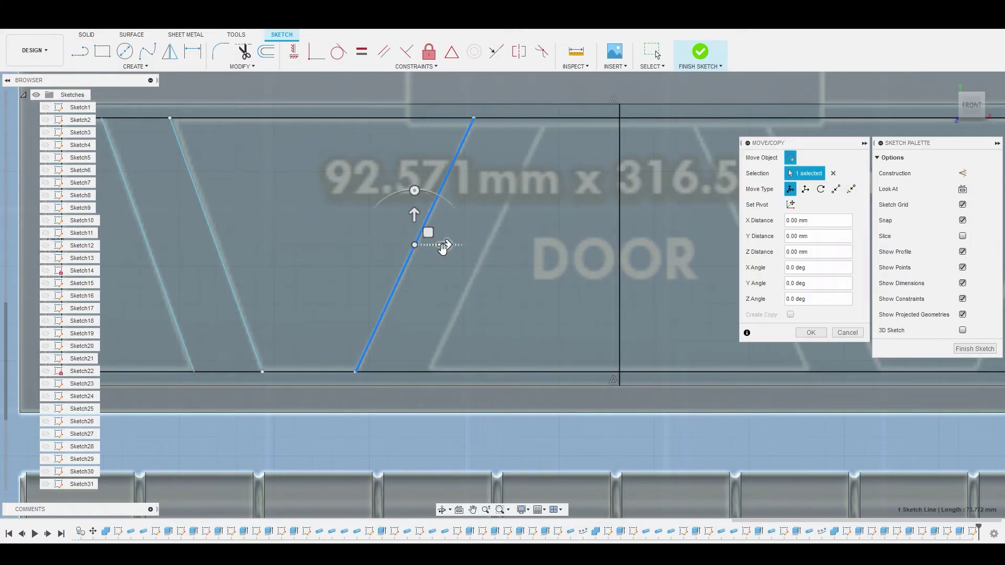
pyautogui.moveTo(445, 245); pyautogui.dragTo(512, 254)
pyautogui.rightClick(535, 202)
pyautogui.click(549, 216)
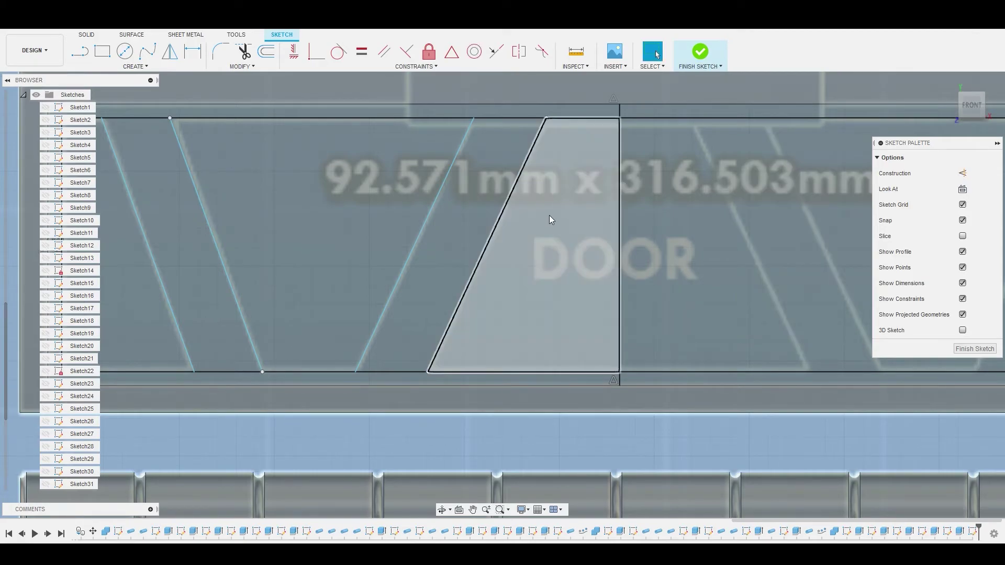
pyautogui.scroll(-5, 542, 216)
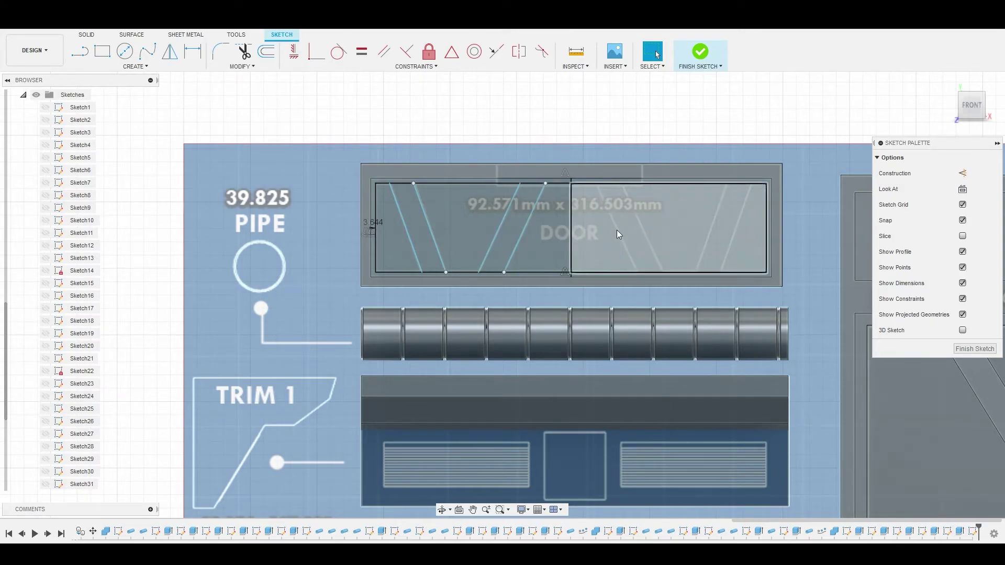
# Mirror the four left-half diagonals using the vertical centre line as the mirror axis.
pyautogui.click(135, 66)
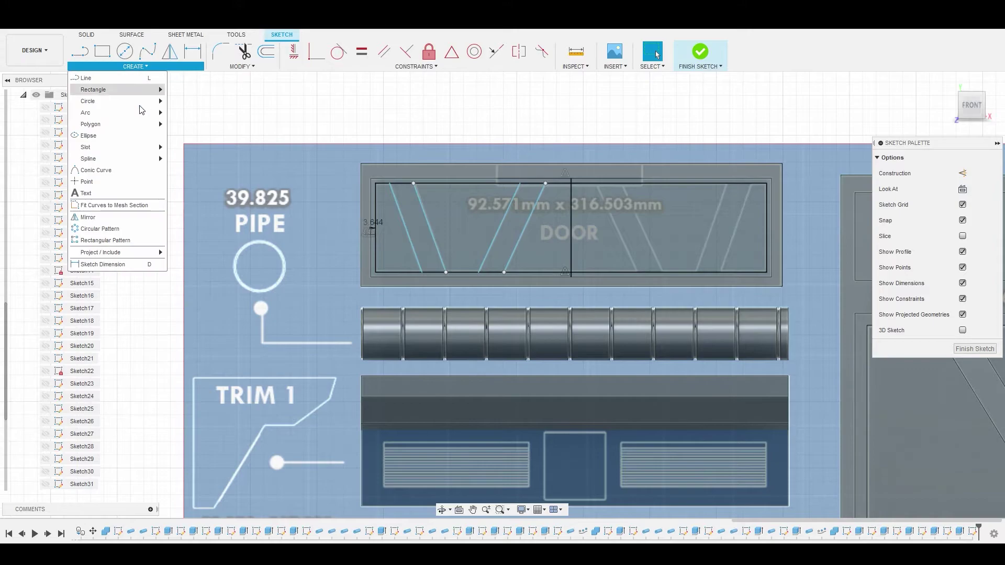
pyautogui.click(108, 218)
pyautogui.scroll(3, 454, 265)
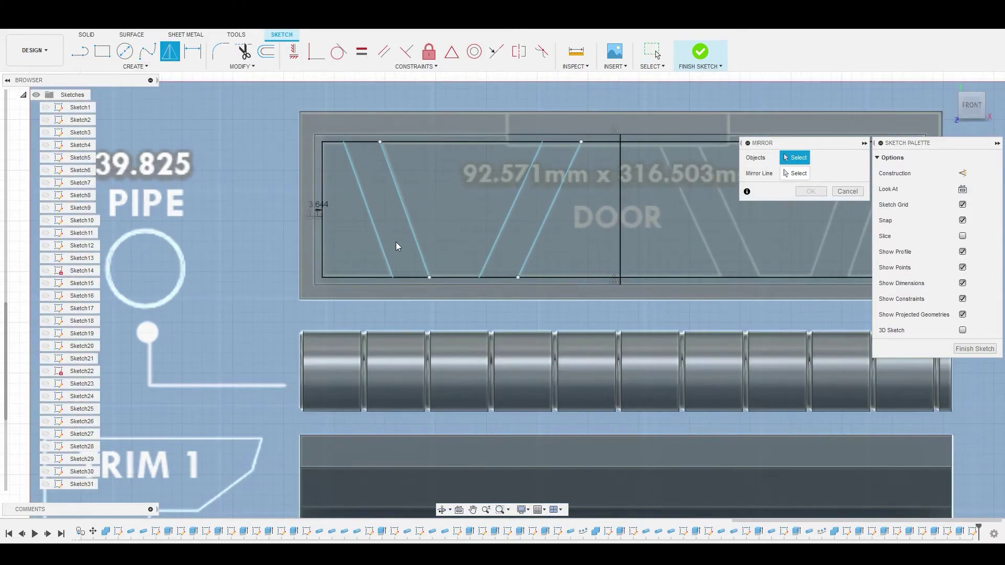
pyautogui.click(382, 244)
pyautogui.click(412, 229)
pyautogui.click(498, 237)
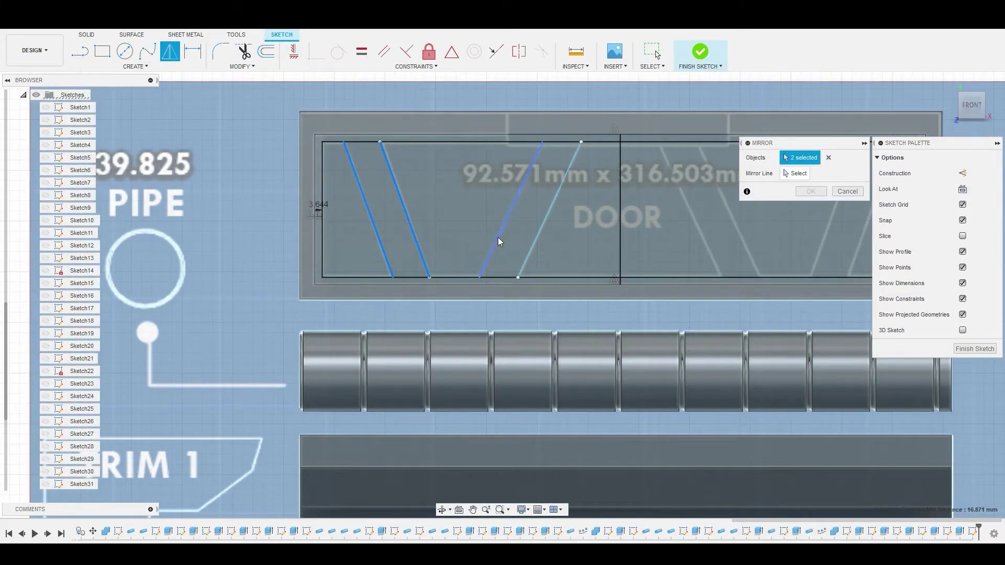
pyautogui.click(540, 241)
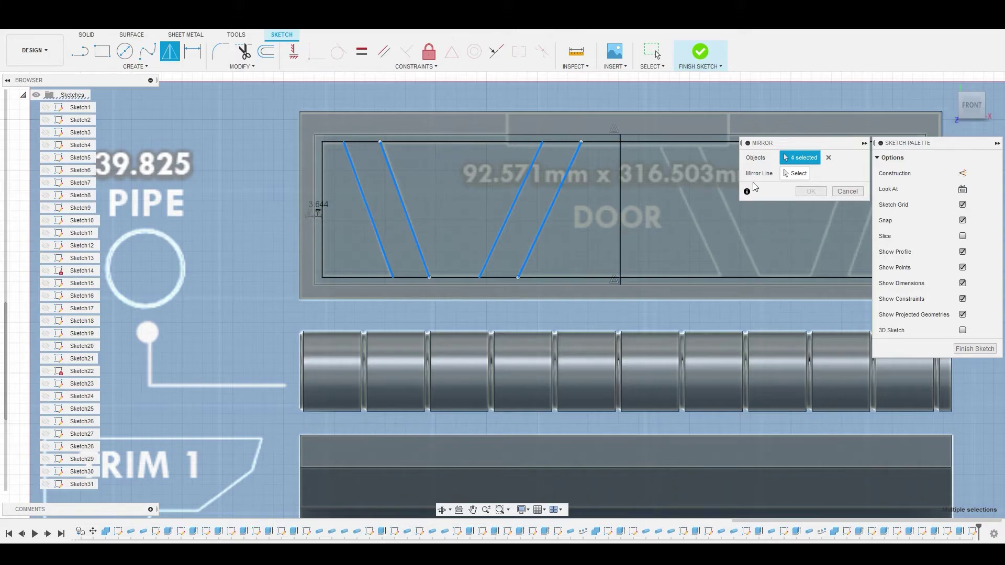
pyautogui.click(787, 176)
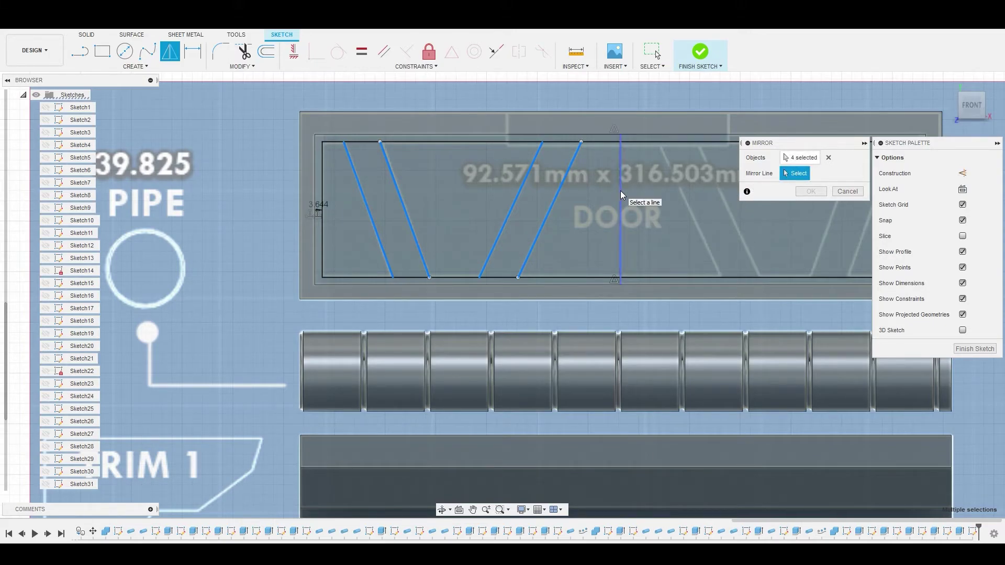
pyautogui.click(620, 190)
pyautogui.click(810, 191)
pyautogui.scroll(-2, 768, 199)
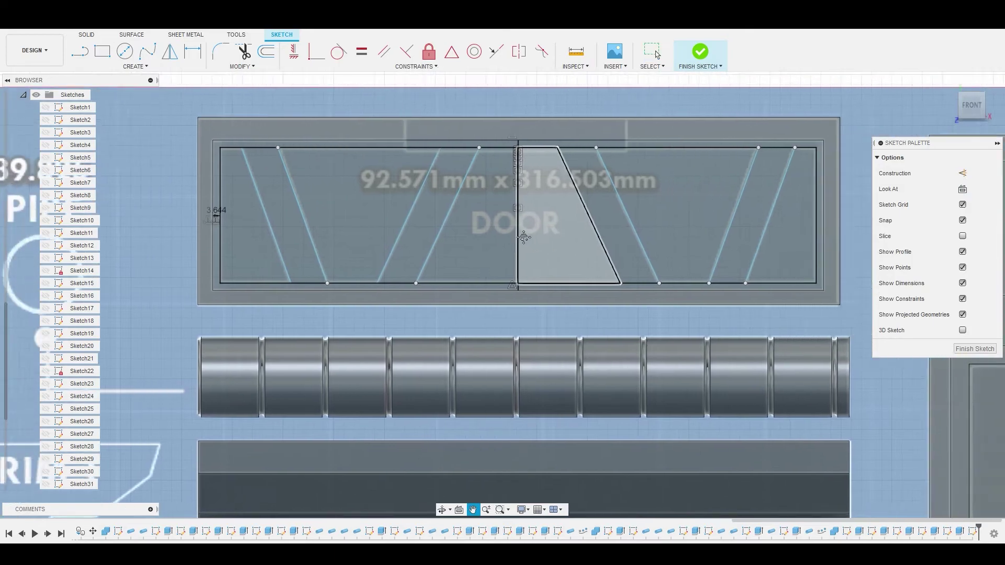
pyautogui.scroll(-2, 505, 257)
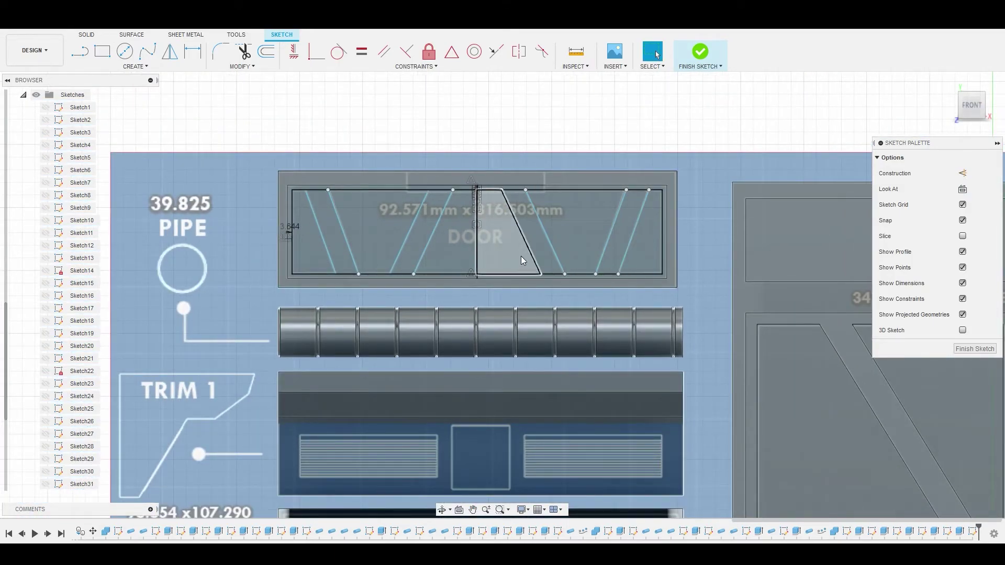
# Select the six alternating trapezoid and triangle profiles between the diagonals and start Extrude.
pyautogui.click(315, 260)
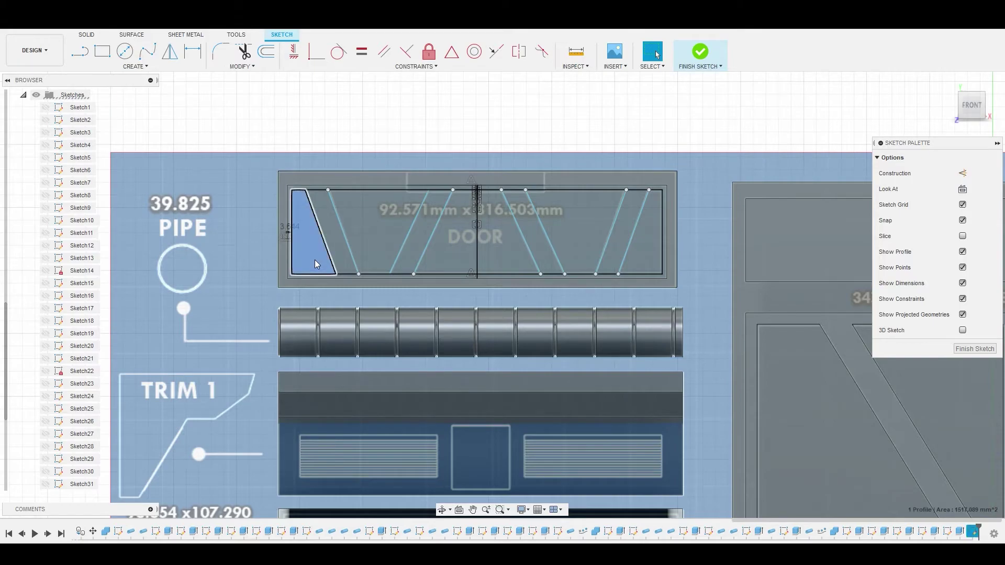
pyautogui.click(373, 234)
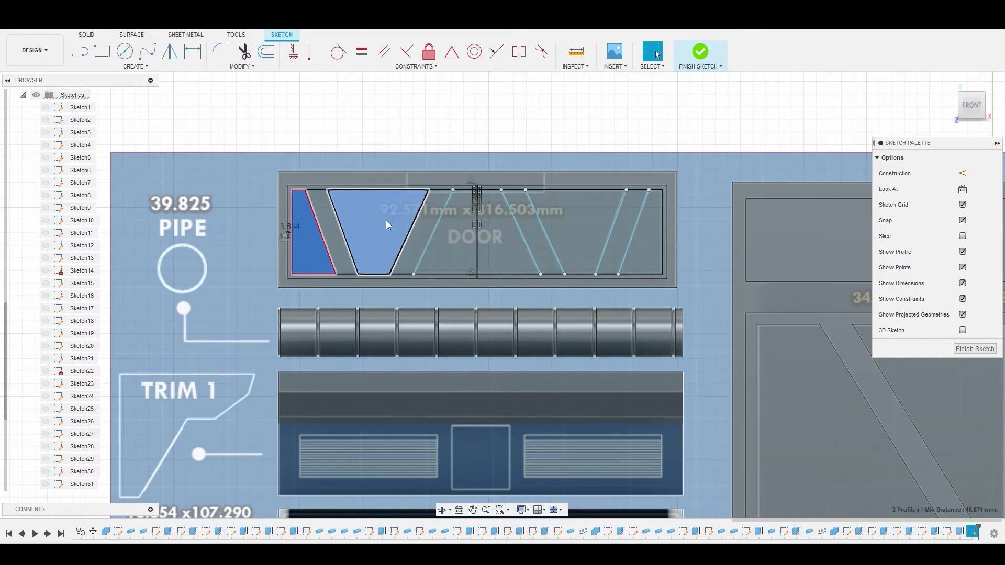
pyautogui.click(457, 245)
pyautogui.click(475, 261)
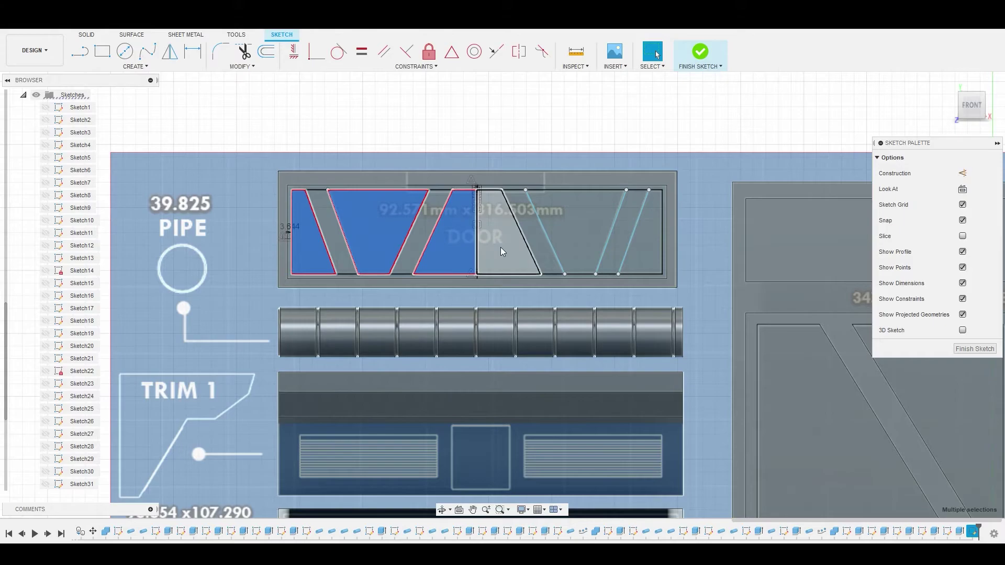
pyautogui.click(501, 247)
pyautogui.click(589, 233)
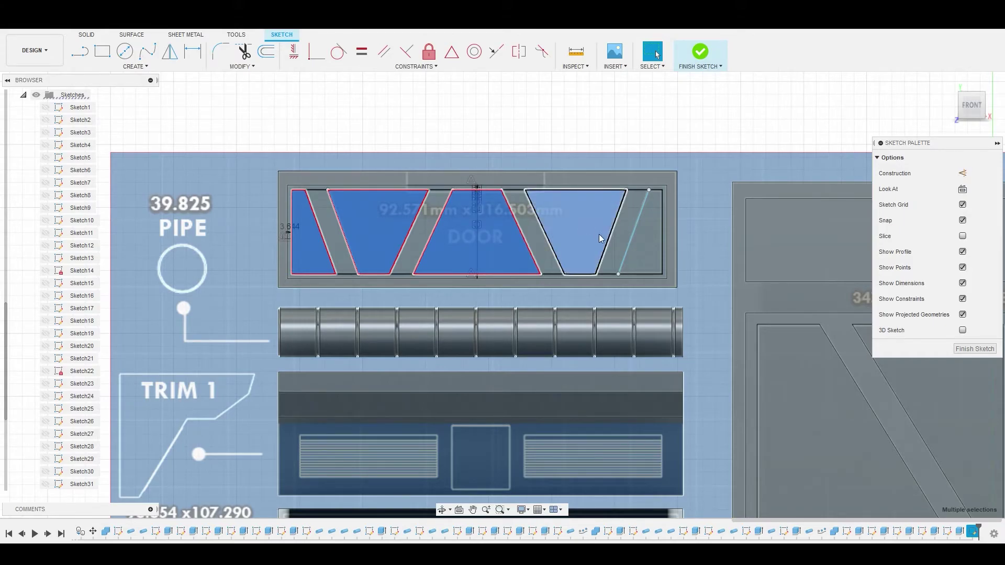
pyautogui.click(645, 251)
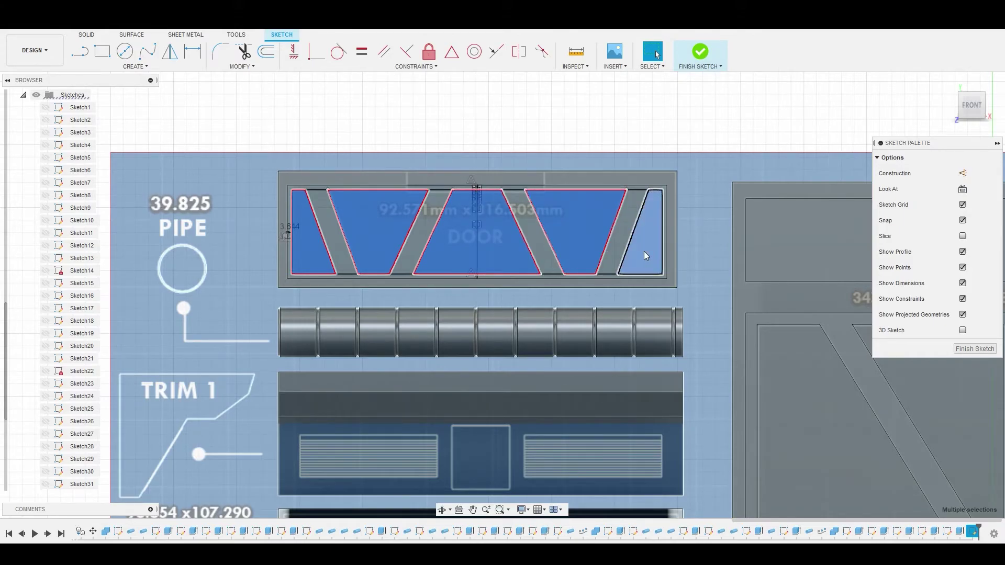
pyautogui.rightClick(492, 238)
pyautogui.click(522, 226)
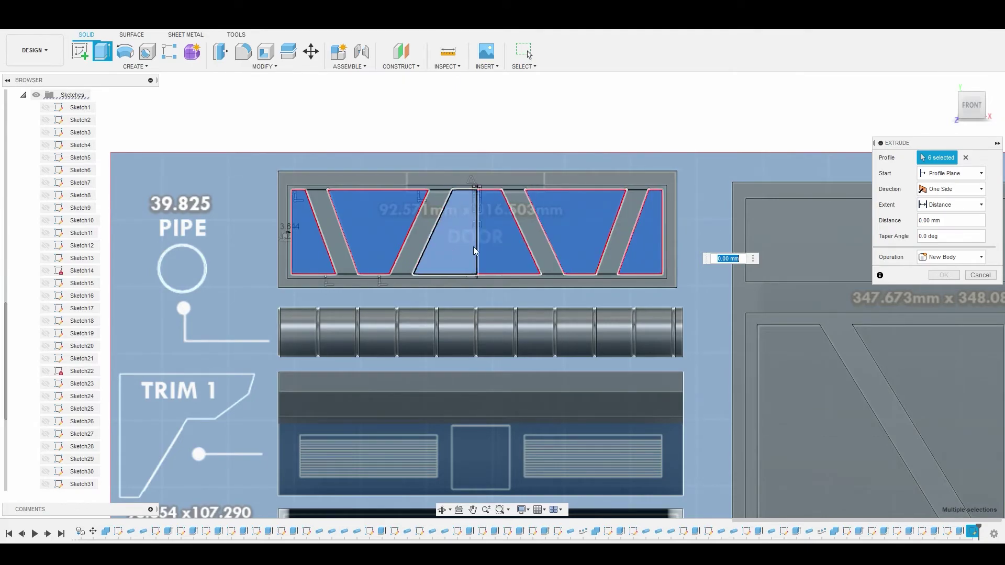
# Set the extrude distance to -1.8 mm so the six profiles are cut into the door.
pyautogui.moveTo(513, 249)
pyautogui.keyDown('shift'); pyautogui.mouseDown(button='middle')
pyautogui.moveTo(631, 236)
pyautogui.moveTo(498, 253)
pyautogui.mouseUp(button='middle'); pyautogui.keyUp('shift')
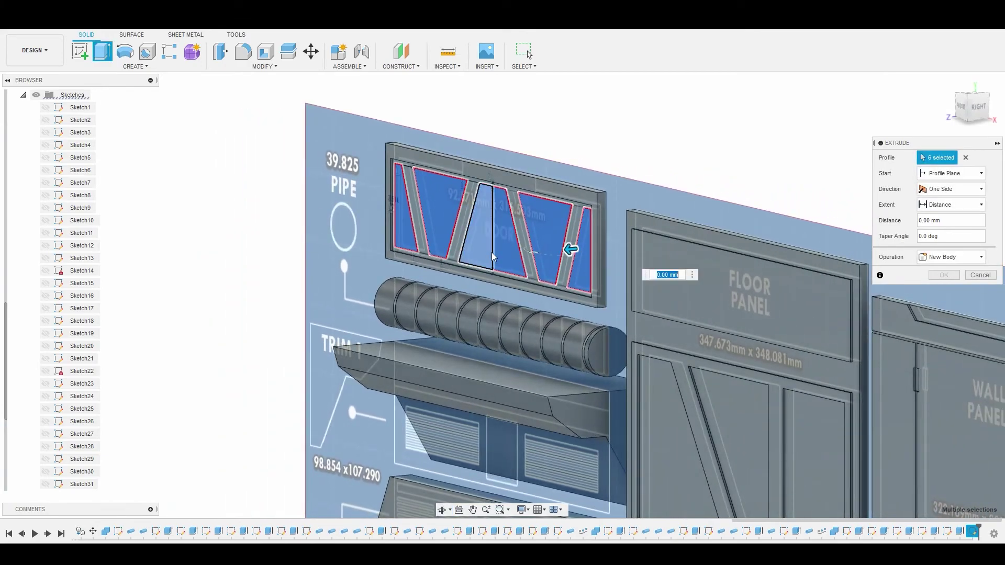
pyautogui.scroll(3, 498, 253)
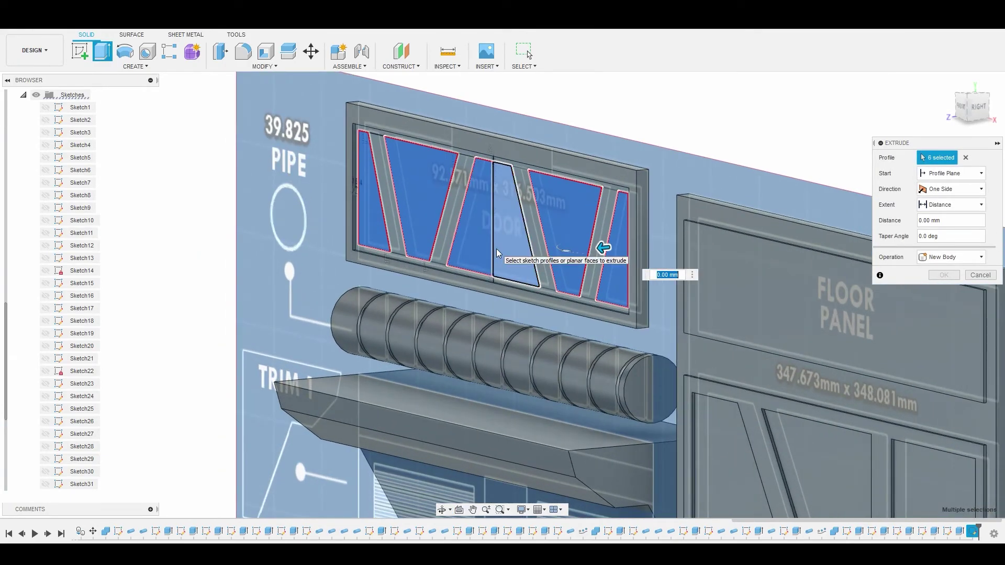
pyautogui.write('-')
pyautogui.write('1')
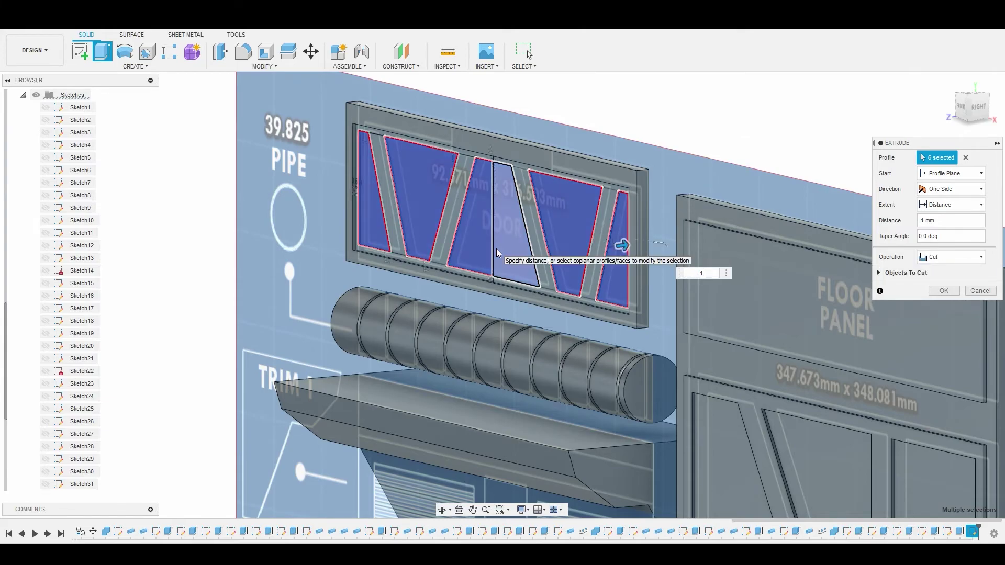
pyautogui.write('.8')
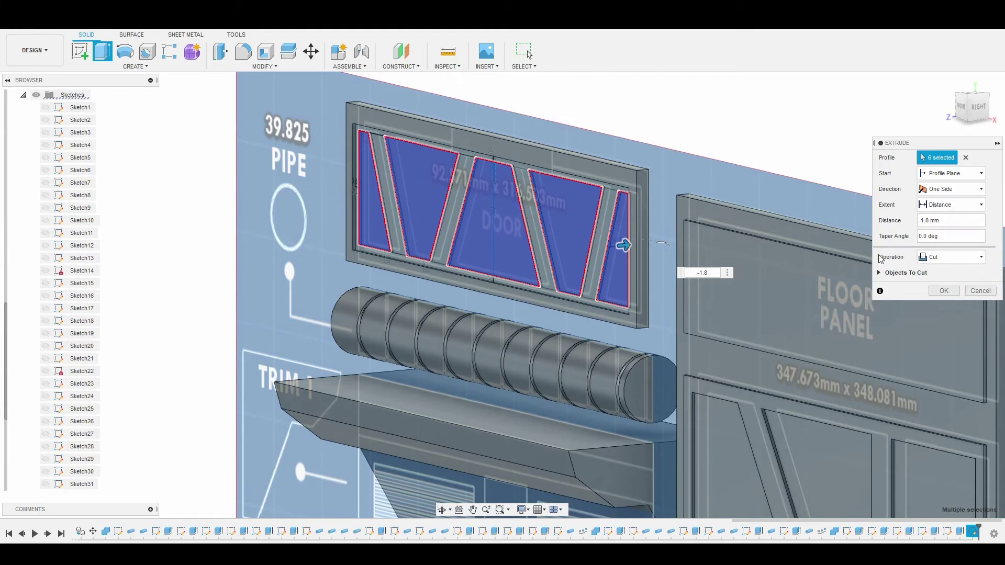
pyautogui.click(942, 291)
pyautogui.keyDown('shift'); pyautogui.moveTo(934, 291); pyautogui.dragTo(689, 267, button='middle'); pyautogui.keyUp('shift')
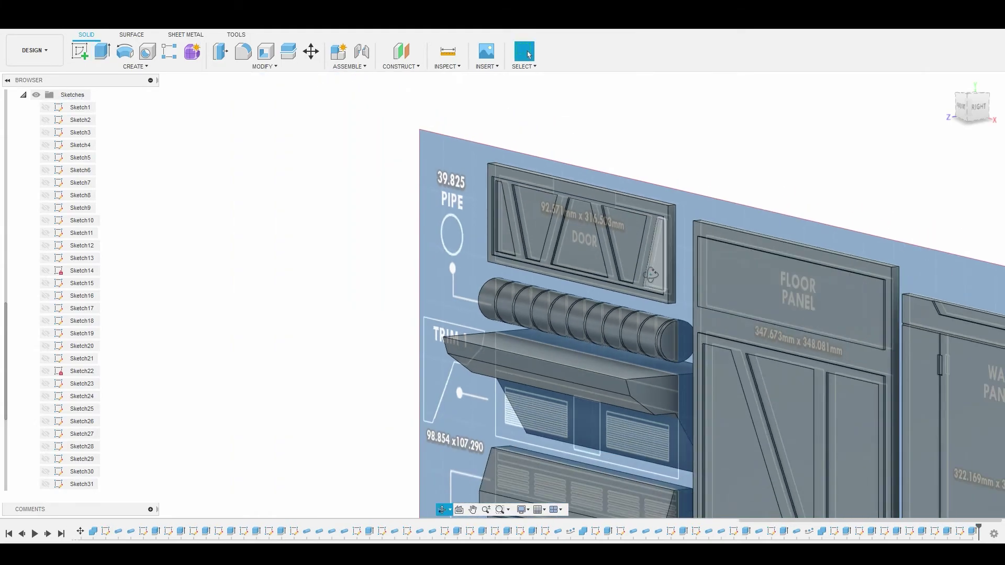
# Start a new sketch on the door's central trapezoid face.
pyautogui.scroll(3, 687, 268)
pyautogui.scroll(-2, 602, 234)
pyautogui.scroll(6, 571, 225)
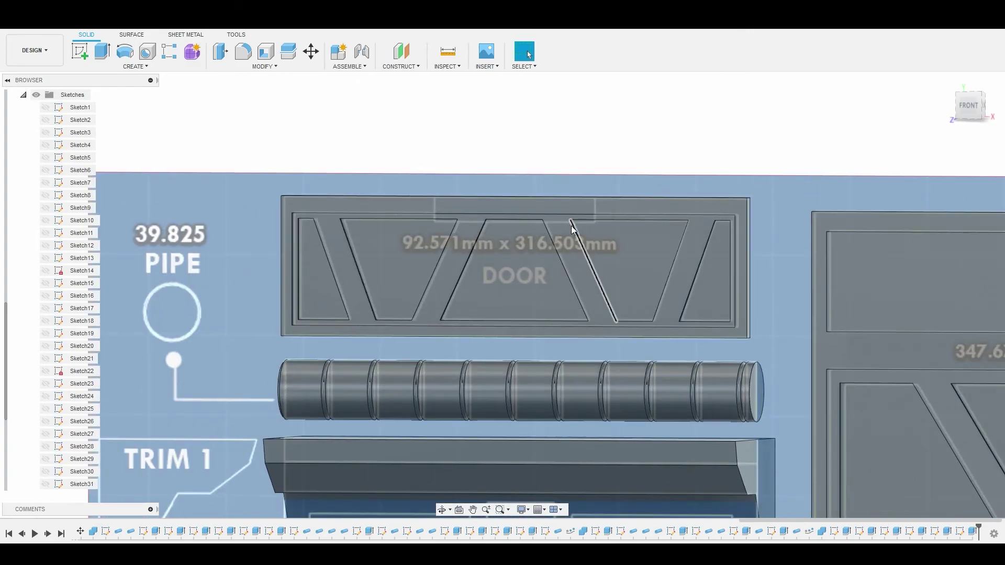
pyautogui.scroll(-4, 507, 269)
pyautogui.scroll(3, 494, 263)
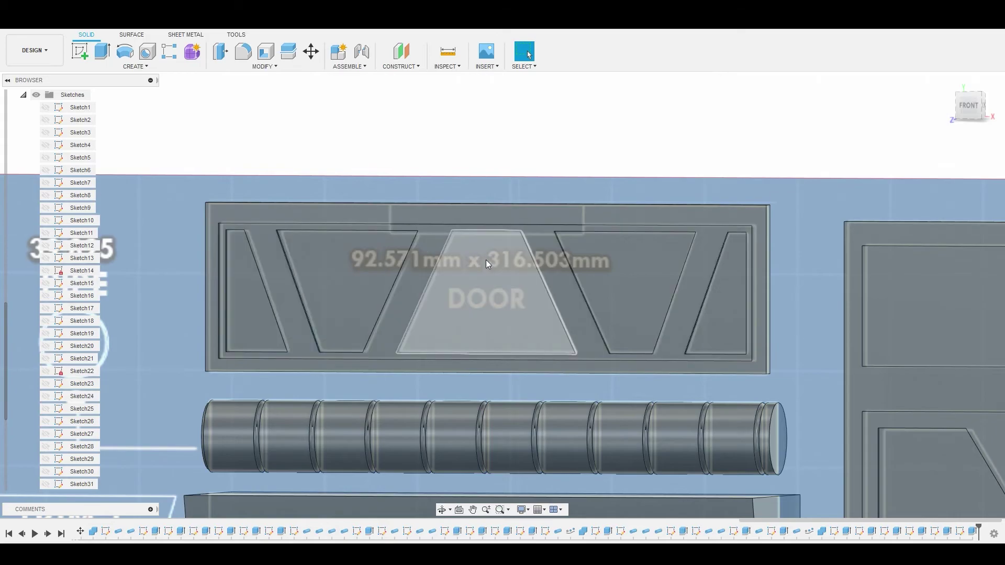
pyautogui.click(492, 286)
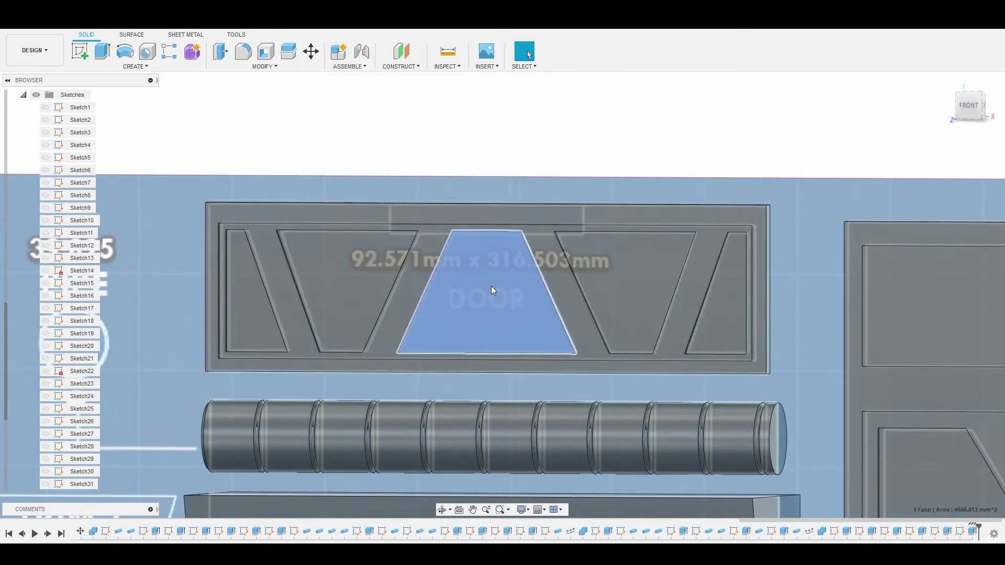
pyautogui.click(80, 50)
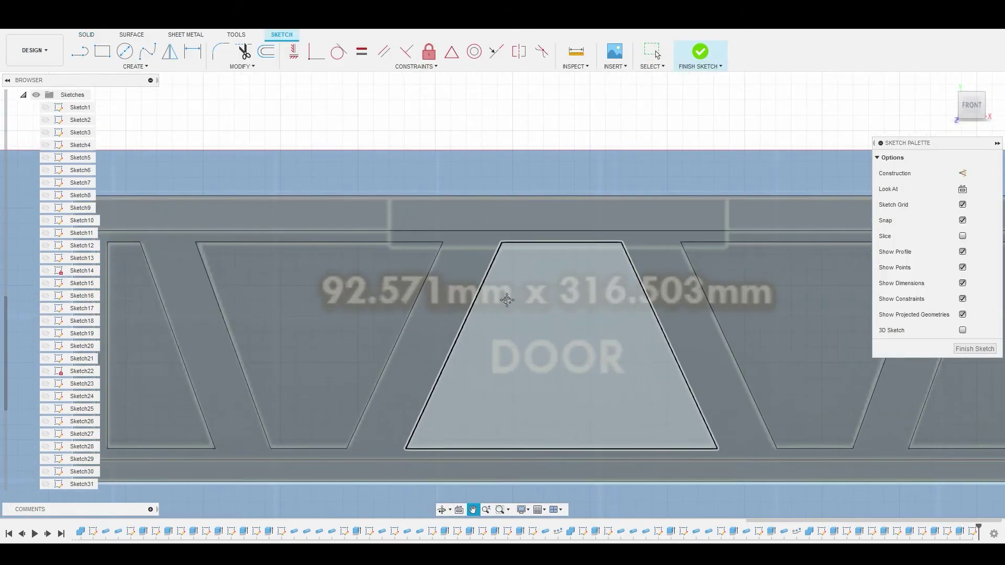
# Draw a 102 mm by 20 mm rectangle across the door's top edge.
pyautogui.click(102, 51)
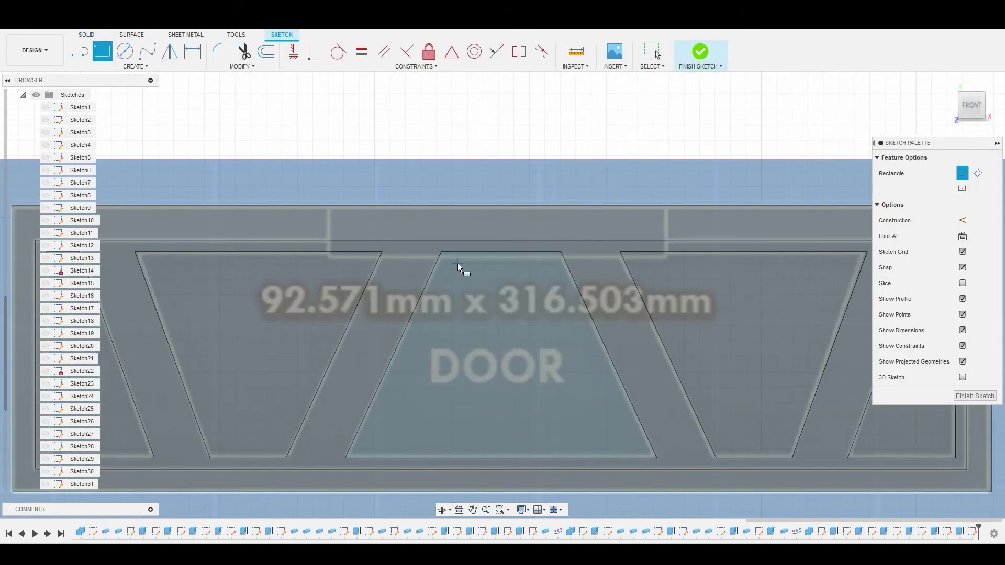
pyautogui.scroll(3, 457, 263)
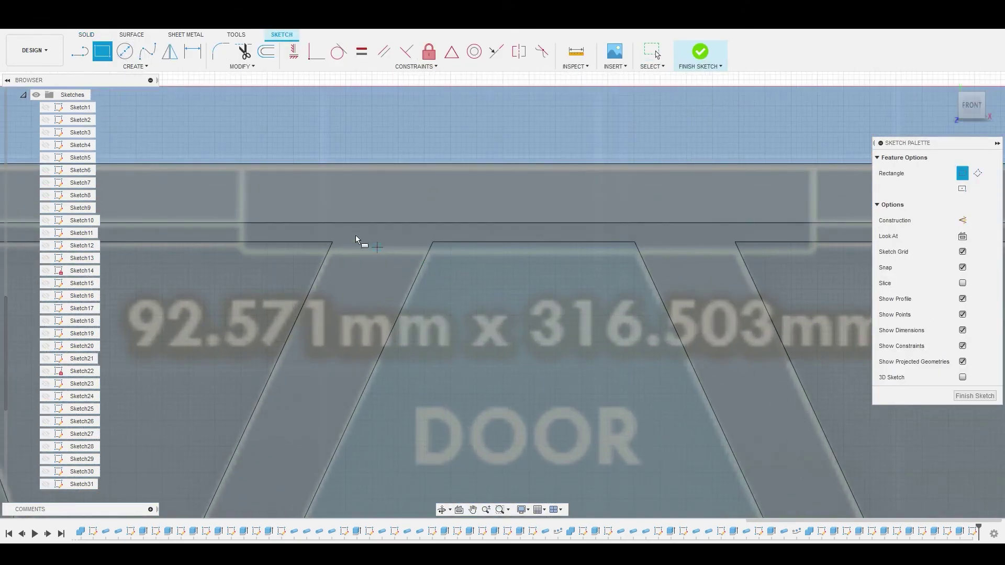
pyautogui.click(241, 163)
pyautogui.hscroll(5, 560, 270)
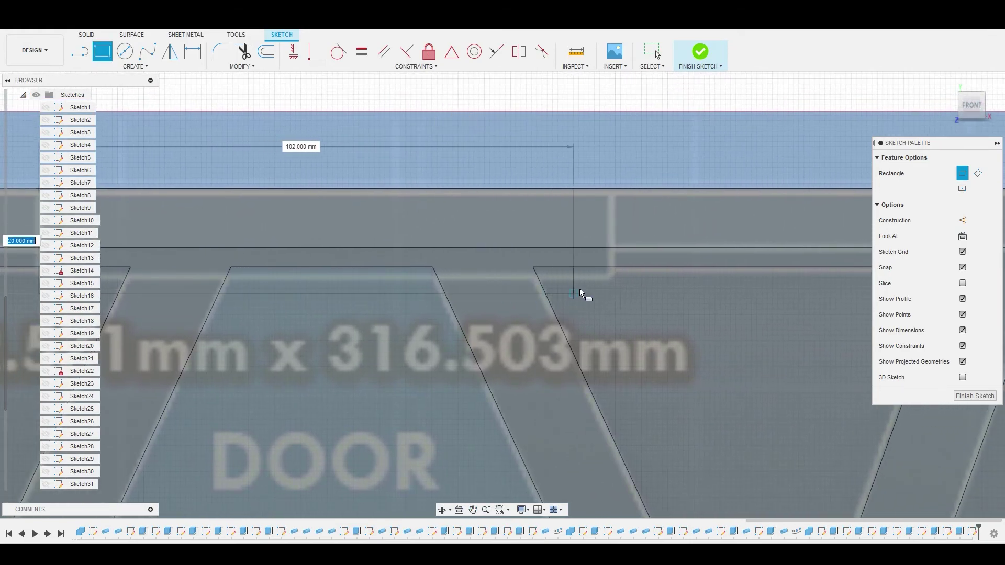
pyautogui.click(612, 278)
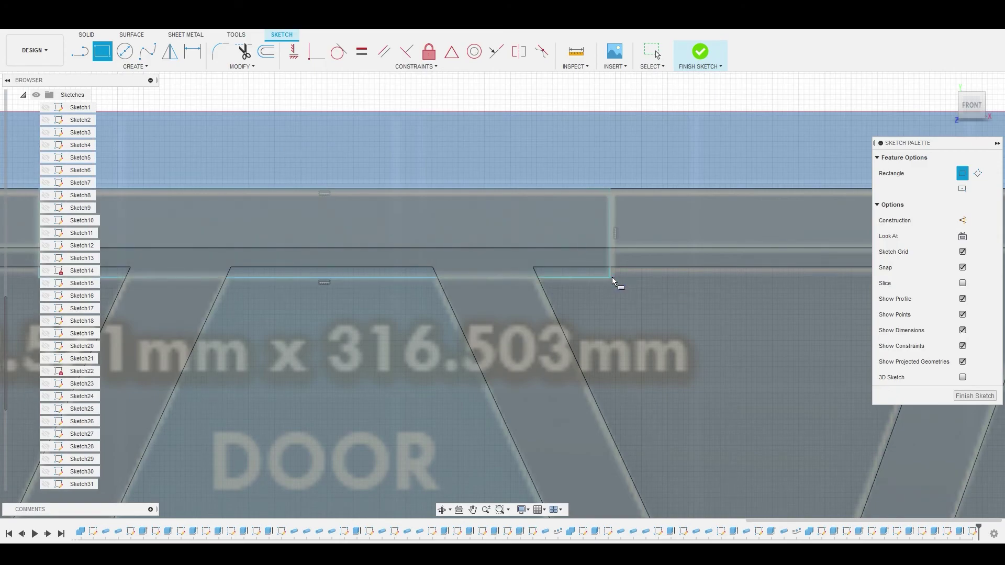
pyautogui.rightClick(611, 277)
# Select the rectangle and narrow strip profiles and start extruding them as the handle.
pyautogui.click(654, 278)
pyautogui.scroll(-2, 529, 246)
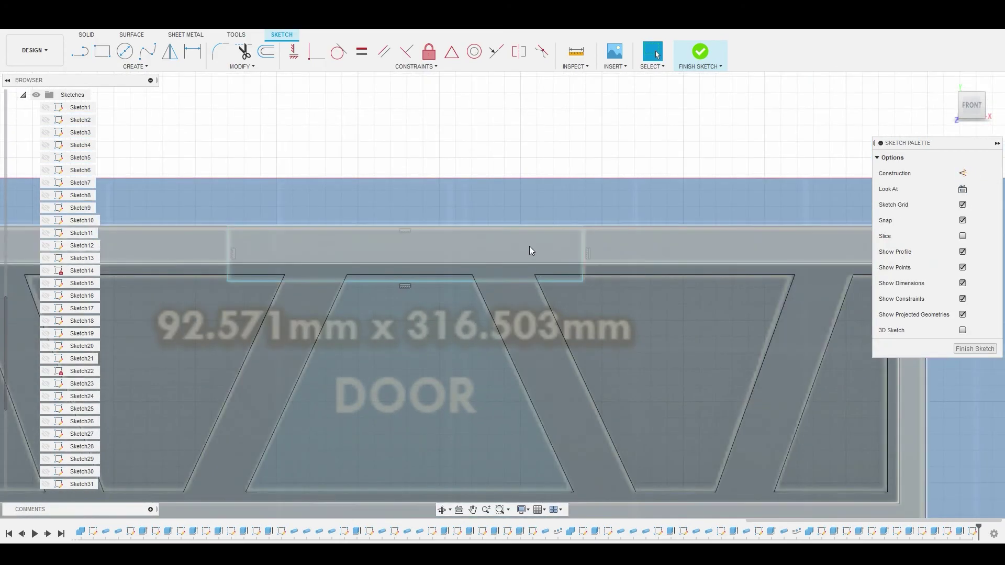
pyautogui.scroll(4, 249, 241)
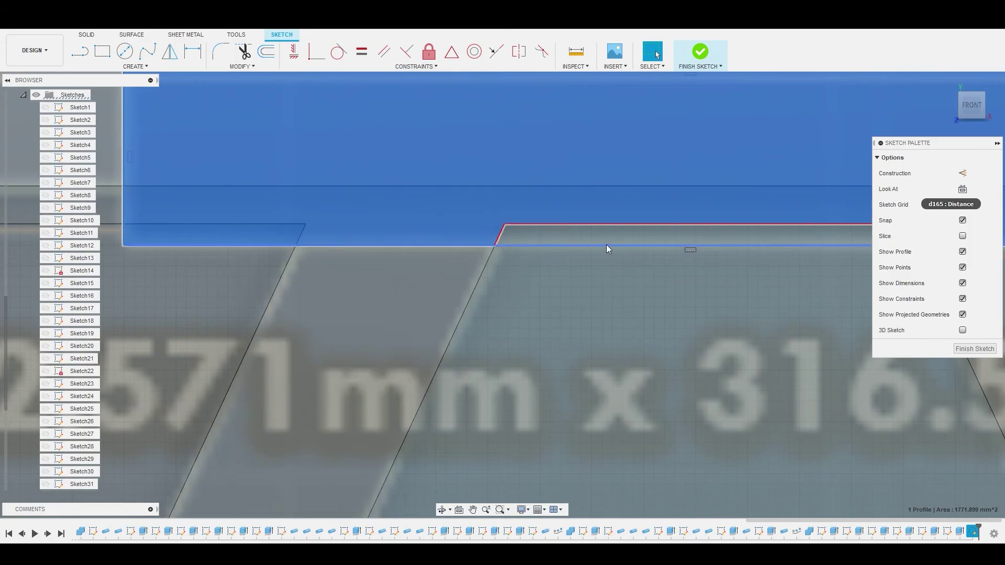
pyautogui.keyDown('shift'); pyautogui.click(607, 237); pyautogui.keyUp('shift')
pyautogui.scroll(-5, 596, 254)
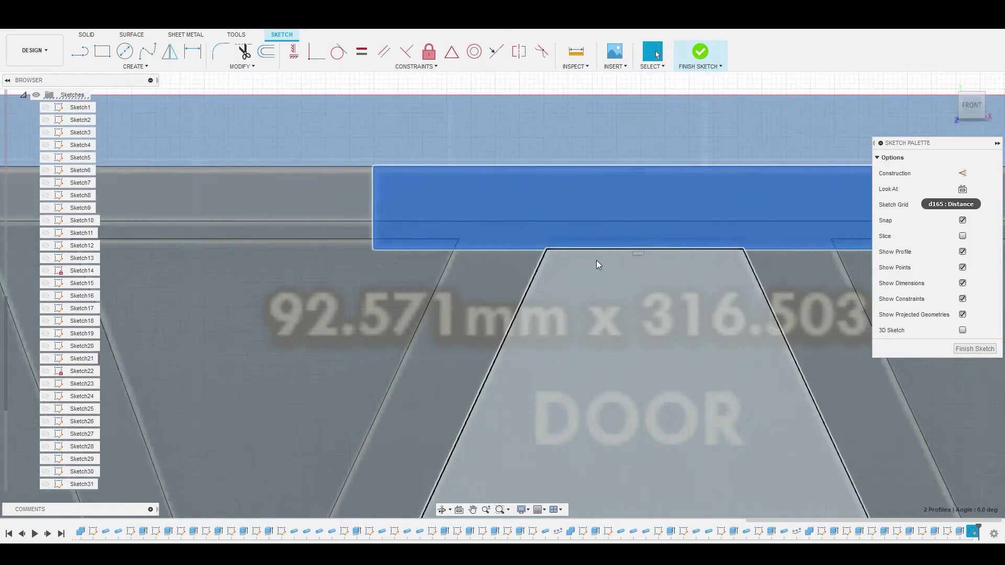
pyautogui.rightClick(605, 215)
pyautogui.click(640, 201)
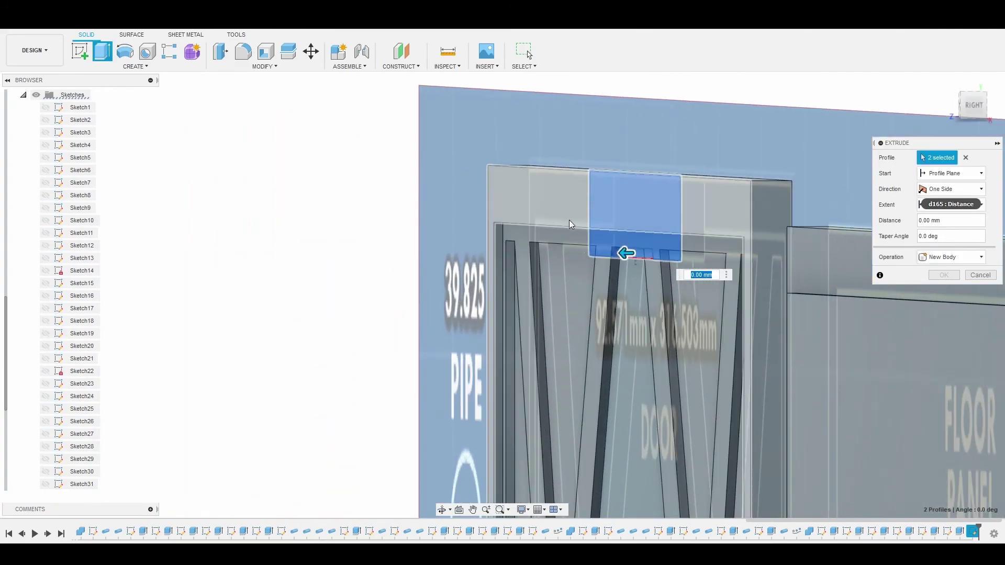
# Extrude the handle 3.797 mm with the Join operation onto the door panel.
pyautogui.write('3.6')
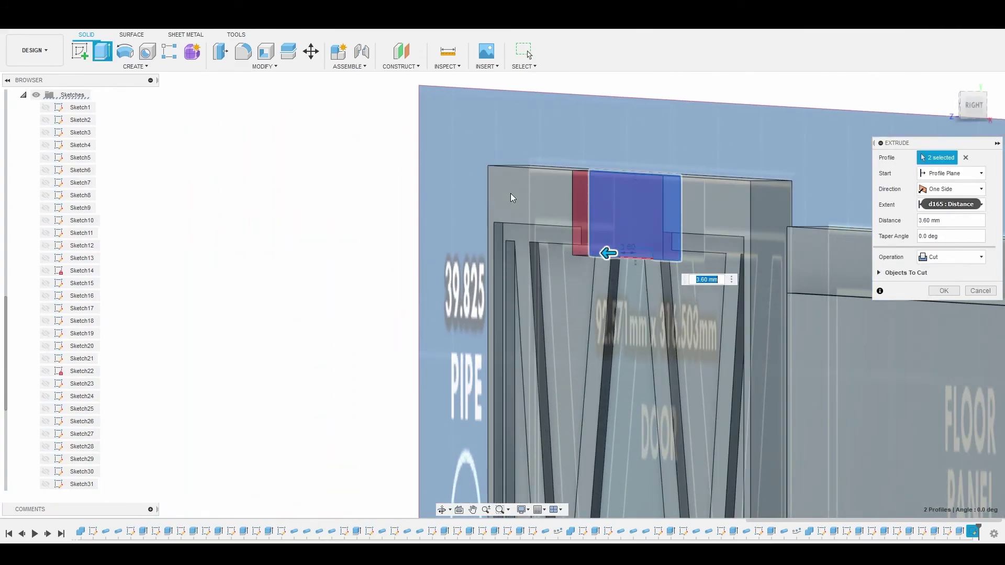
pyautogui.scroll(2, 568, 242)
pyautogui.scroll(3, 558, 244)
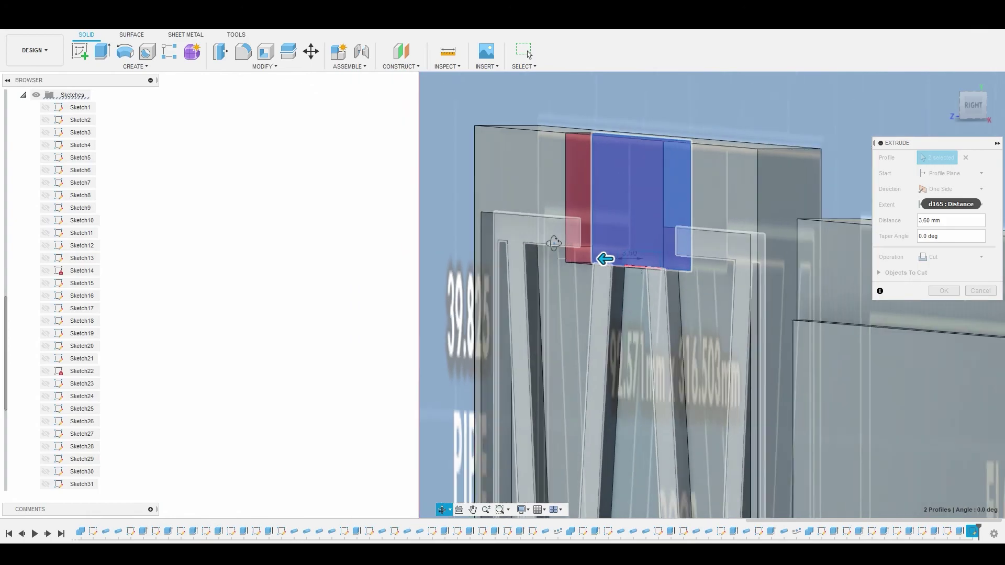
pyautogui.scroll(2, 550, 256)
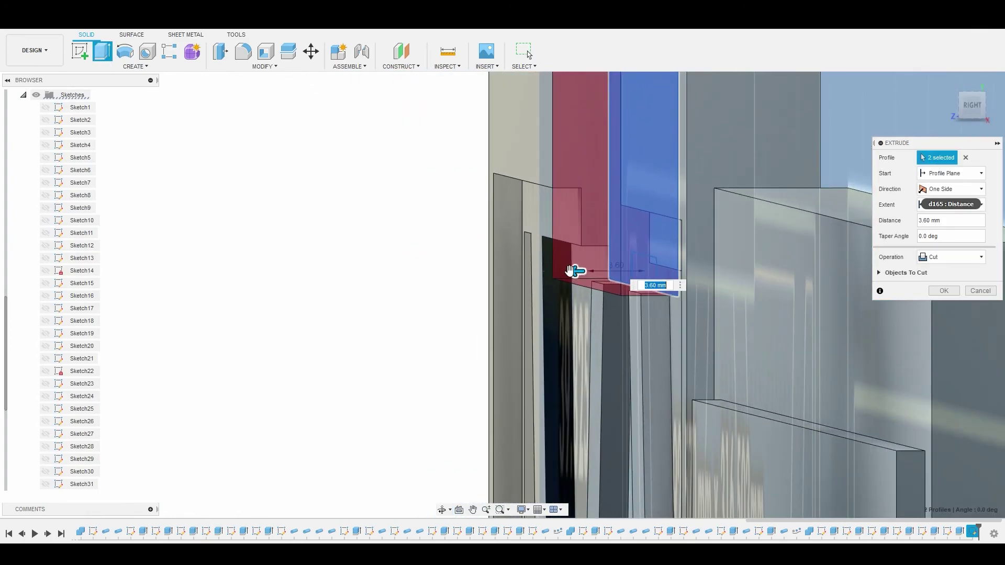
pyautogui.click(578, 270)
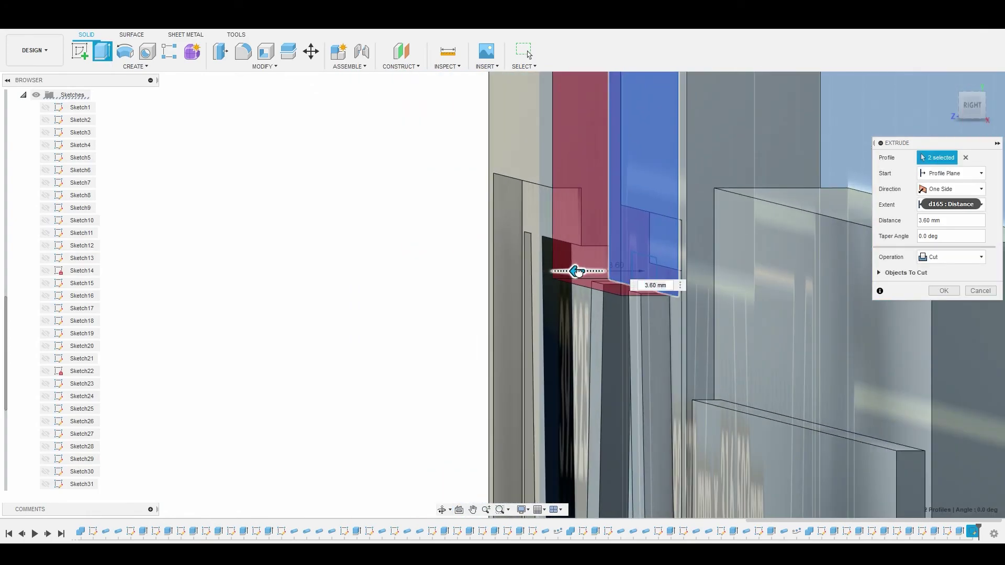
pyautogui.moveTo(579, 273); pyautogui.dragTo(575, 271)
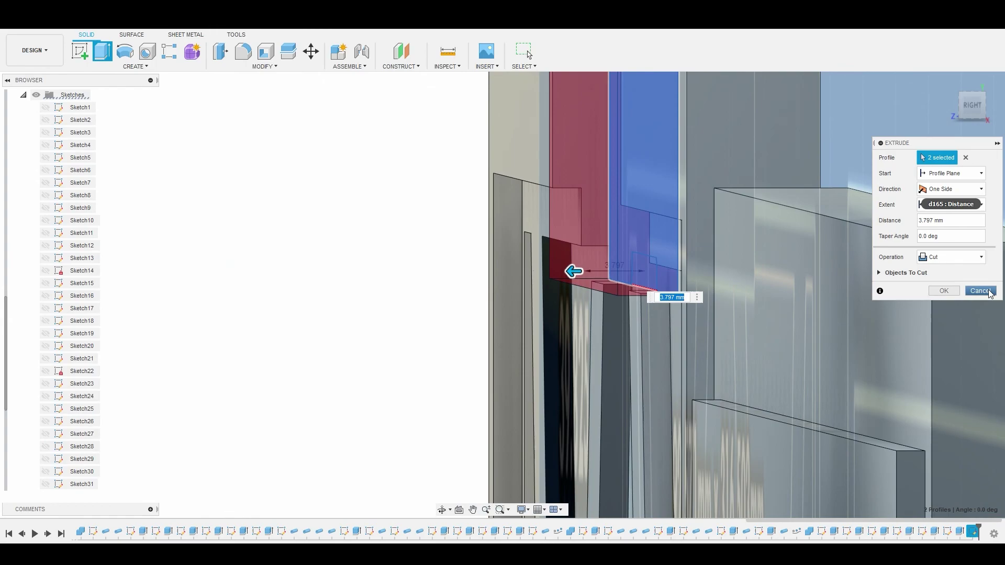
pyautogui.click(940, 257)
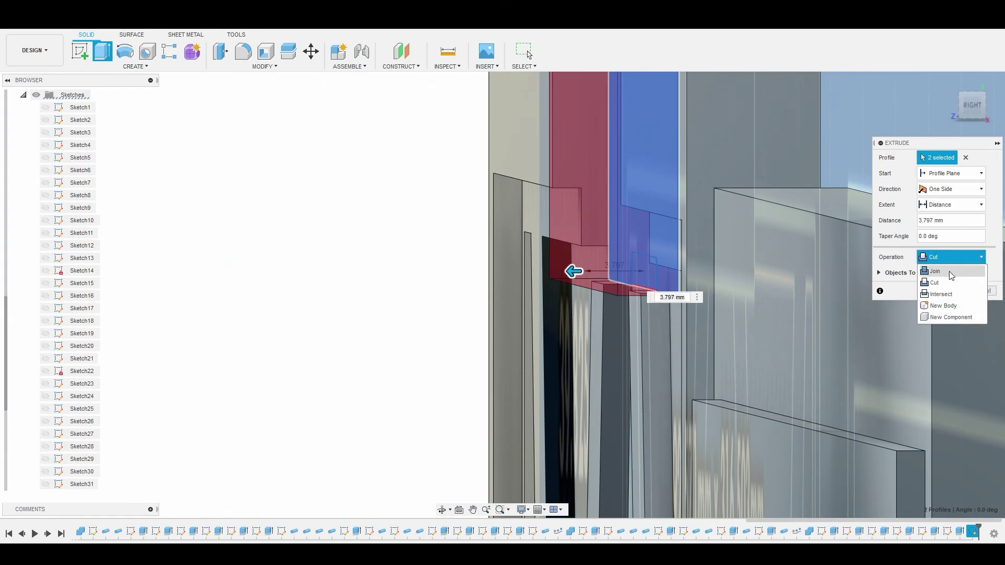
pyautogui.click(951, 276)
pyautogui.click(944, 276)
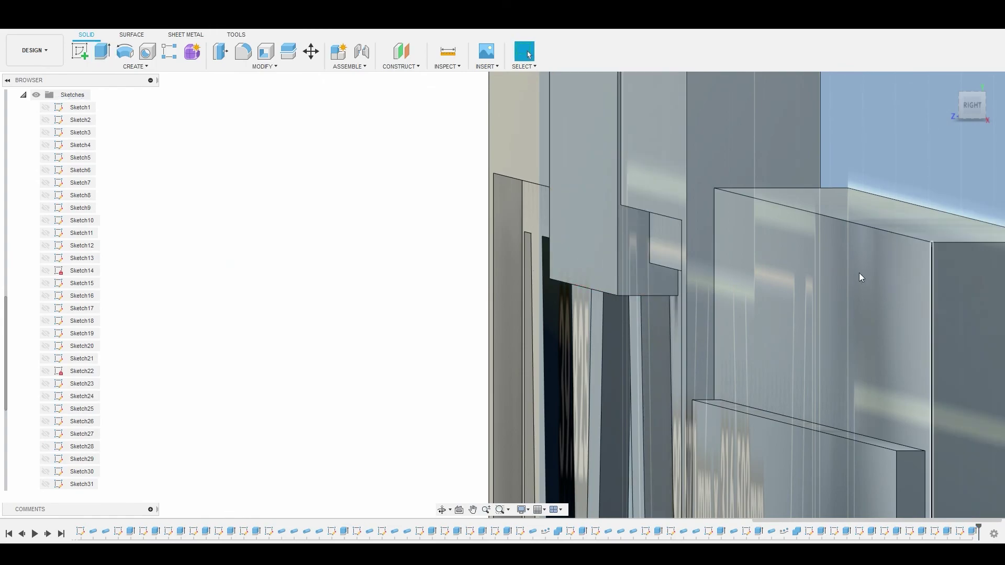
# Hide the blueprint canvas using the Canvases folder's visibility toggle in the Browser.
pyautogui.scroll(-5, 859, 272)
pyautogui.keyDown('shift'); pyautogui.moveTo(691, 300); pyautogui.dragTo(738, 306, button='middle'); pyautogui.keyUp('shift')
pyautogui.scroll(-5, 733, 278)
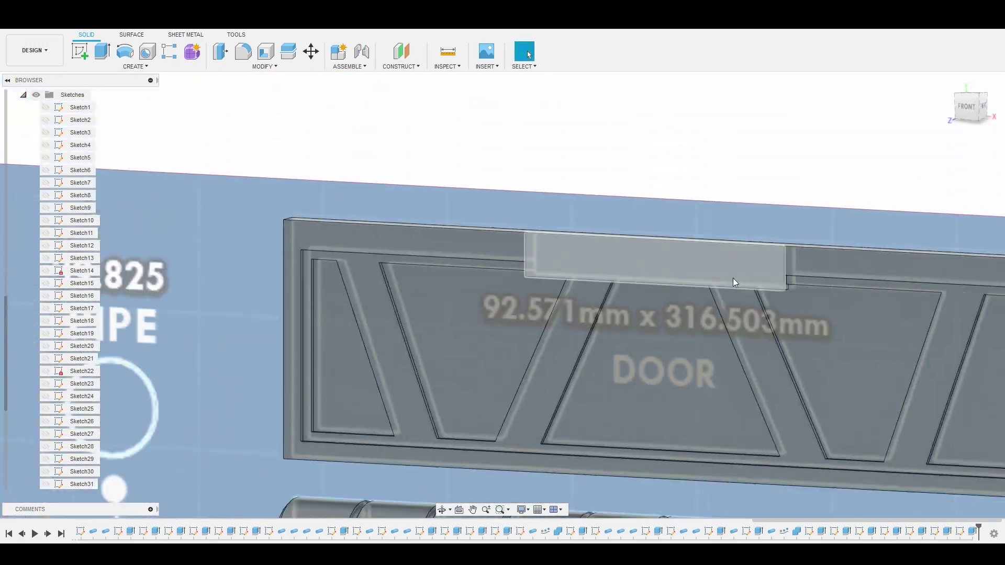
pyautogui.scroll(5, 63, 220)
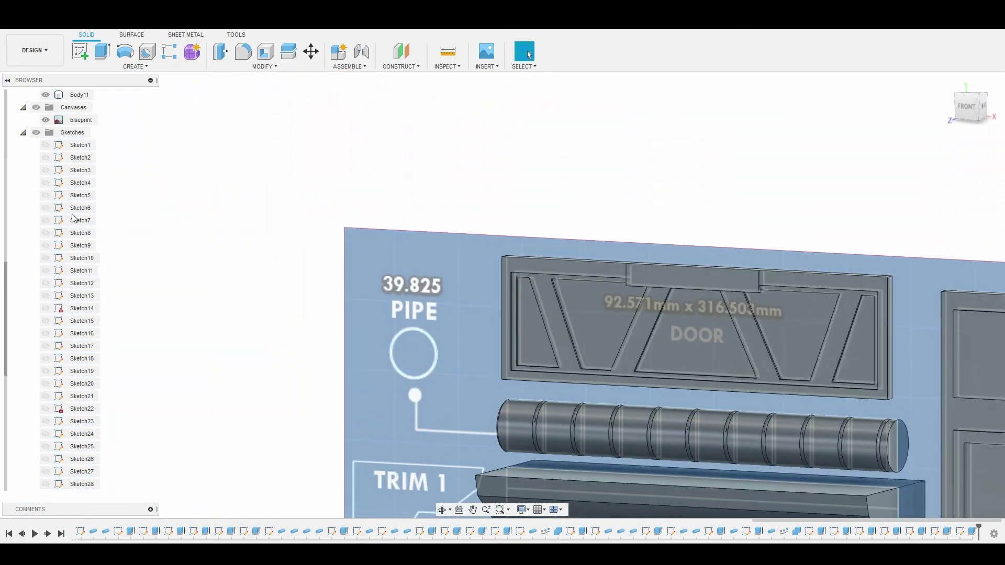
pyautogui.click(36, 208)
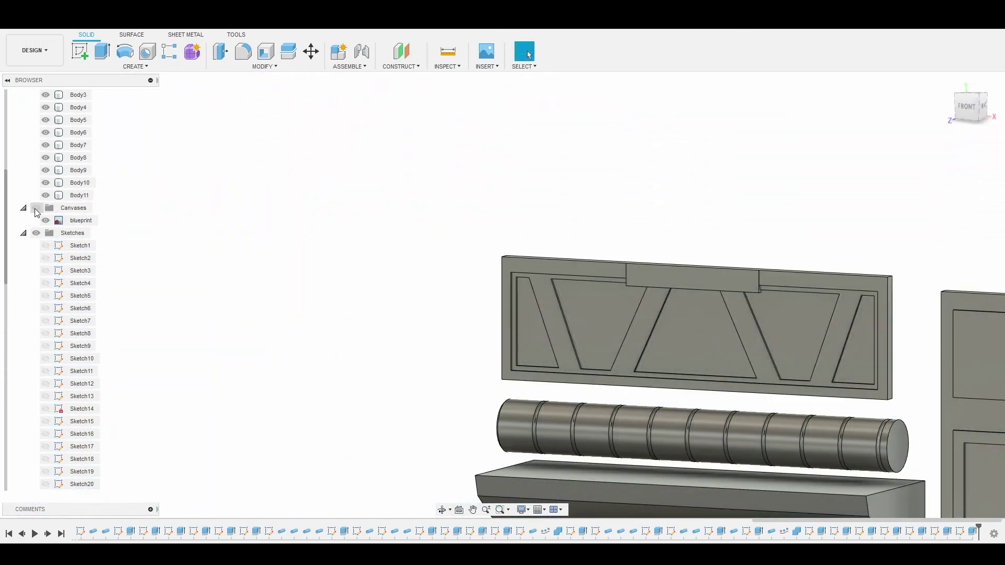
# Zoom and pan to frame all the kit panels, keypad and door with top handle.
pyautogui.scroll(-5, 529, 250)
pyautogui.scroll(-5, 529, 251)
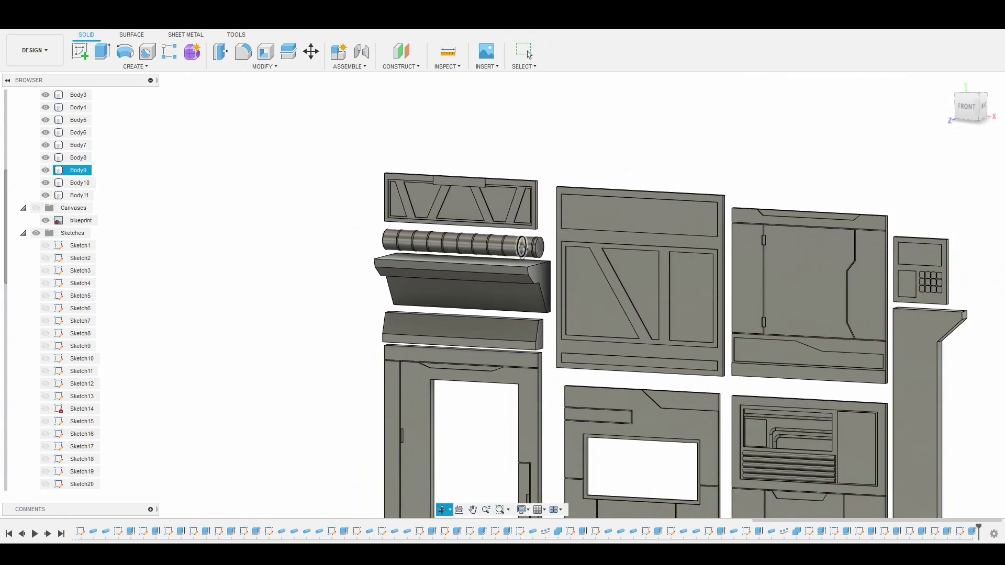
pyautogui.scroll(-3, 911, 280)
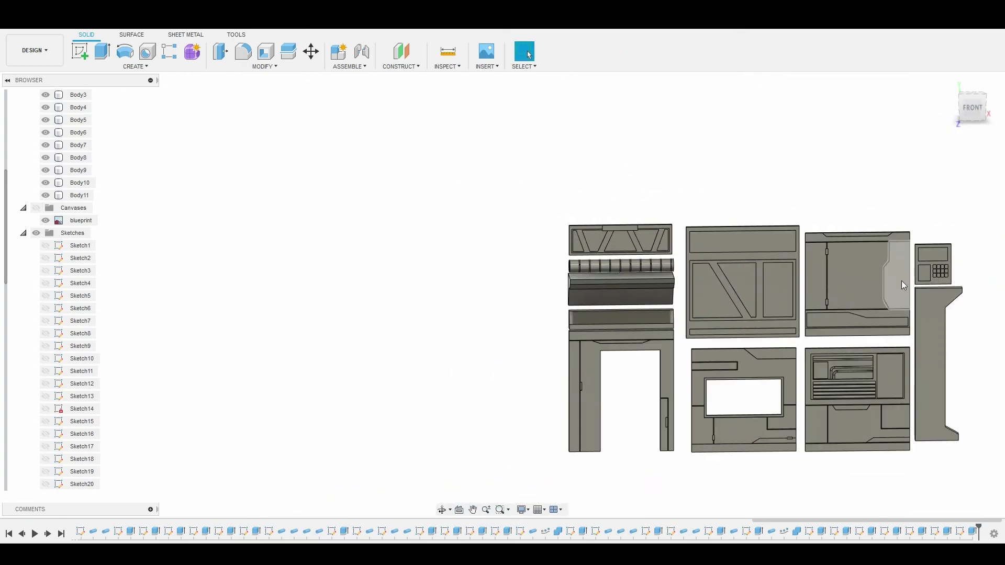
pyautogui.scroll(4, 673, 409)
pyautogui.moveTo(541, 377); pyautogui.dragTo(488, 378, button='middle')
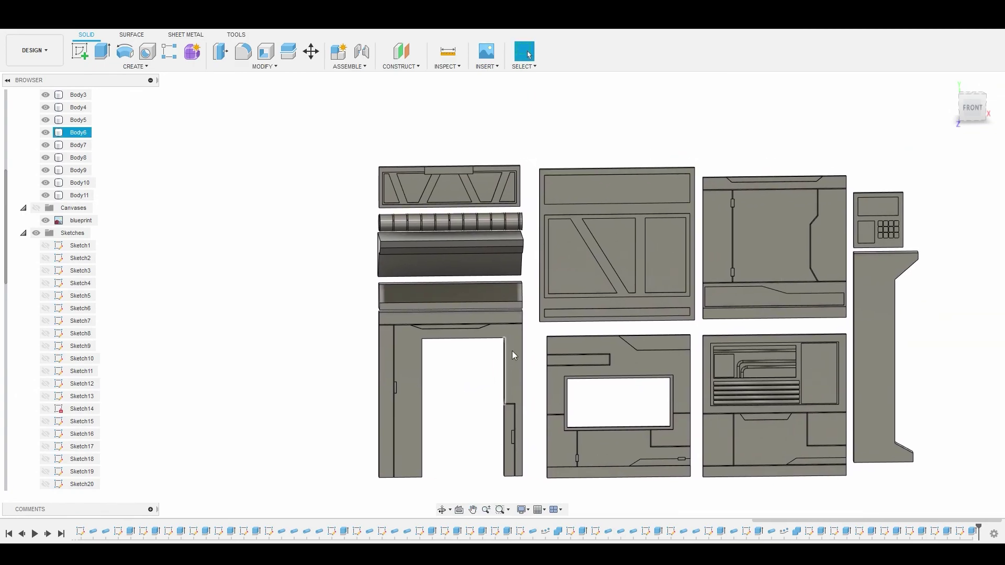
pyautogui.scroll(3, 545, 243)
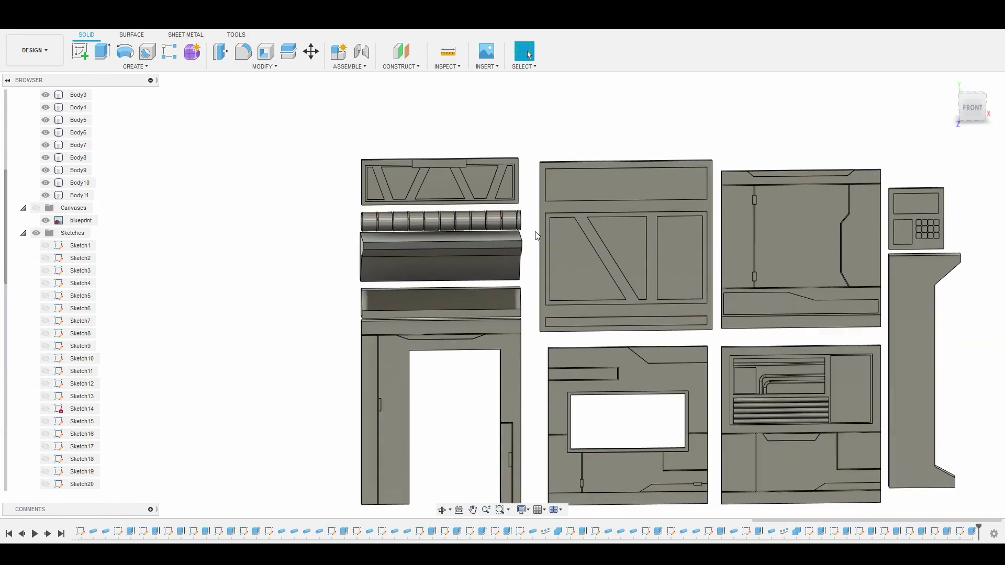